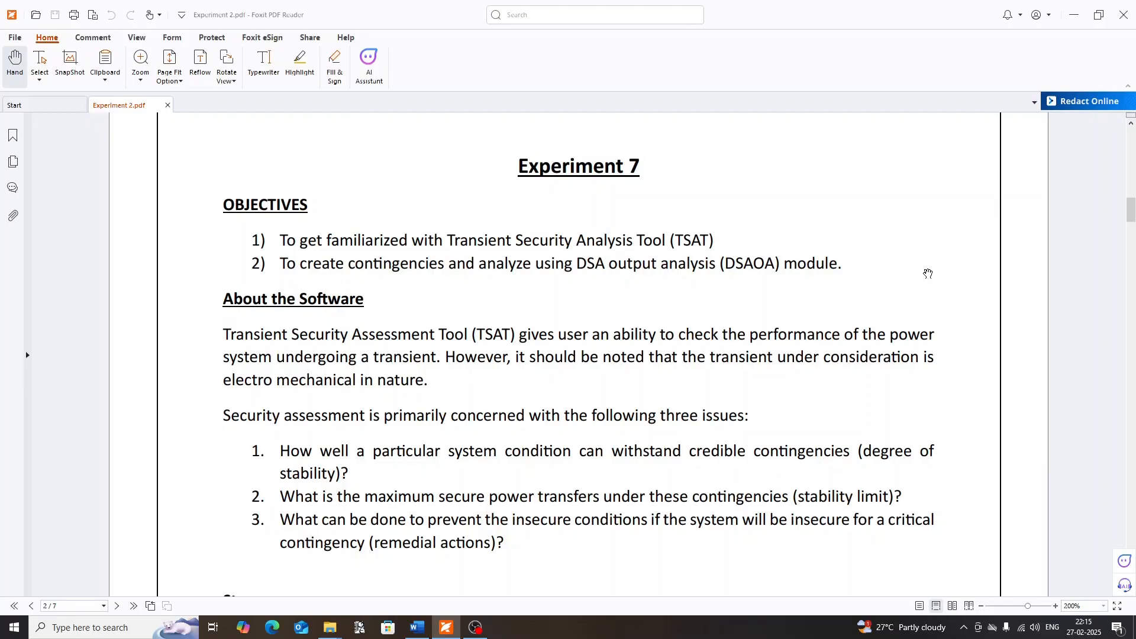
Read down to the TSAT case creation steps in the lab manual, switch to TSAT and maximize its window
scroll(873, 378, down, 2)
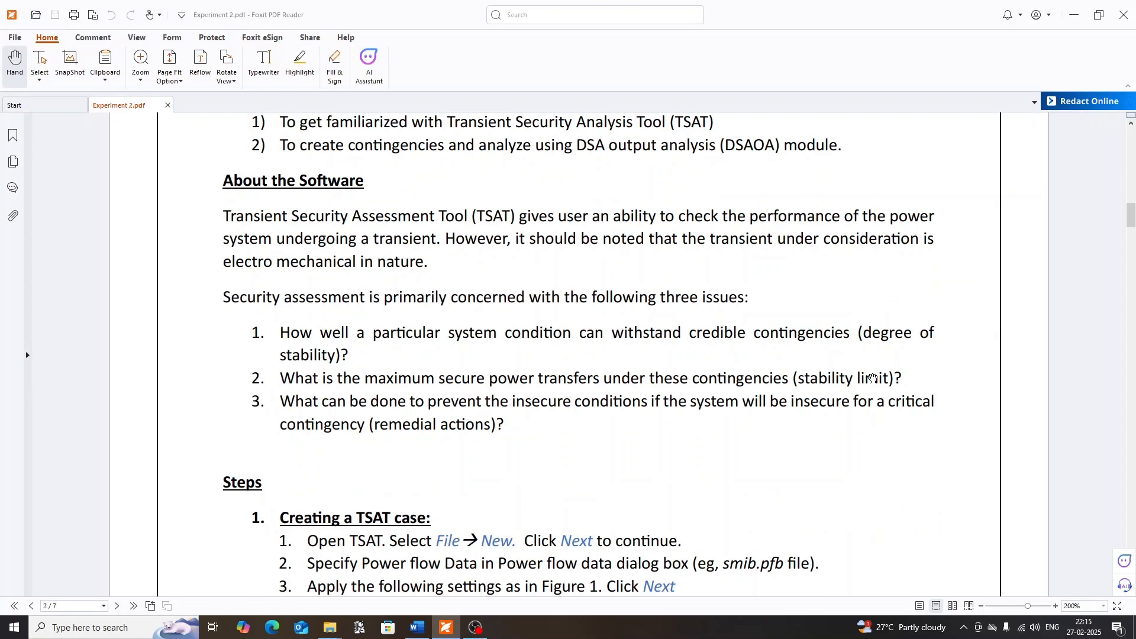
scroll(873, 376, down, 1)
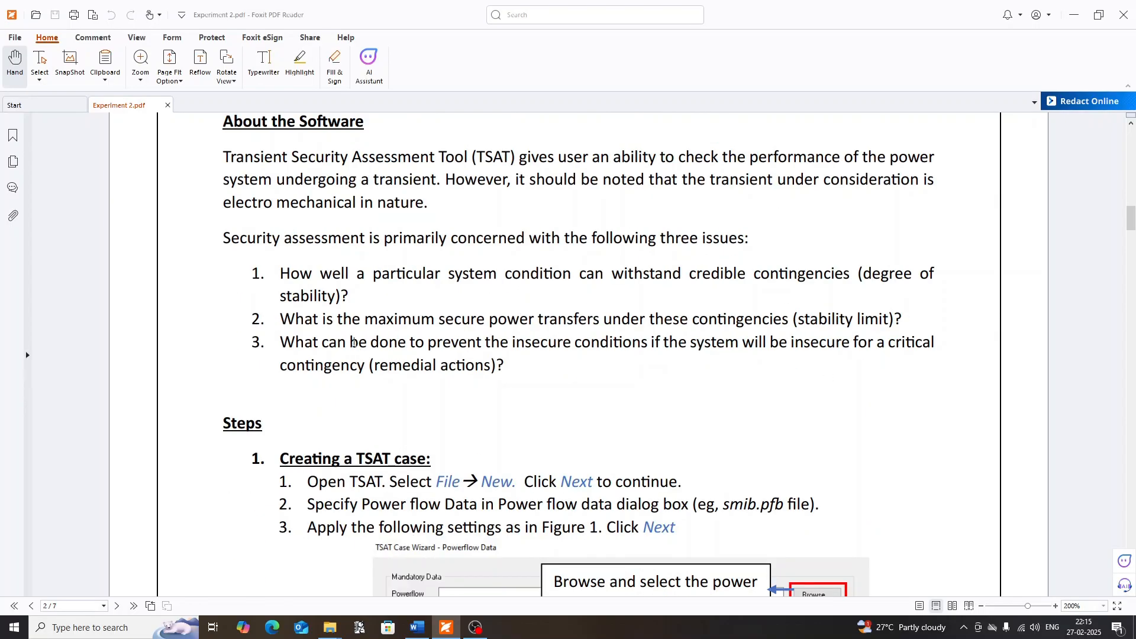
scroll(695, 322, down, 1)
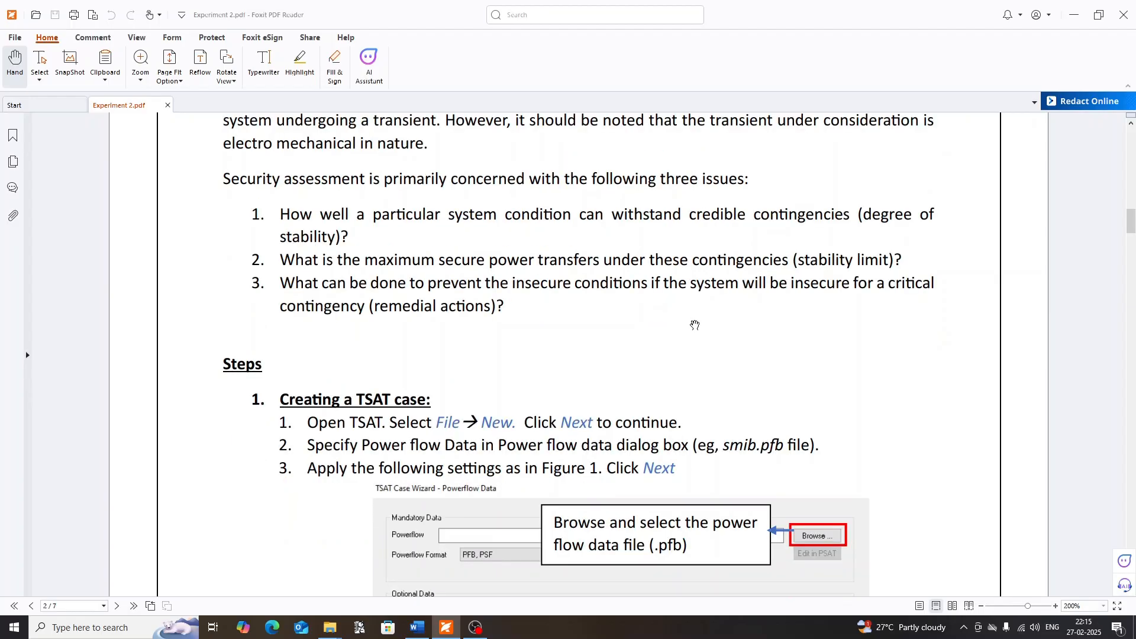
click(99, 630)
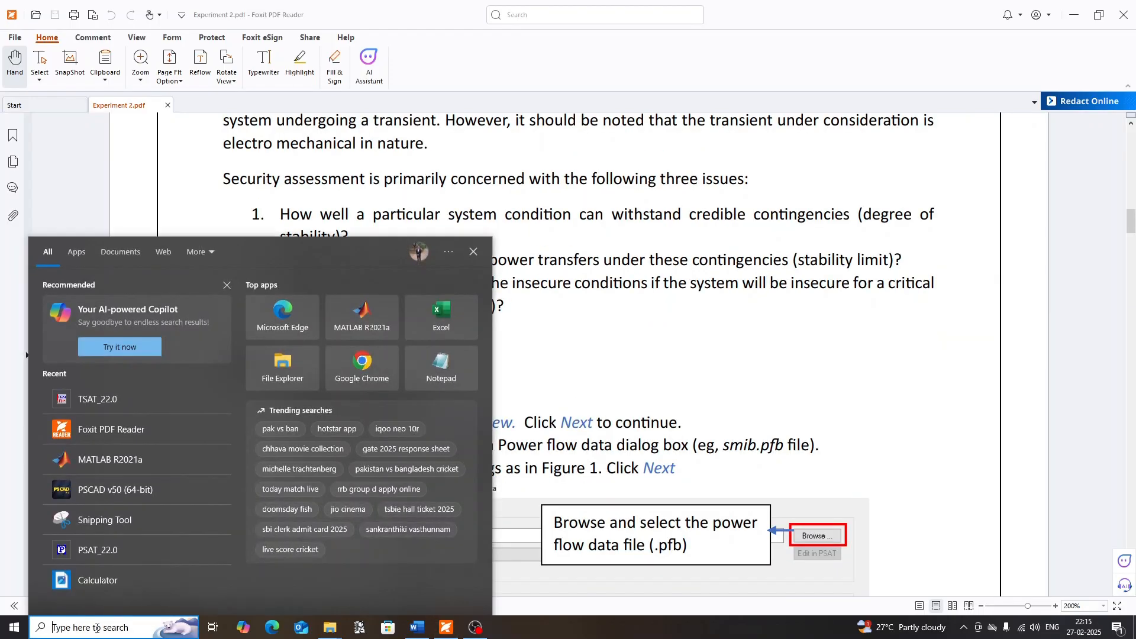
text(TSAT)
key(Escape)
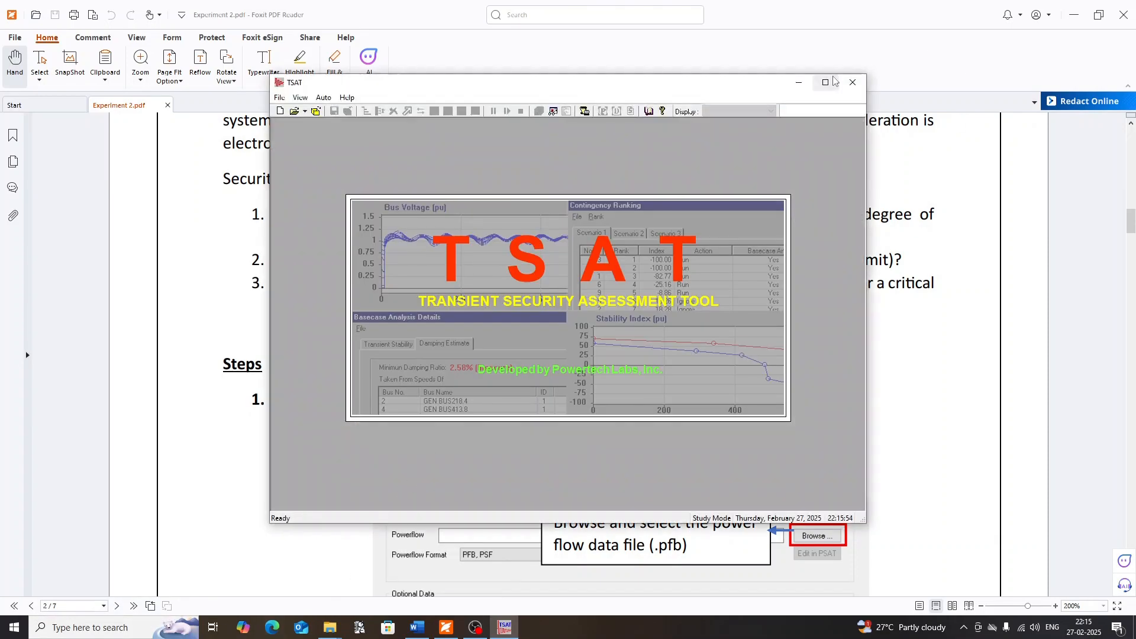
click(826, 83)
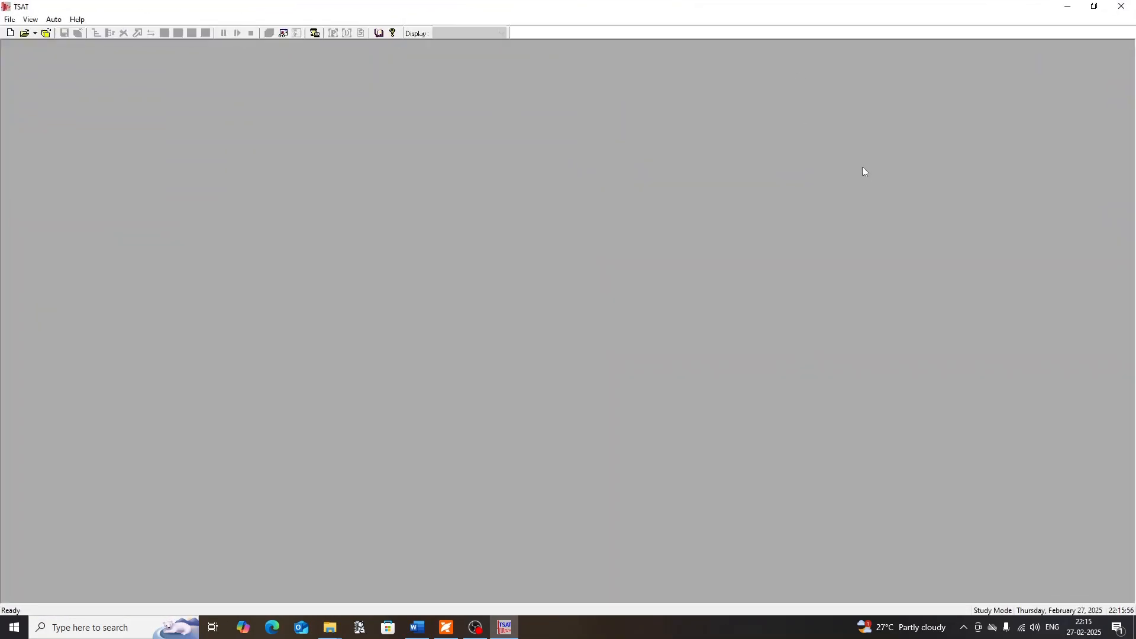
Start a new TSAT case in the case wizard and proceed to the powerflow data page
click(9, 20)
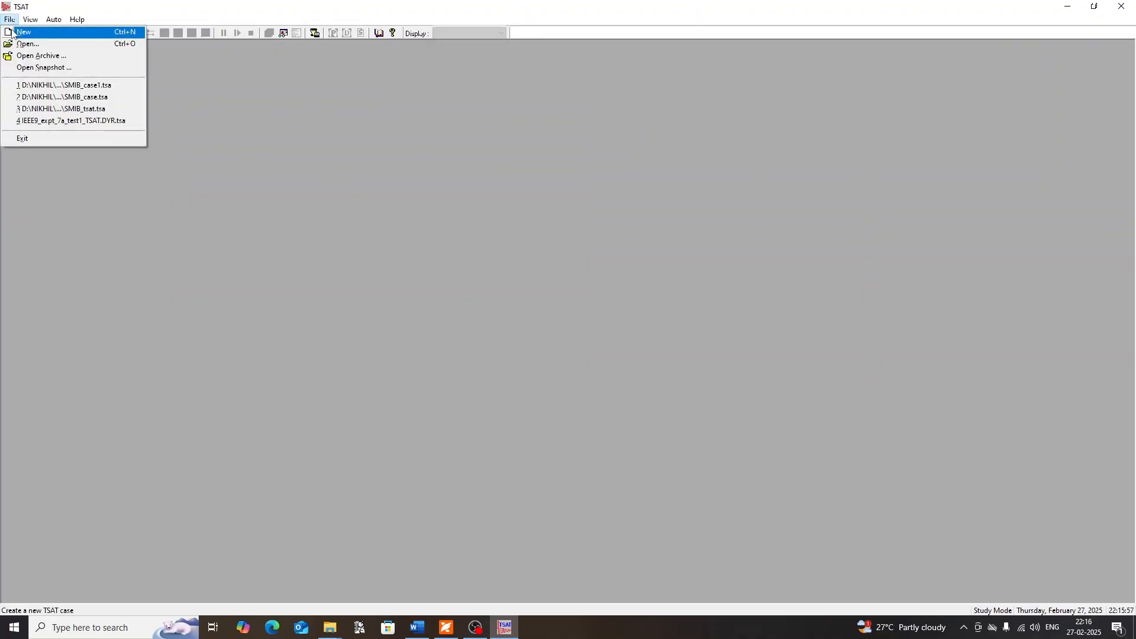
click(12, 32)
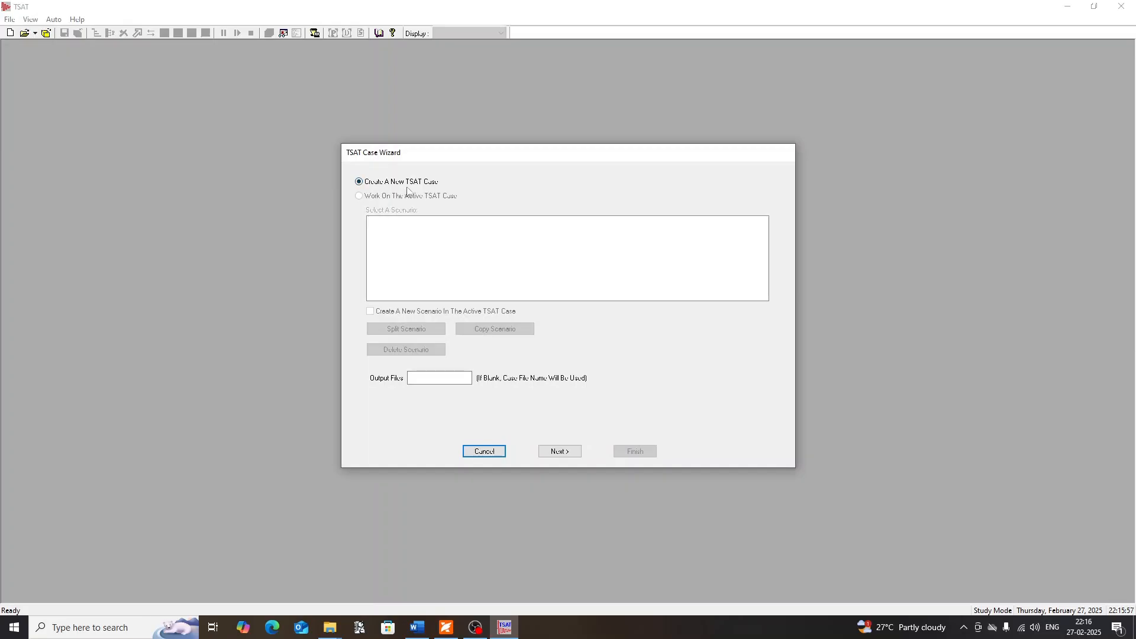
click(360, 183)
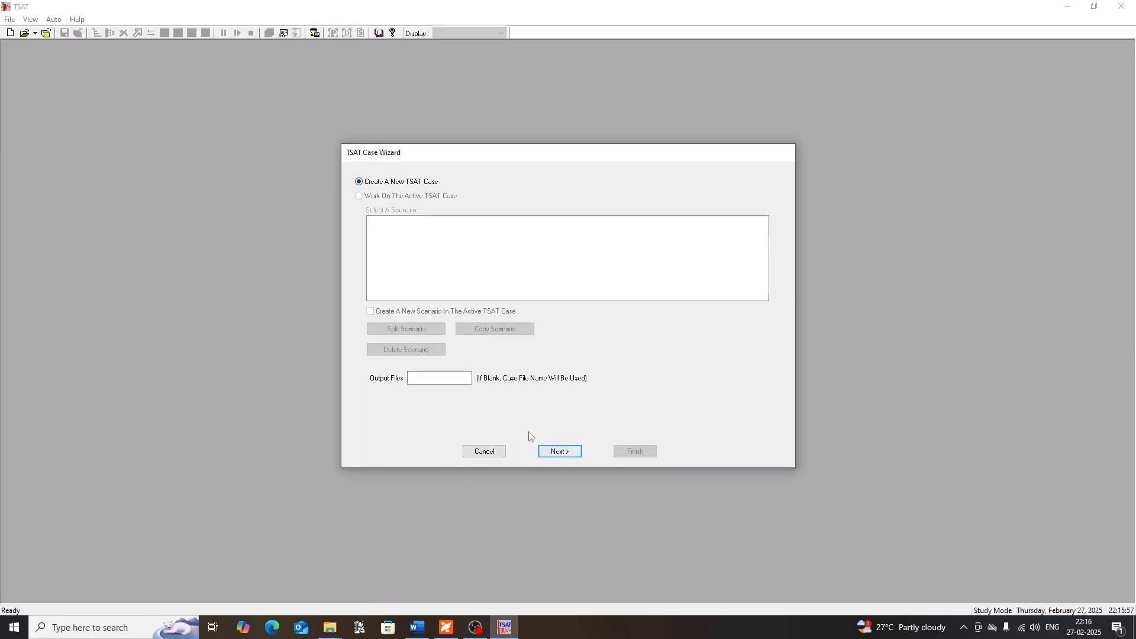
click(557, 451)
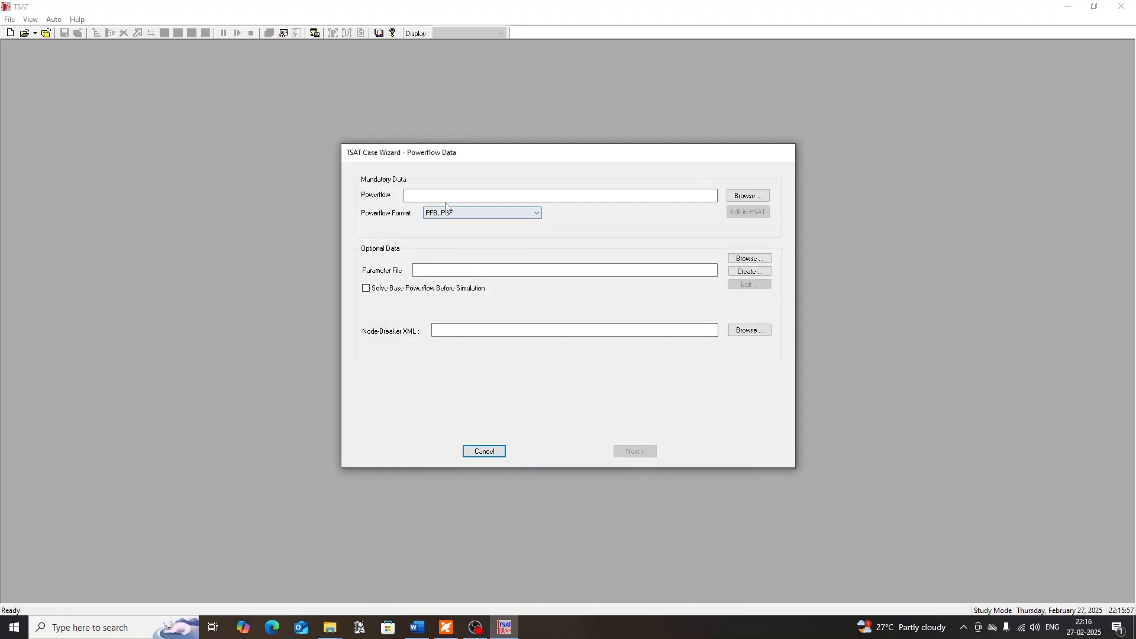
Load SMIB expt.pfb as the powerflow file, enable solving the base powerflow before simulation, and proceed to the dynamic data page
click(444, 196)
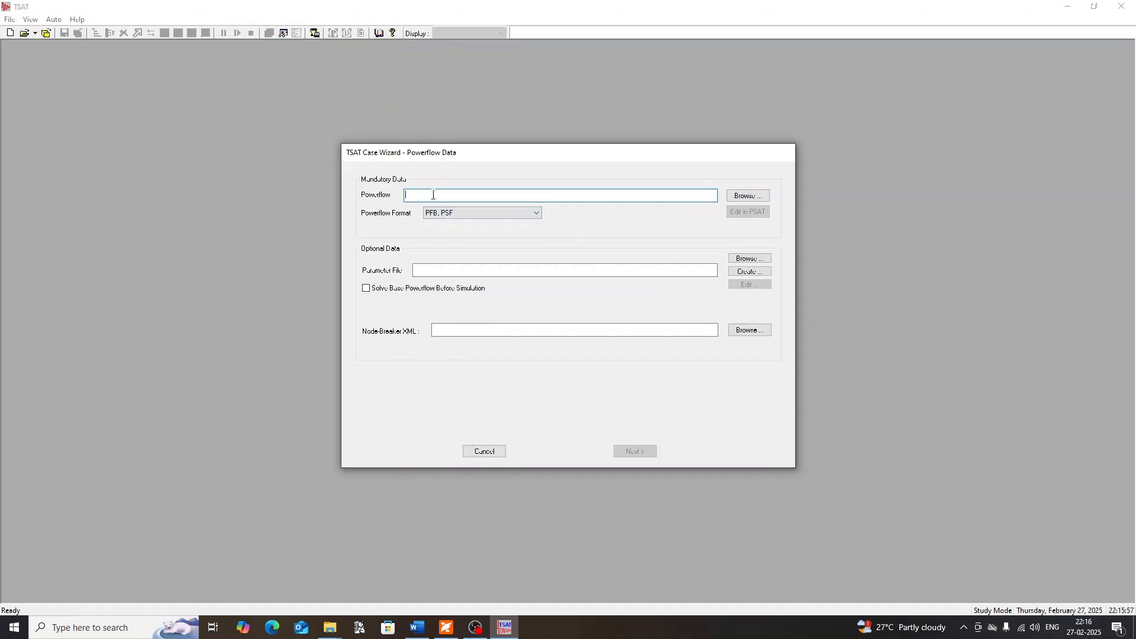
click(739, 197)
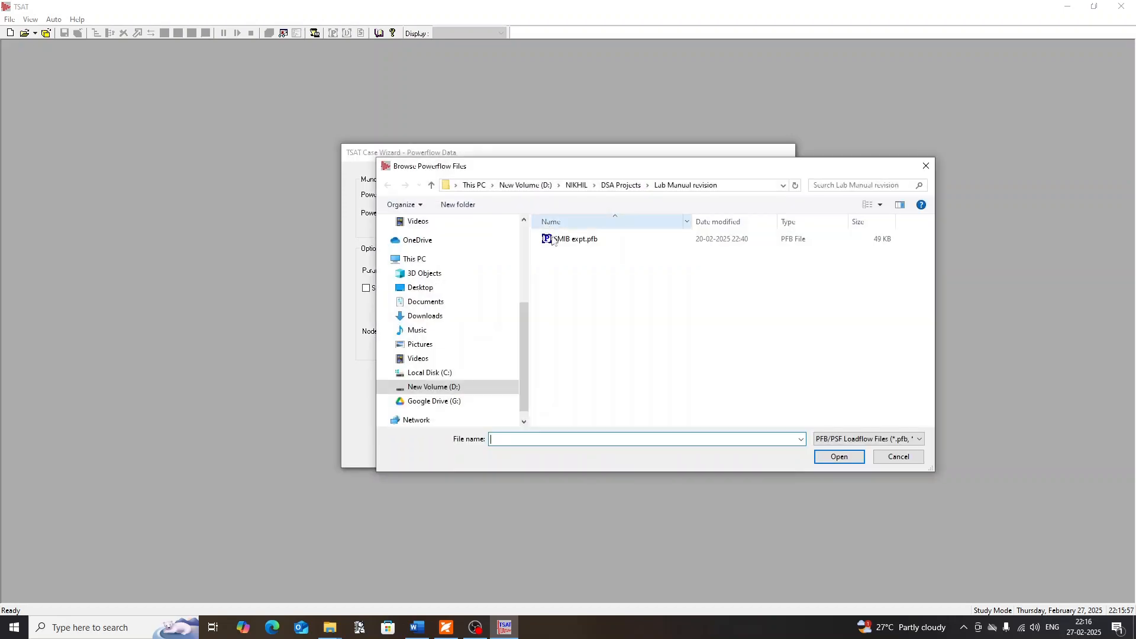
click(553, 239)
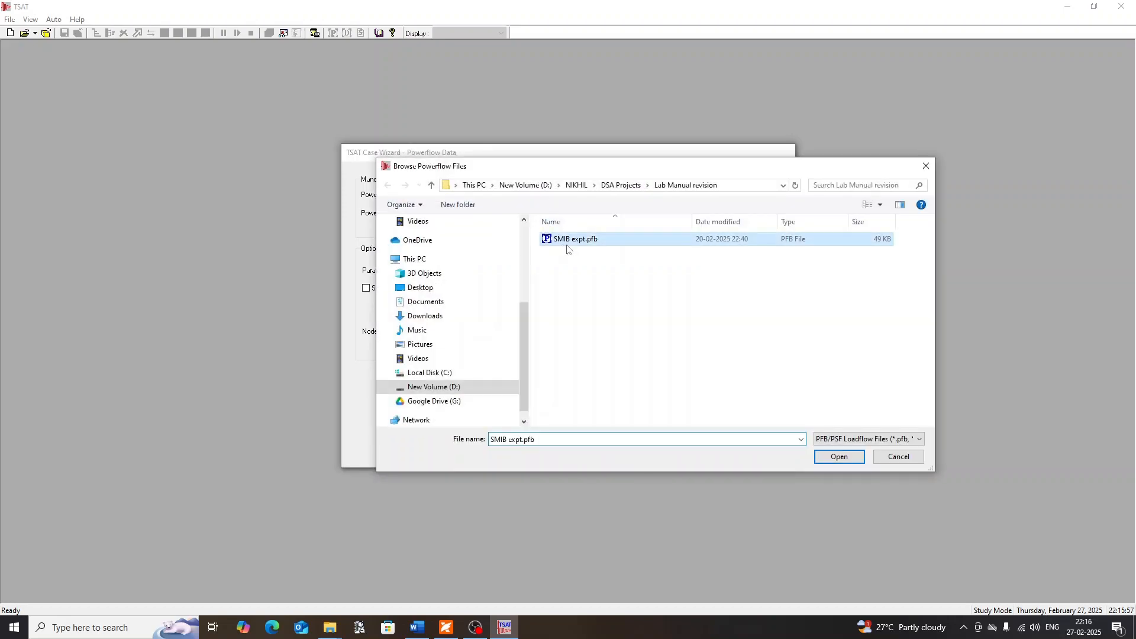
click(838, 459)
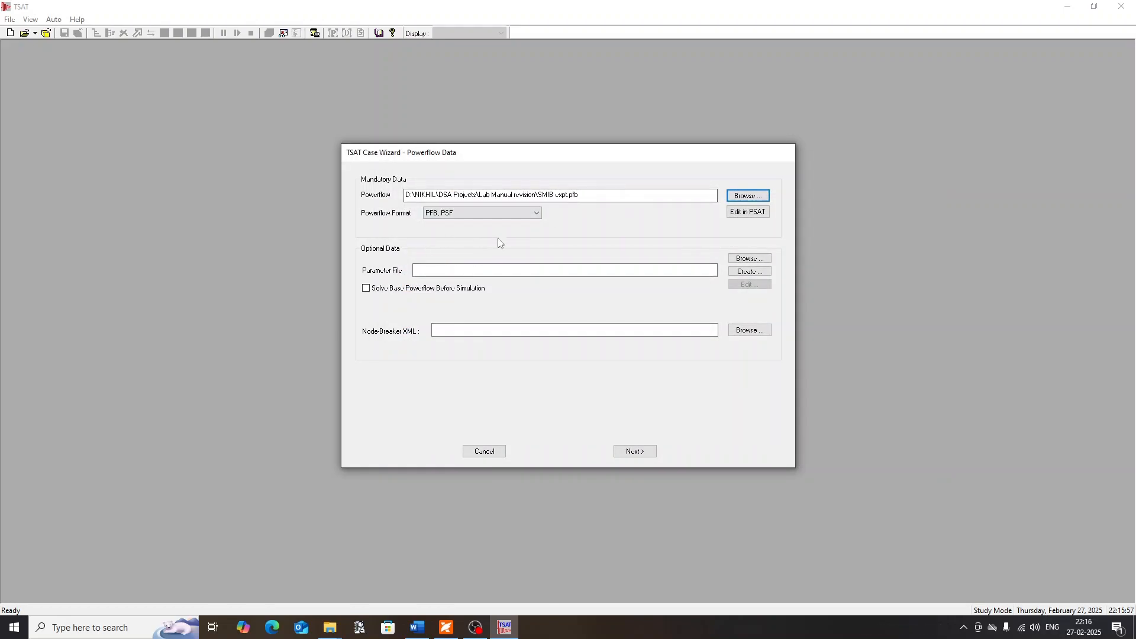
click(367, 288)
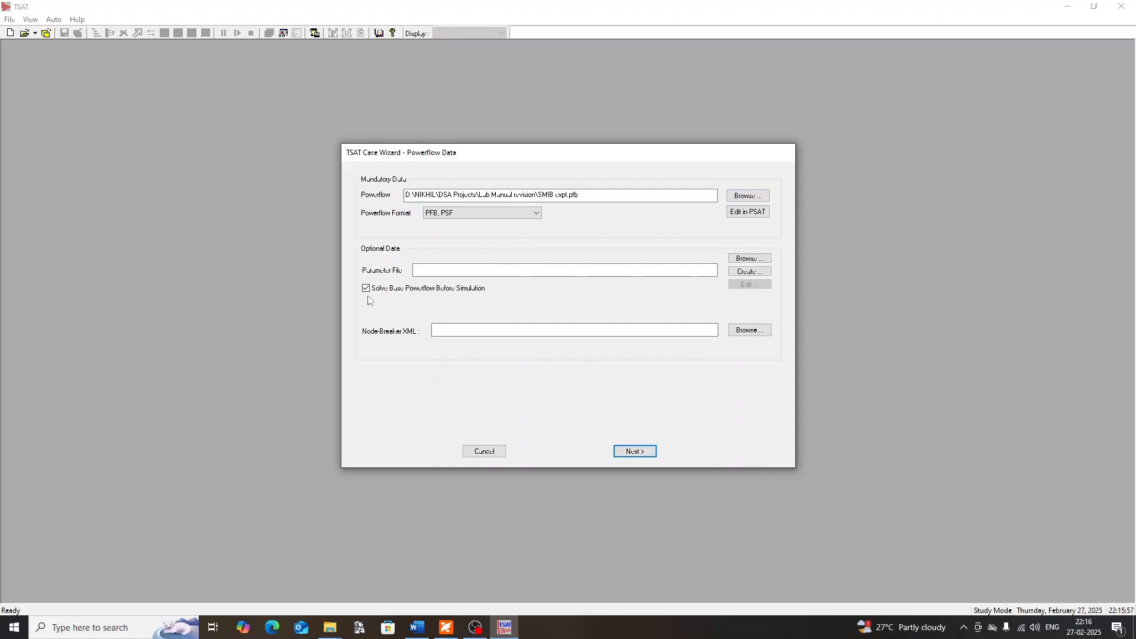
click(638, 454)
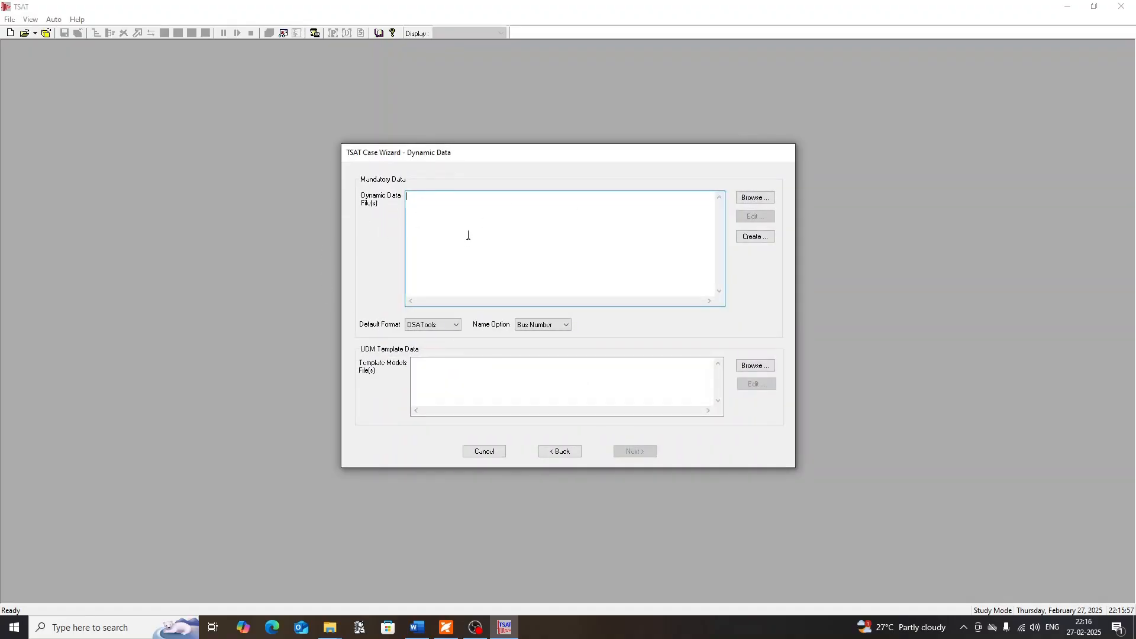
Create a new dynamic data file and add a new DG0S2 generator model in it
click(759, 239)
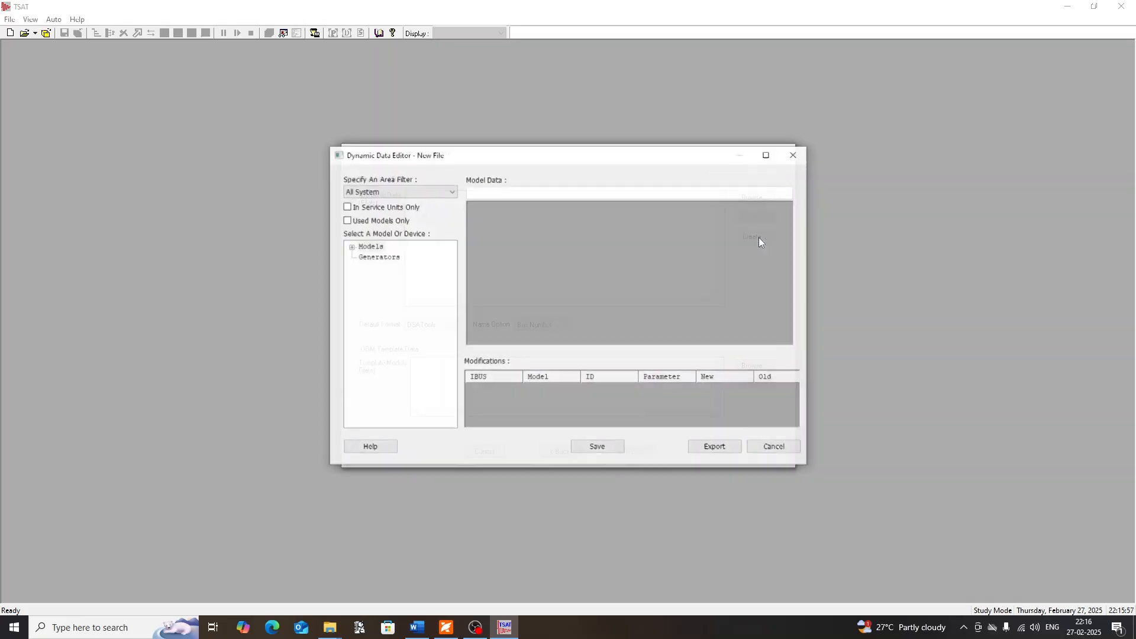
click(351, 248)
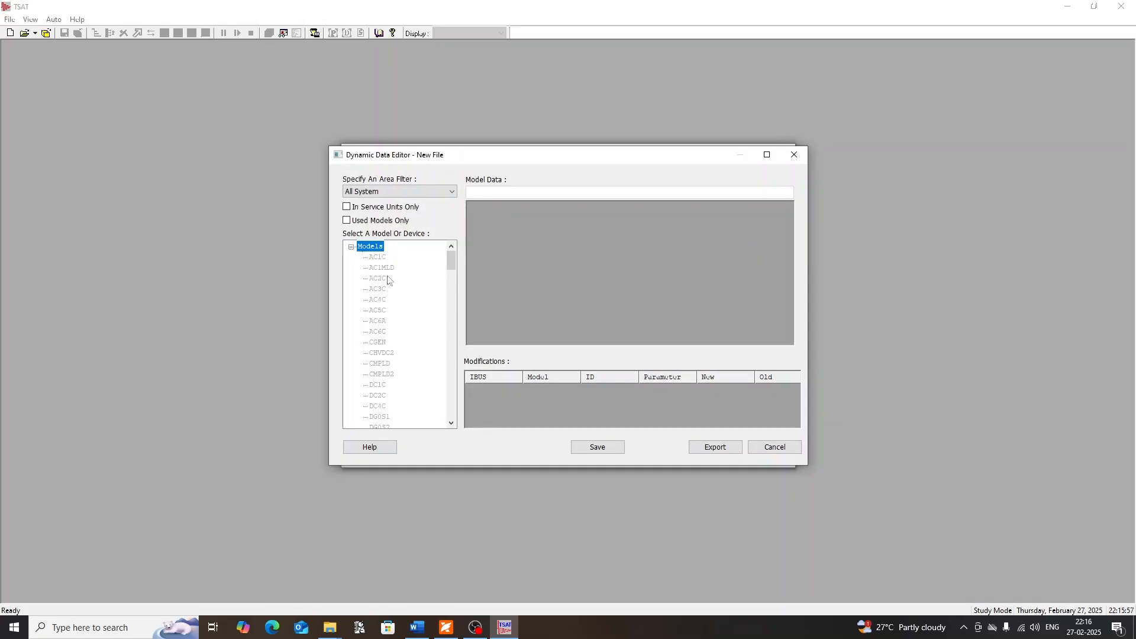
scroll(392, 296, down, 3)
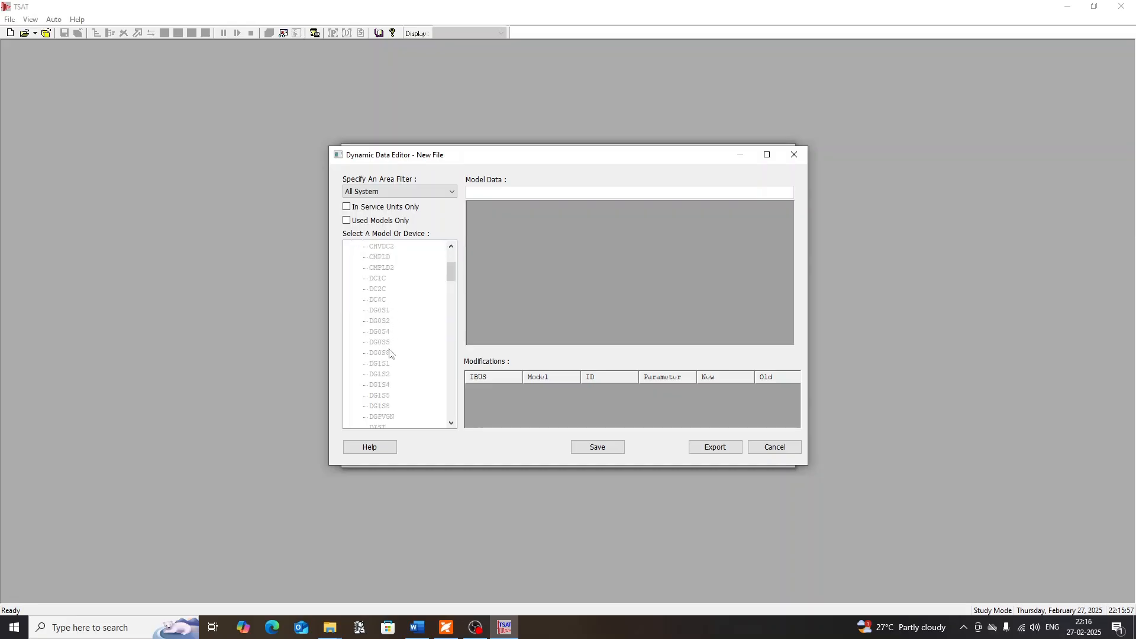
scroll(386, 285, up, 3)
scroll(386, 278, down, 3)
click(383, 323)
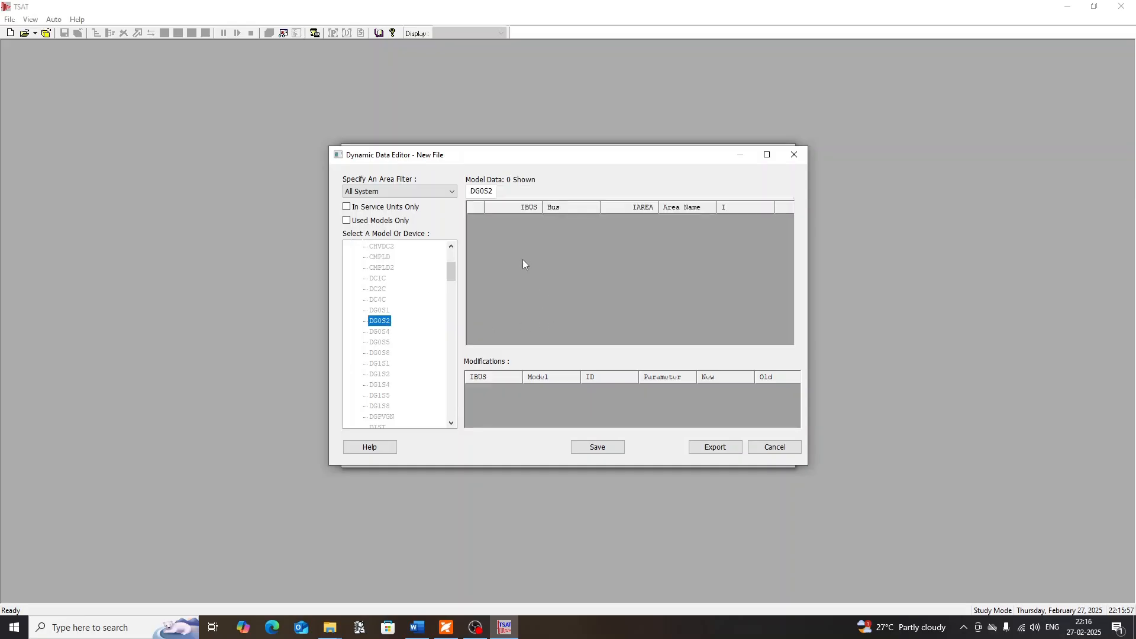
right_click(583, 256)
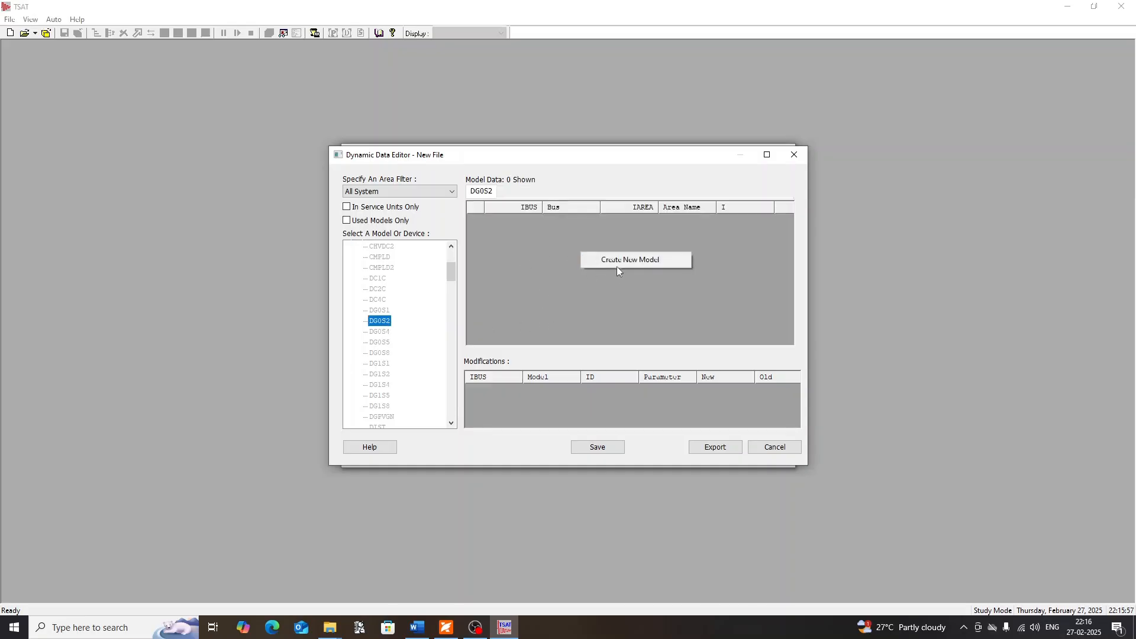
click(618, 265)
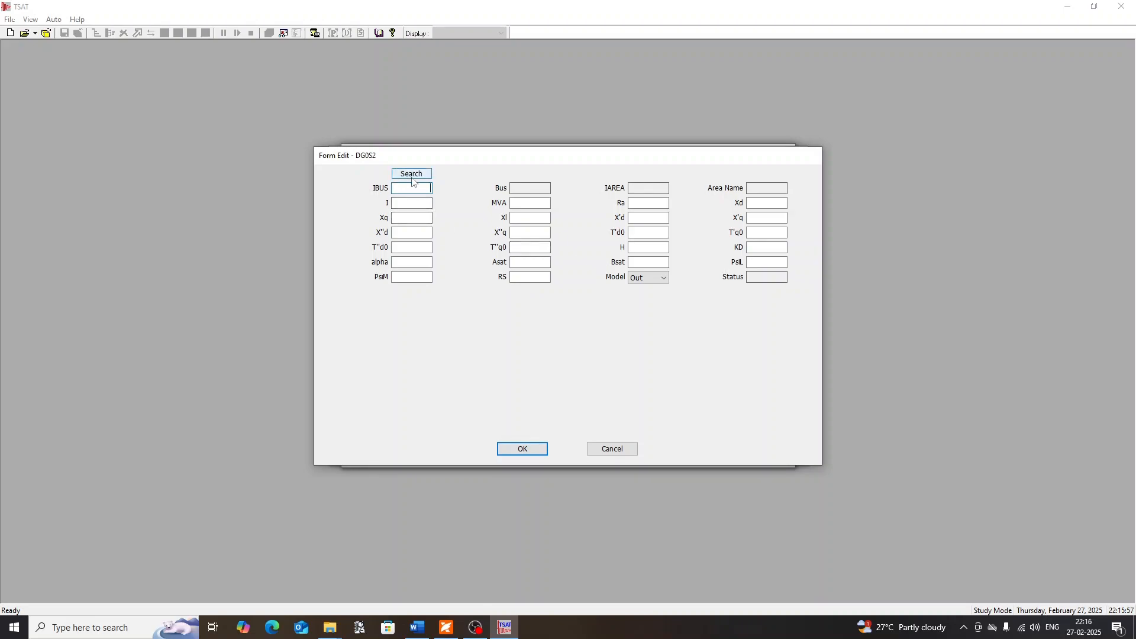
Assign the DG0S2 model to the generator at Bus 1 using the data search
click(411, 174)
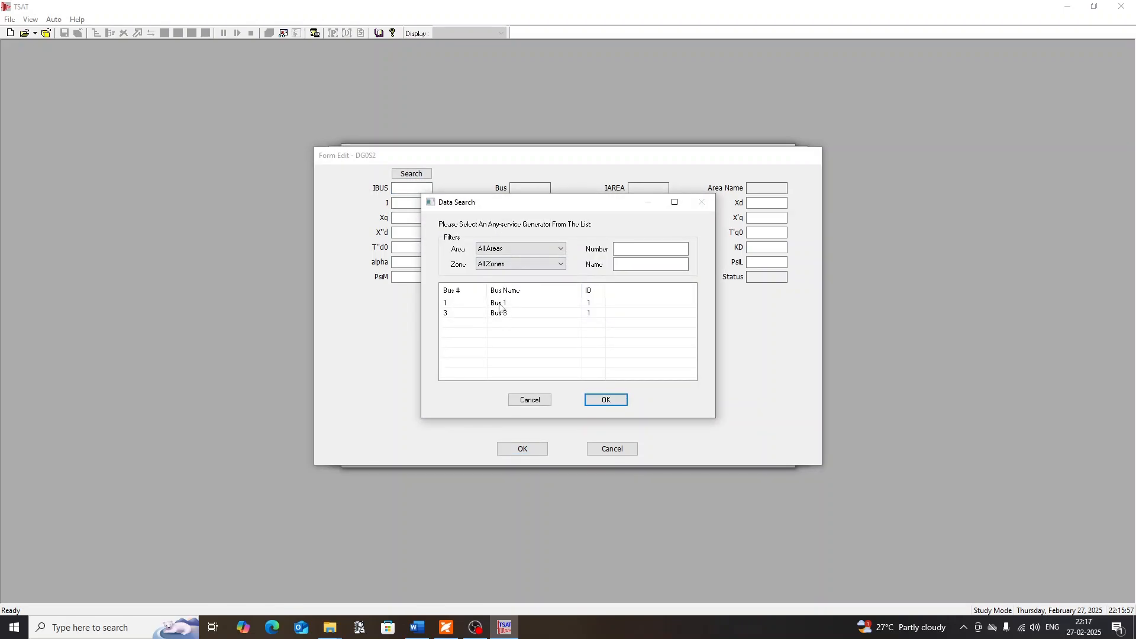
click(493, 308)
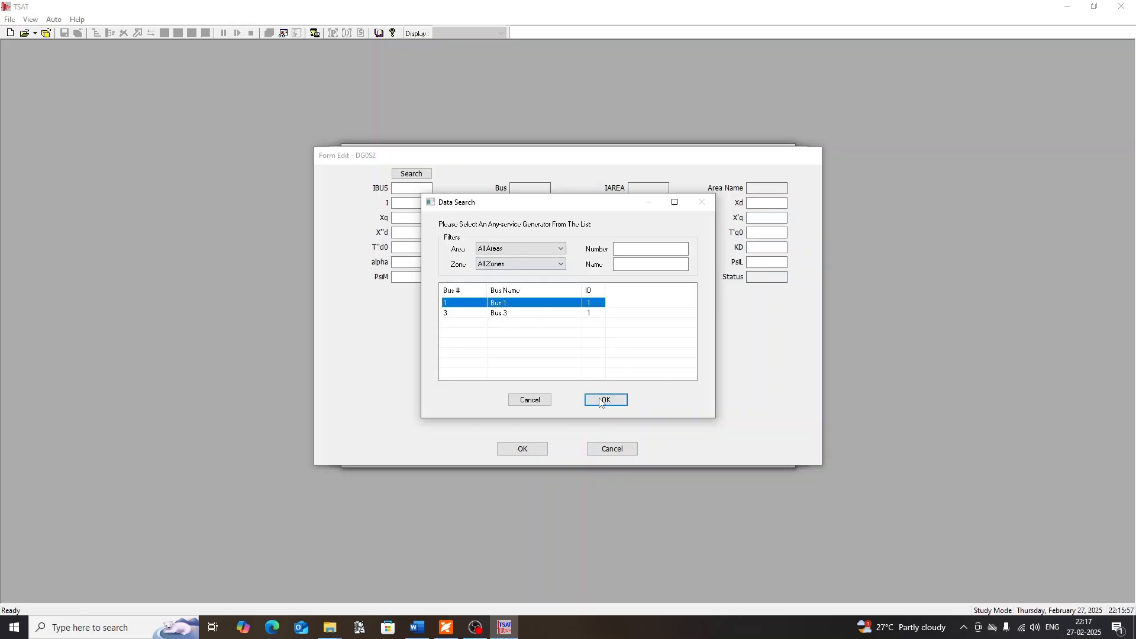
click(598, 397)
Set MVA to 2220, Ra to 0.0030, Xd to 1.81, Xq to 1.76, Xl to 0.15, X'd to 0.3 and X'q to 0.65
click(535, 201)
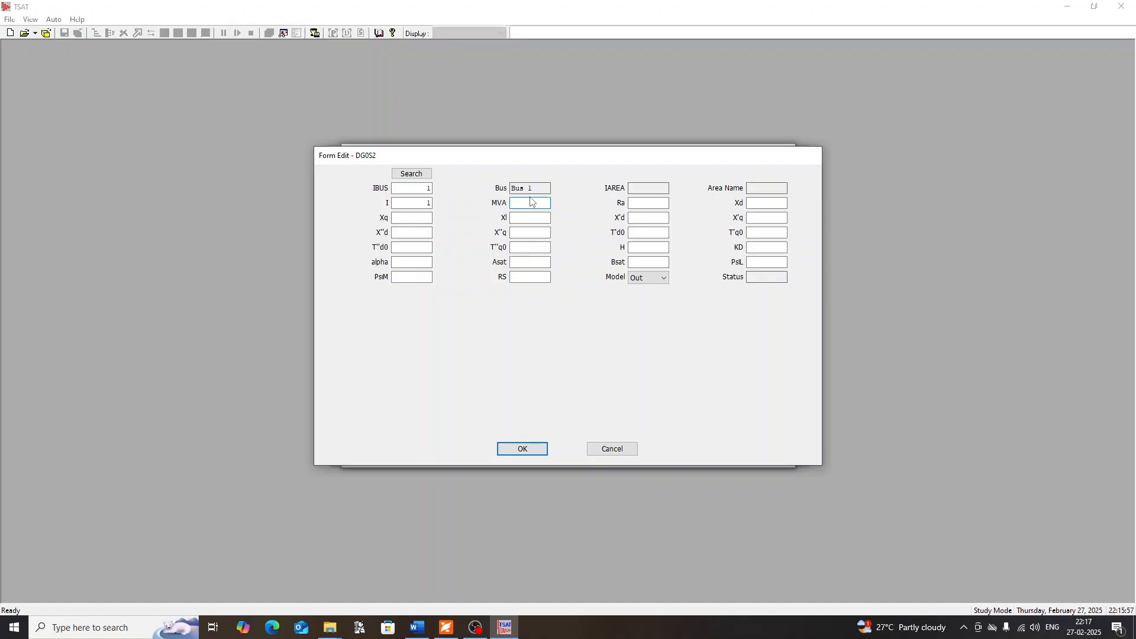
text(2)
text(0.0030)
key(Tab)
text(1.181)
key(Tab)
text(1.76)
key(Tab)
text(0.3)
key(Tab)
text(0.)
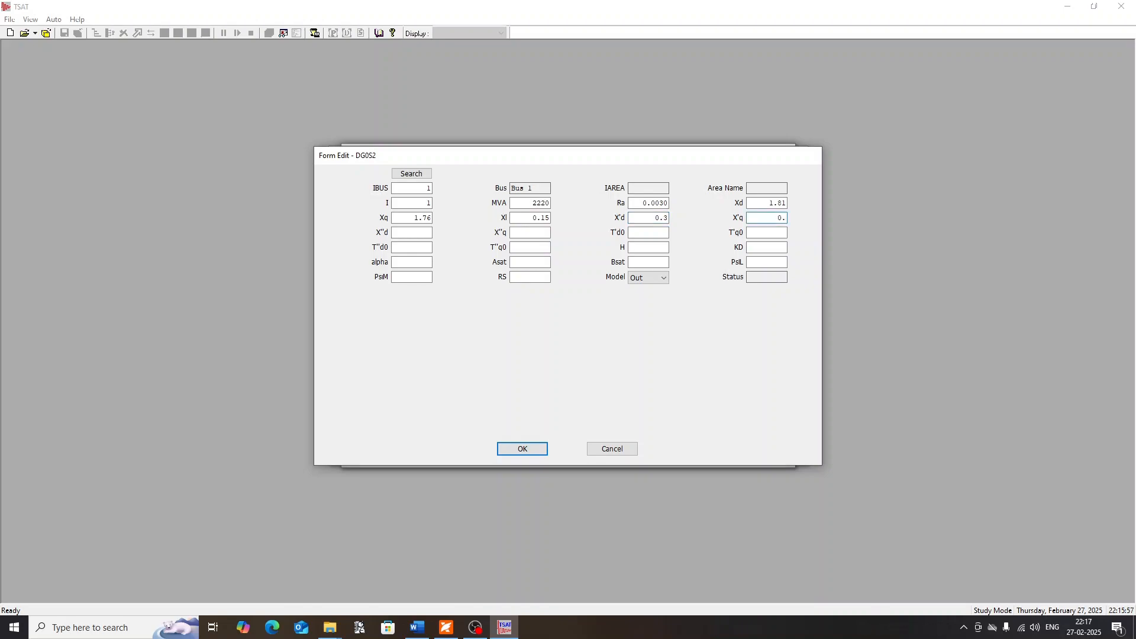
text(650.23)
Set X''d to 0.23, X''q to 0.25, T'd0 to 8, T'q0 to 1, T''d0 to 0.03 and T''q0 to 0.07
key(Tab)
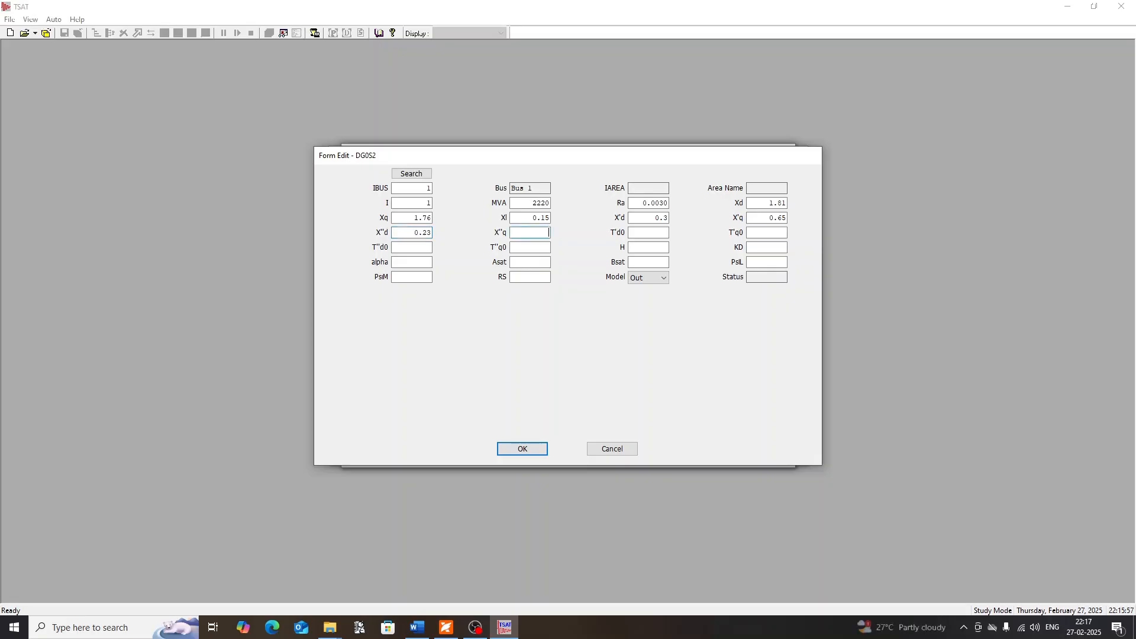
text(0.25)
key(Tab)
click(430, 247)
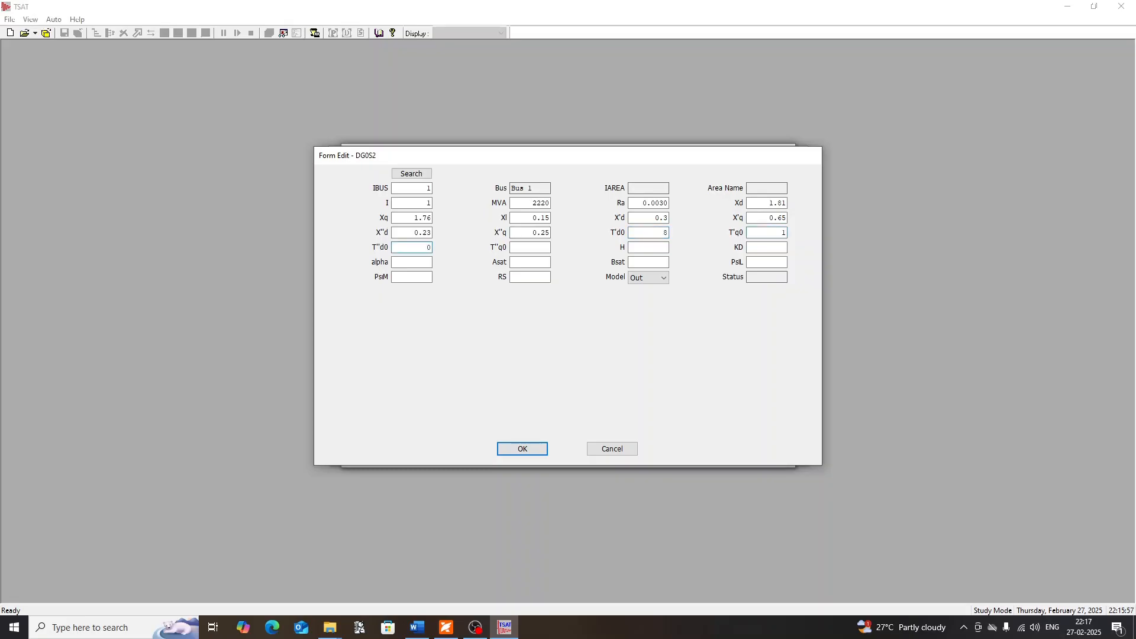
text(0.0)
text(3)
text(0.07)
Set H to 3.5, KD and alpha to 0, Asat to 0.0310, Bsat to 6.93, PsiL to 0.8, PsiM to 100000 and RS to 0.0030
text(0.03)
text(6.93)
text(0.8)
text(10)
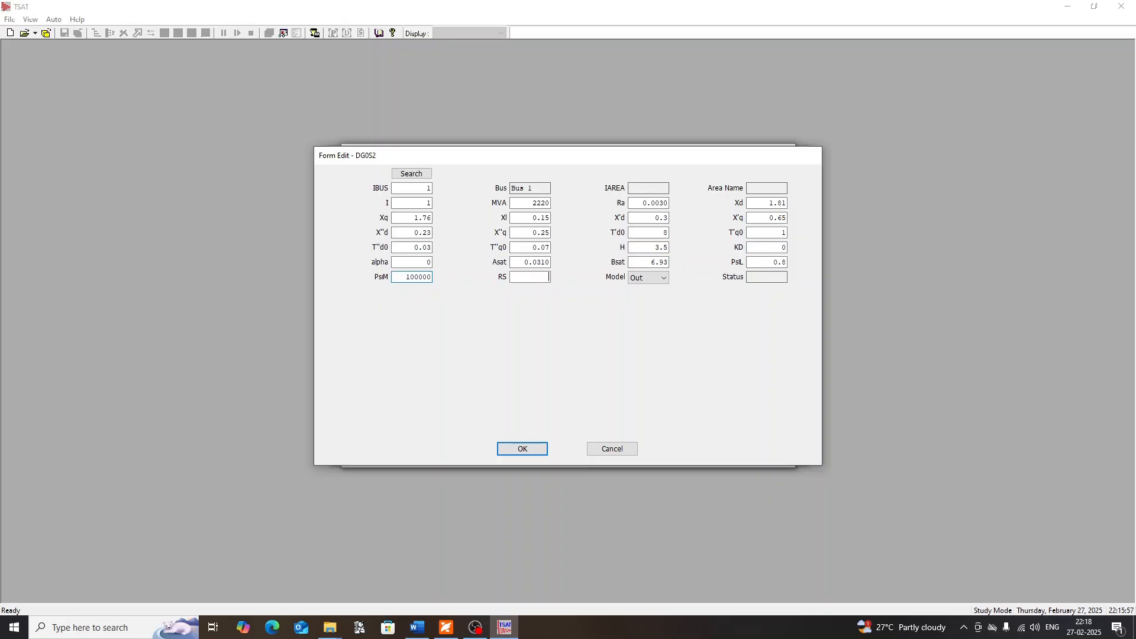
text(.0030)
Set the DG0S2 model's Model option to In and confirm the generator form
click(649, 280)
click(657, 293)
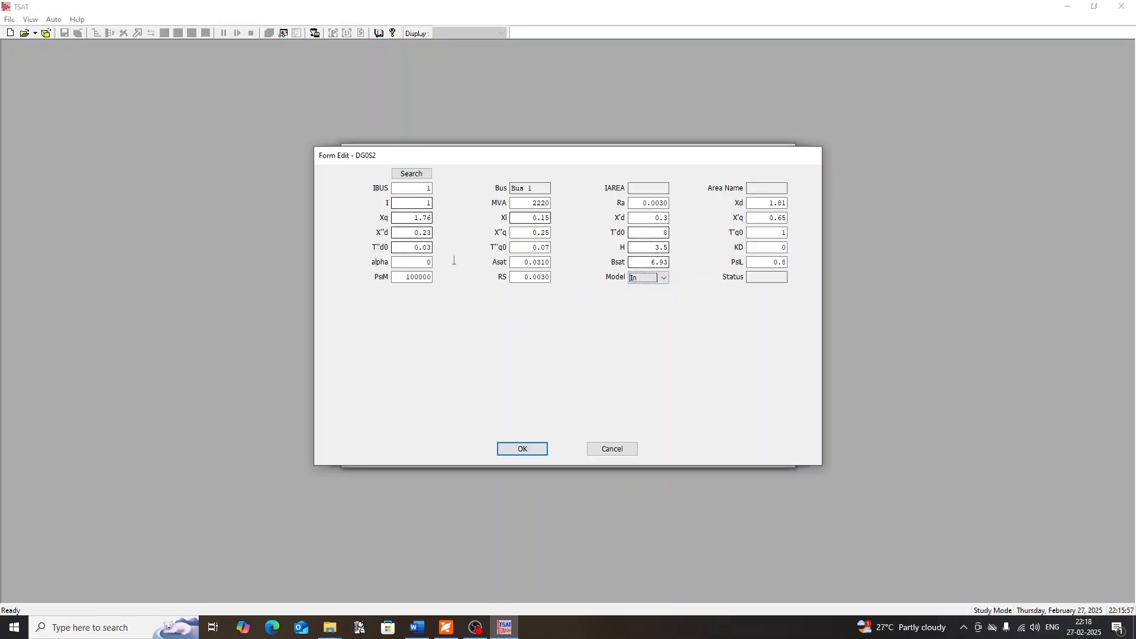
click(528, 450)
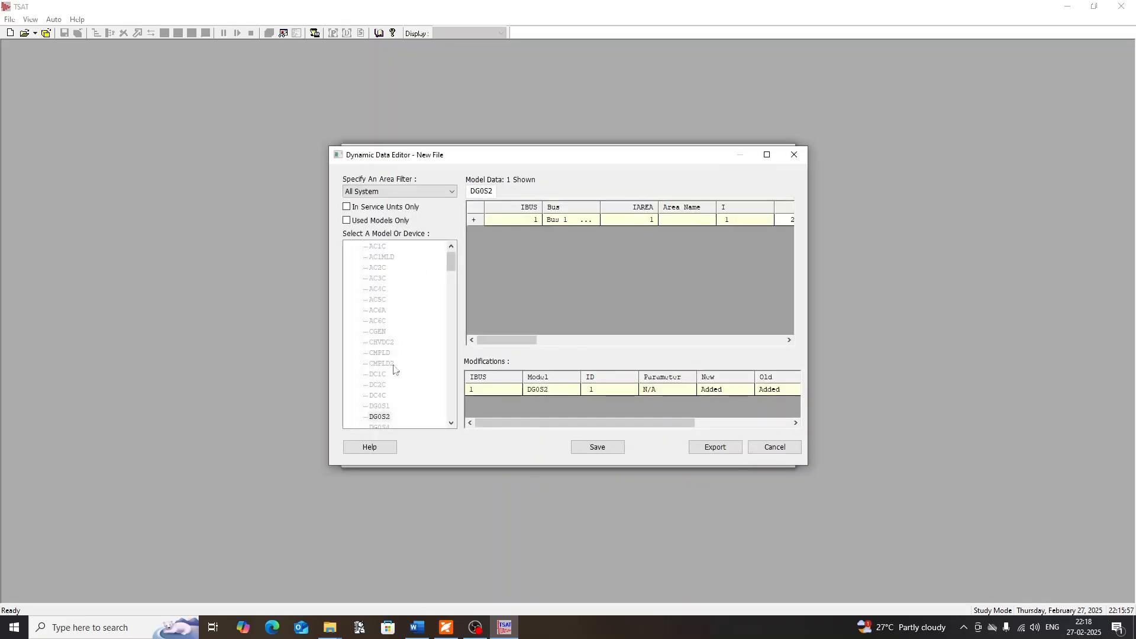
Create a new CGEN model and assign it to the Bus 3 generator with ID 1
scroll(394, 368, down, 3)
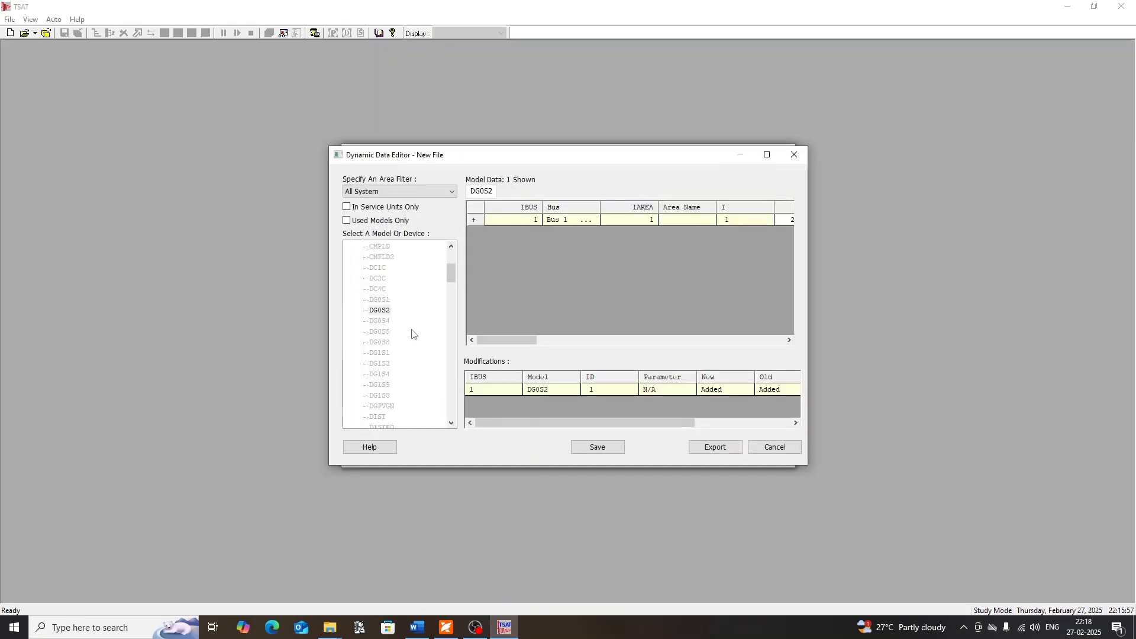
scroll(394, 346, down, 3)
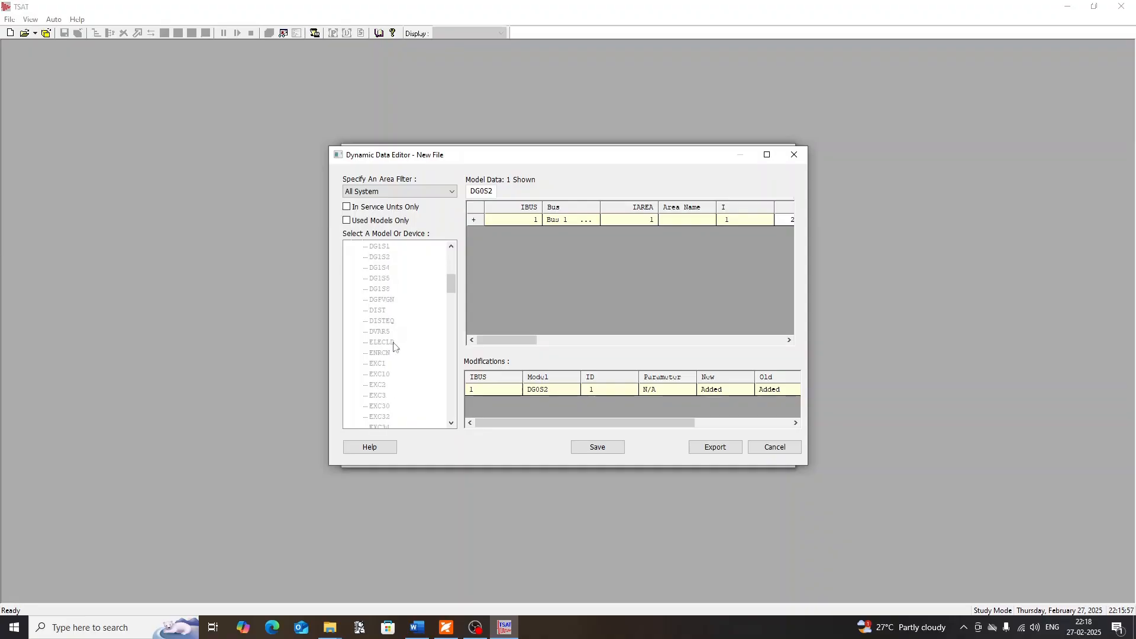
scroll(394, 346, up, 5)
click(379, 279)
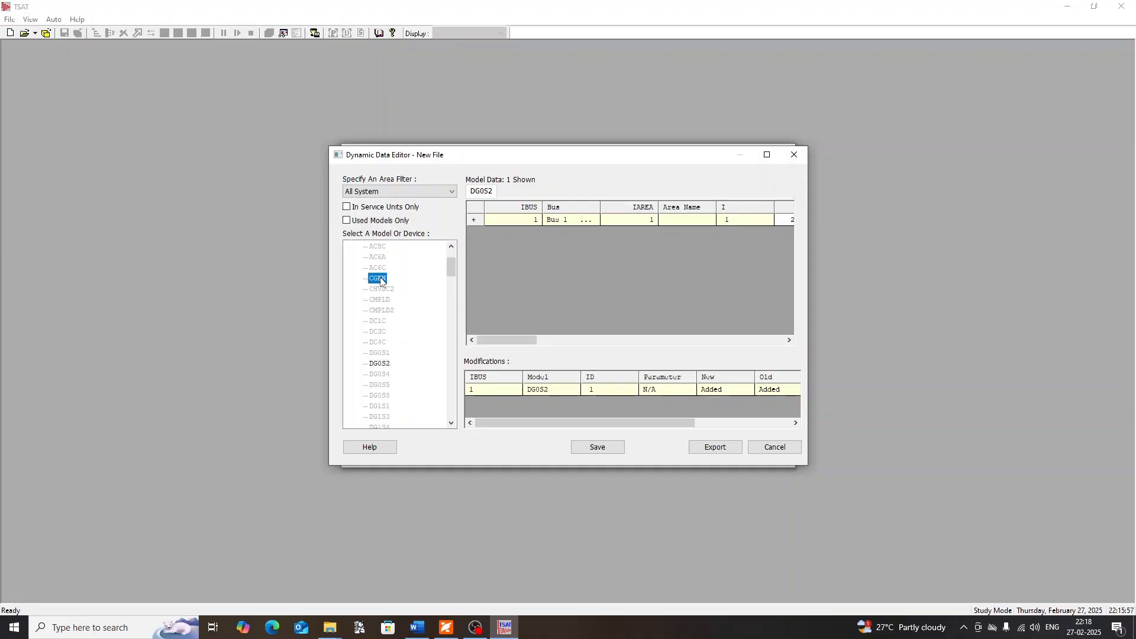
right_click(514, 242)
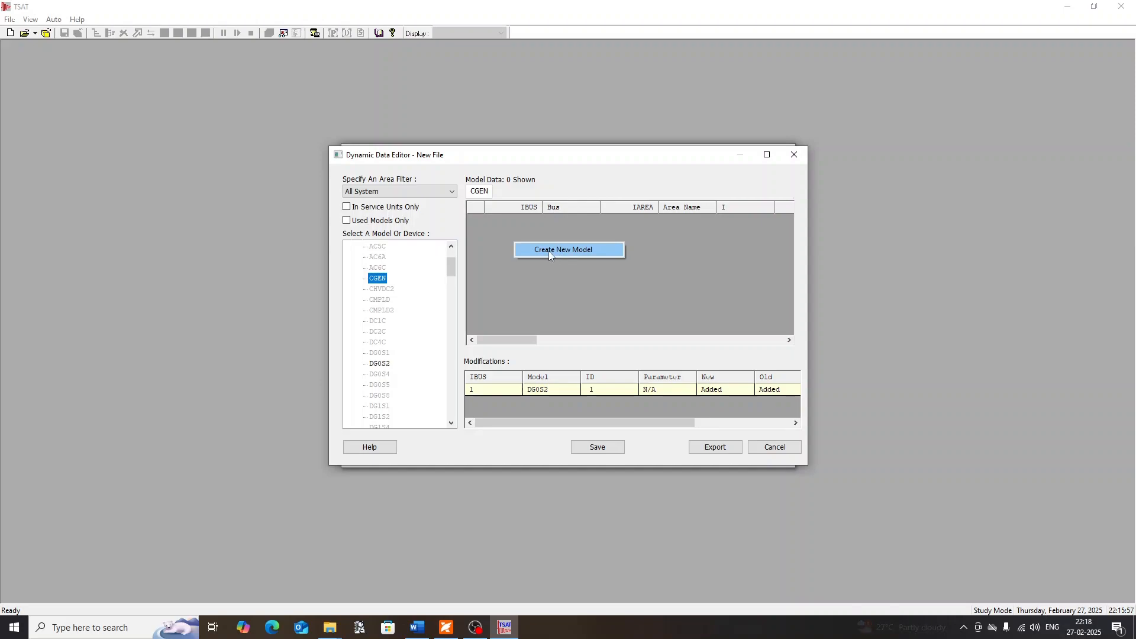
click(548, 251)
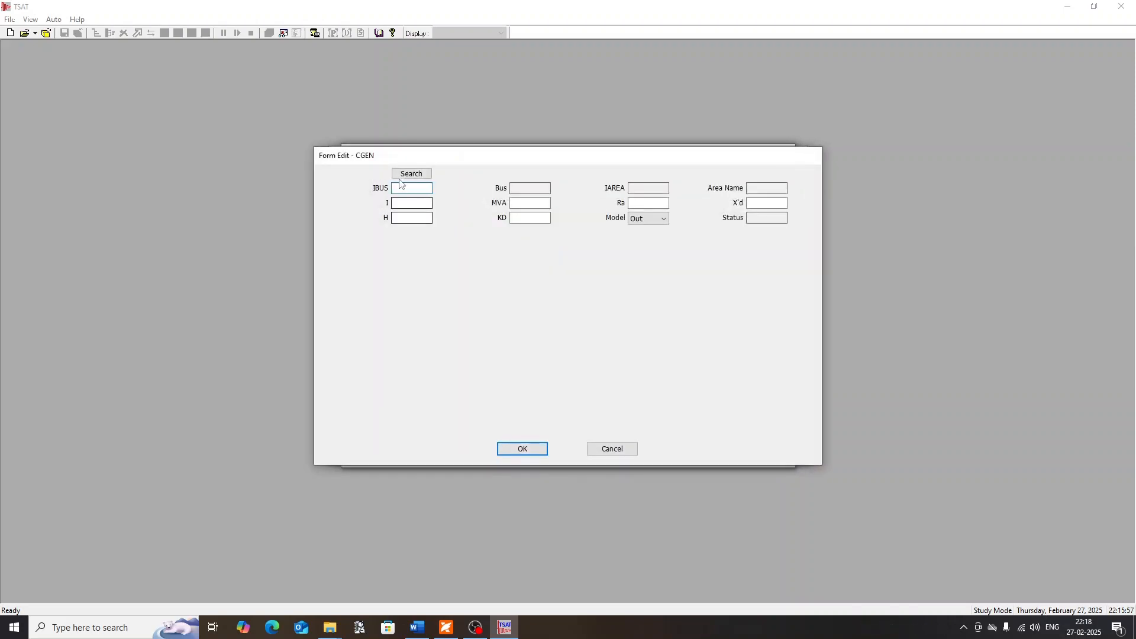
click(405, 175)
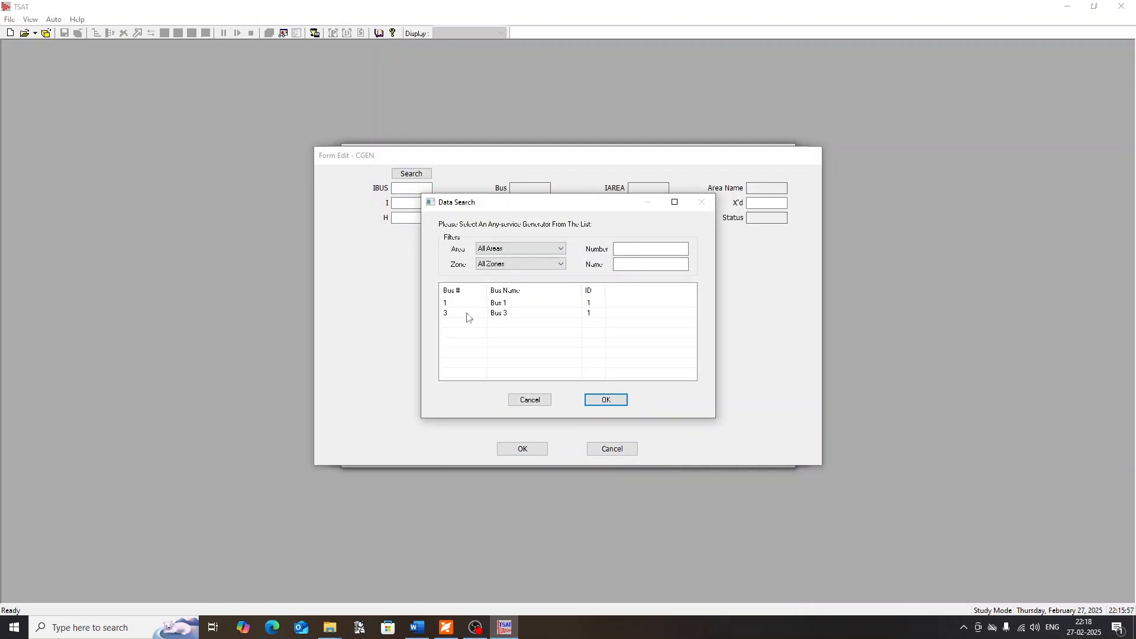
click(509, 316)
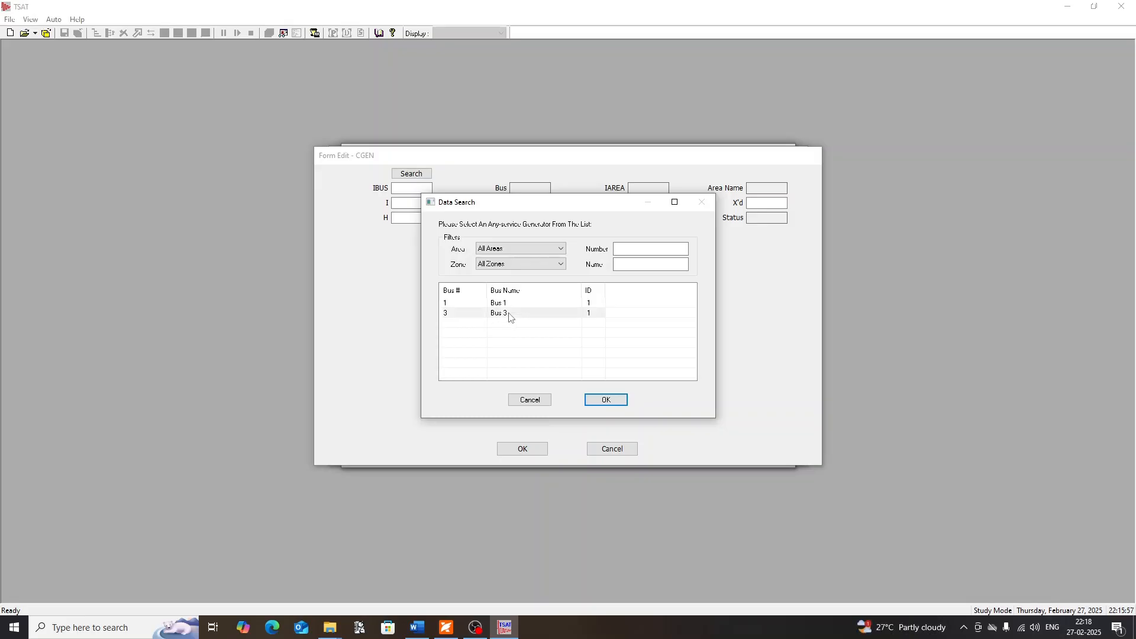
click(606, 399)
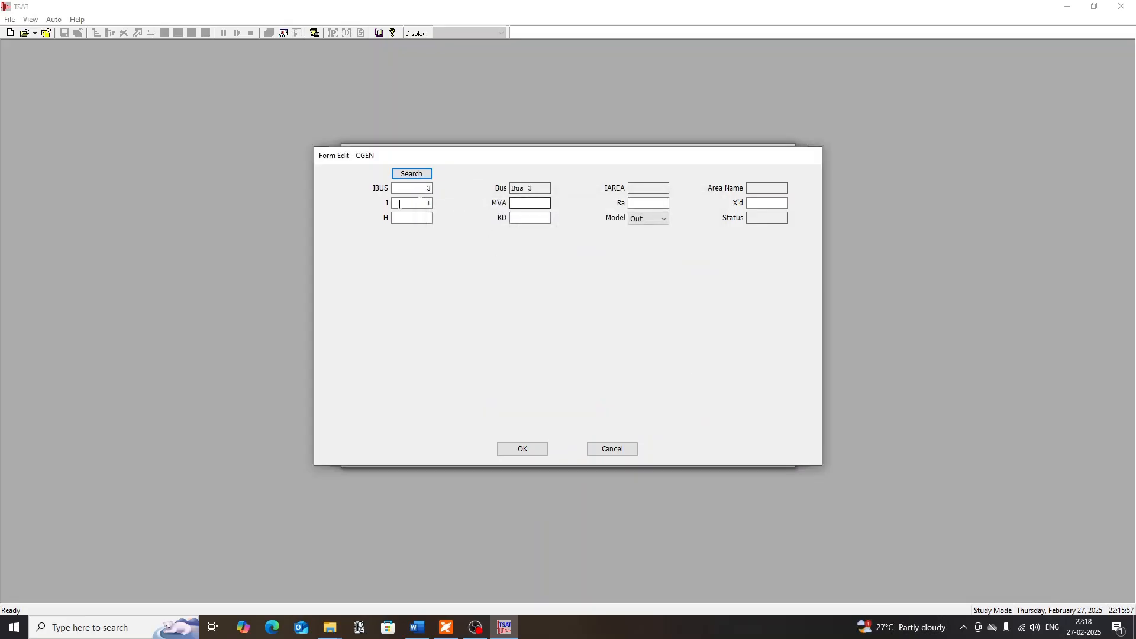
Set the CGEN model's MVA to 2220, Ra to 0, X'd to 0.25, H to 1000000, KD to 0 and Model to In, and confirm
click(531, 203)
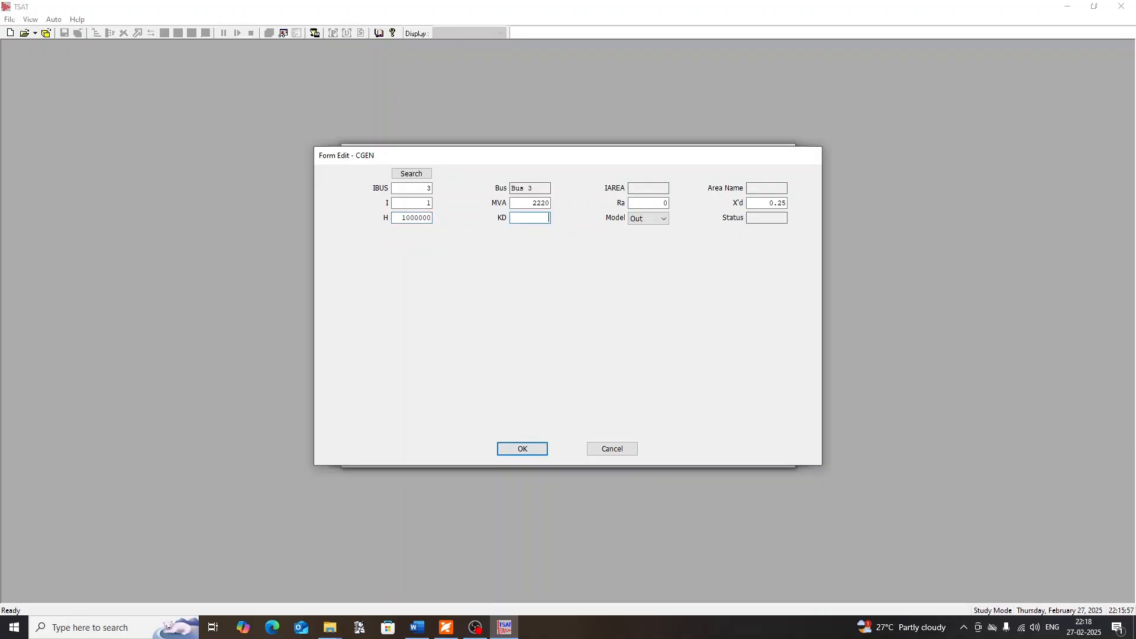
text(0)
key(Tab)
click(635, 220)
click(637, 236)
click(522, 449)
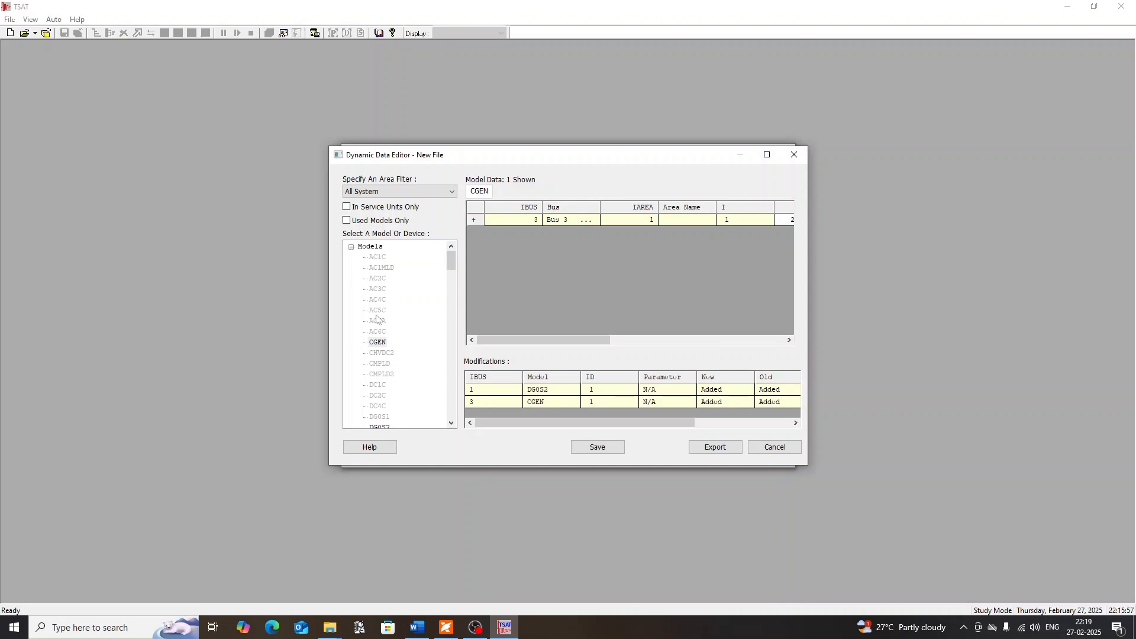
scroll(379, 308, down, 2)
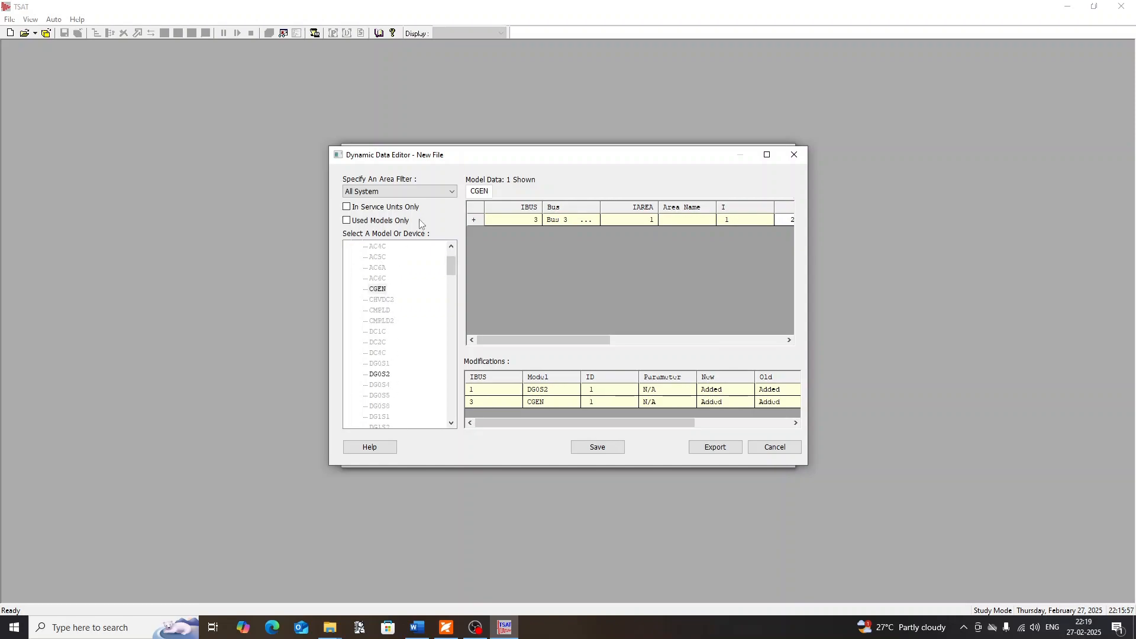
scroll(393, 302, down, 3)
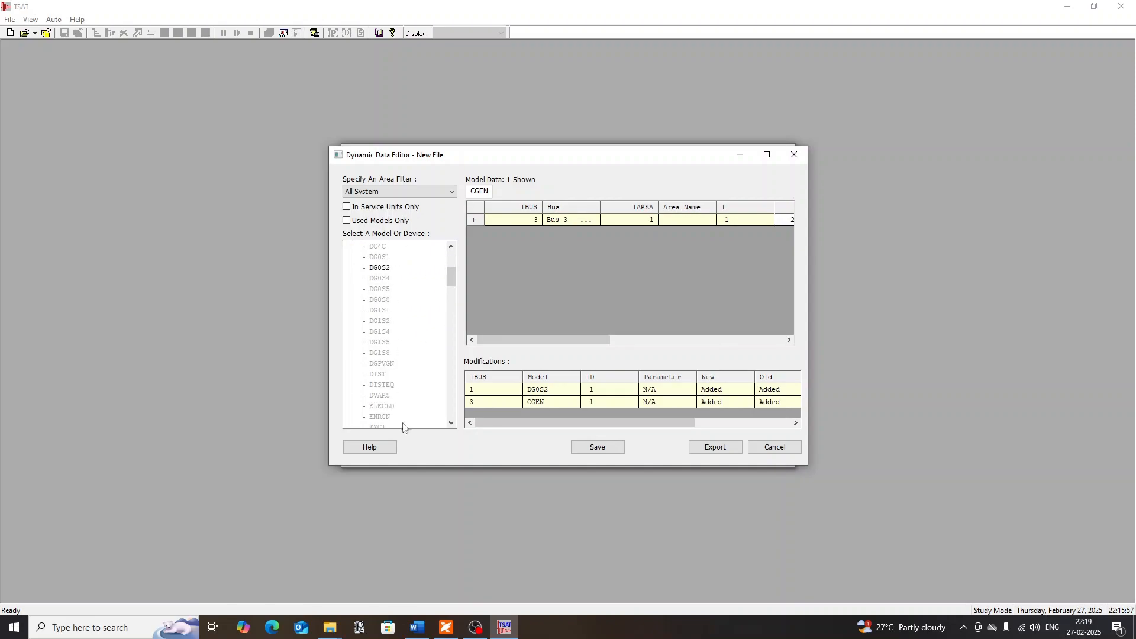
scroll(401, 345, down, 3)
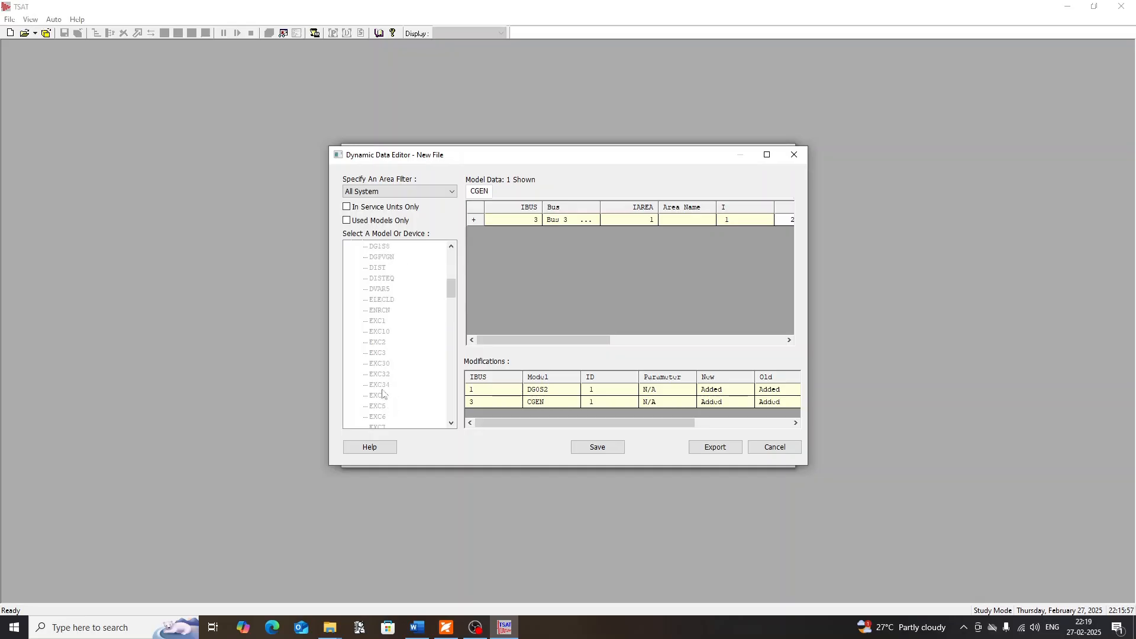
scroll(386, 319, down, 3)
scroll(409, 361, up, 10)
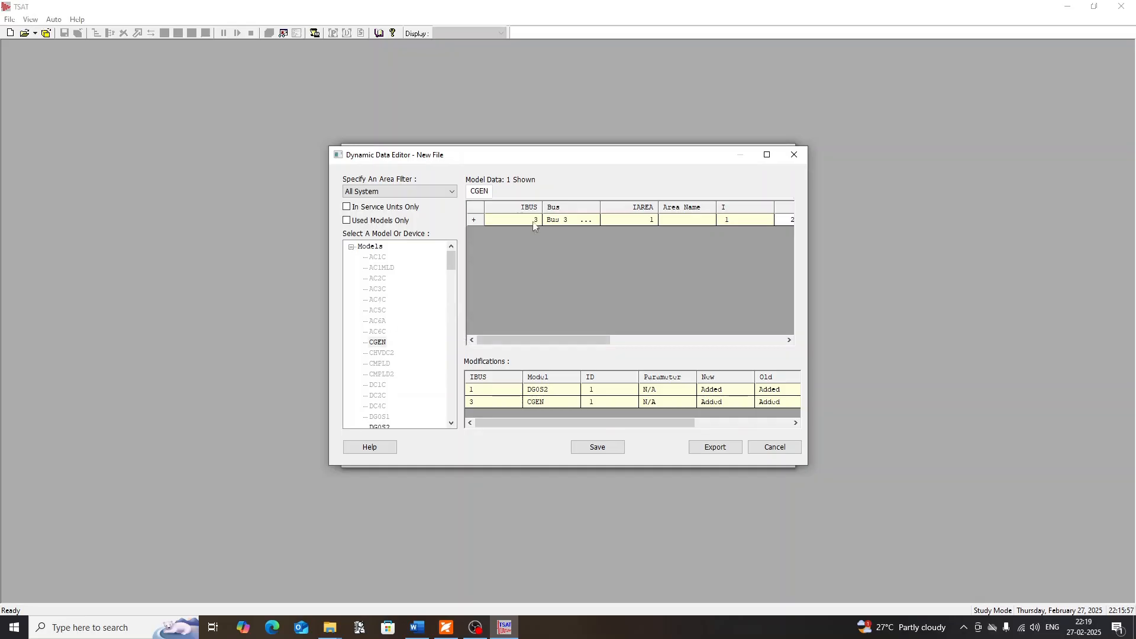
Save the dynamic data file as SMIB_dyn in the Lab Manual revision folder
click(588, 448)
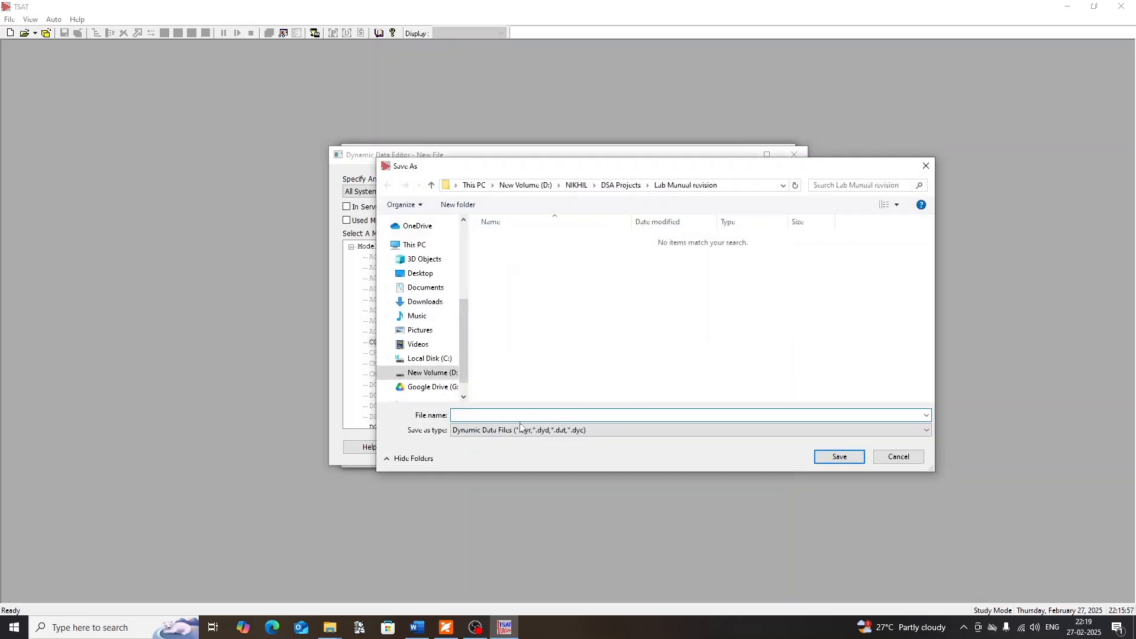
text(SMI)
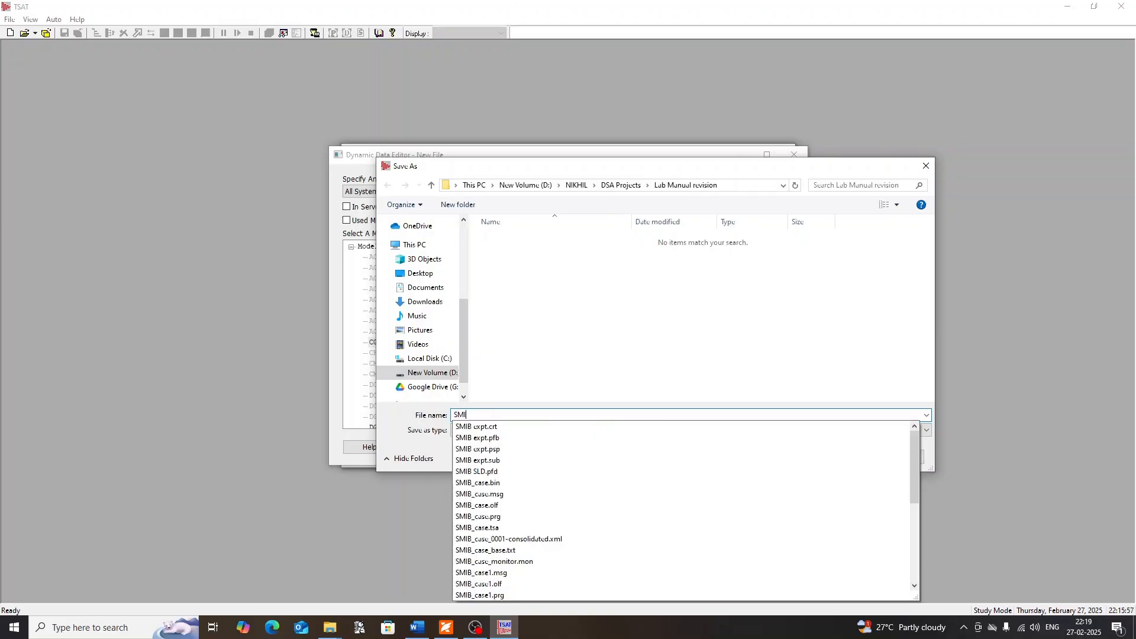
text(B_)
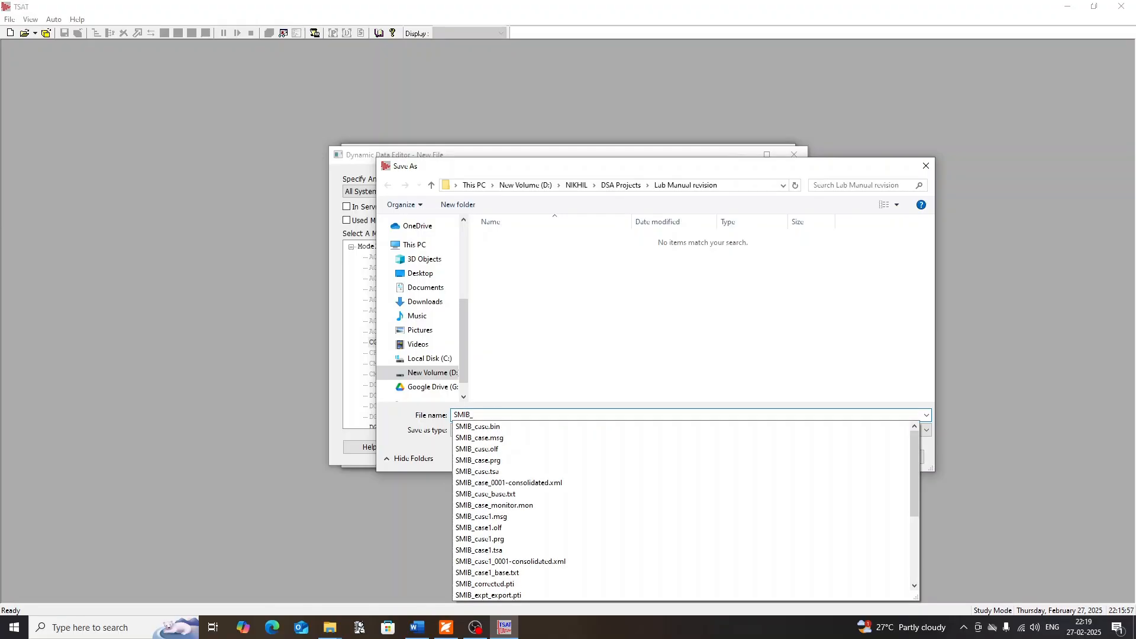
text(dyn)
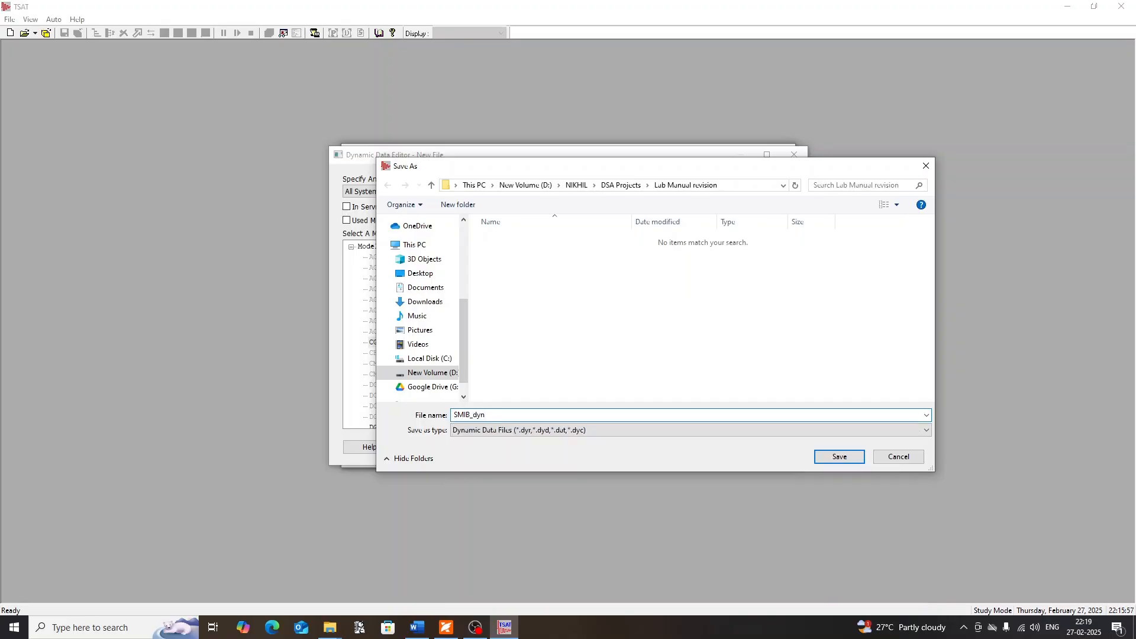
key(Return)
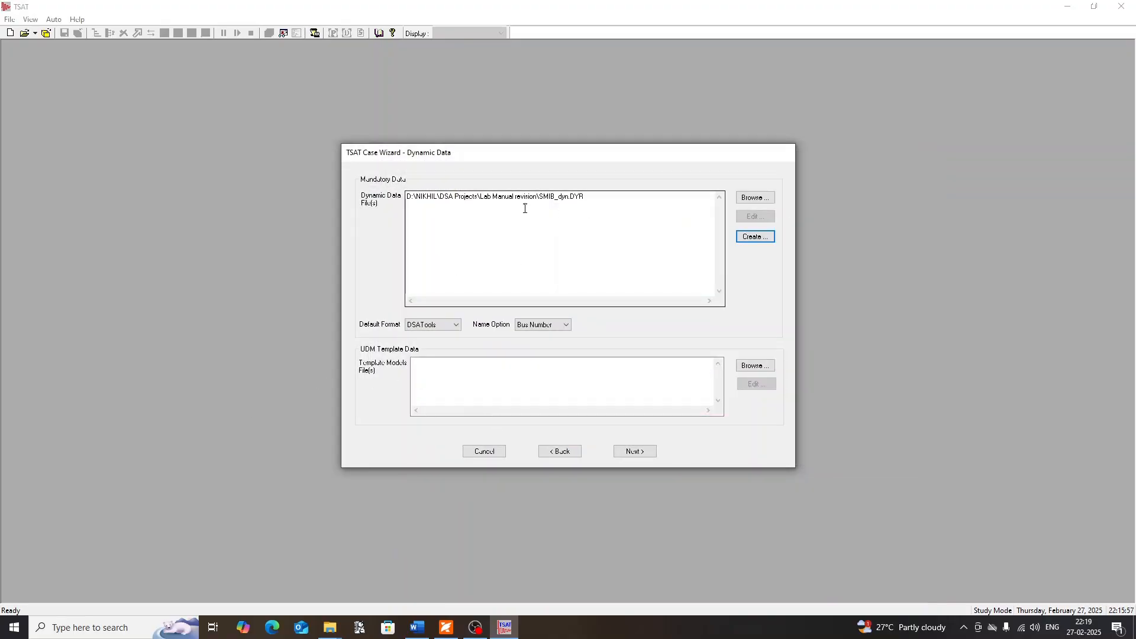
Accept the SMIB_dyn.DYR dynamic data file, continue to the monitor data stage and start a new monitor data file
click(610, 204)
drag(440, 199, 406, 193)
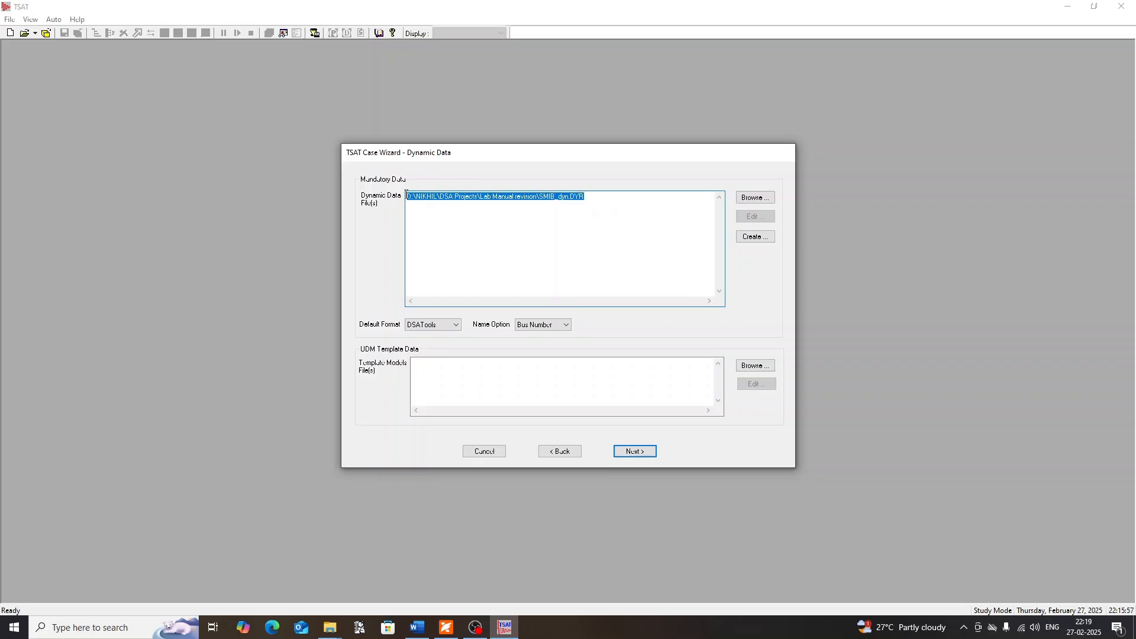
click(596, 204)
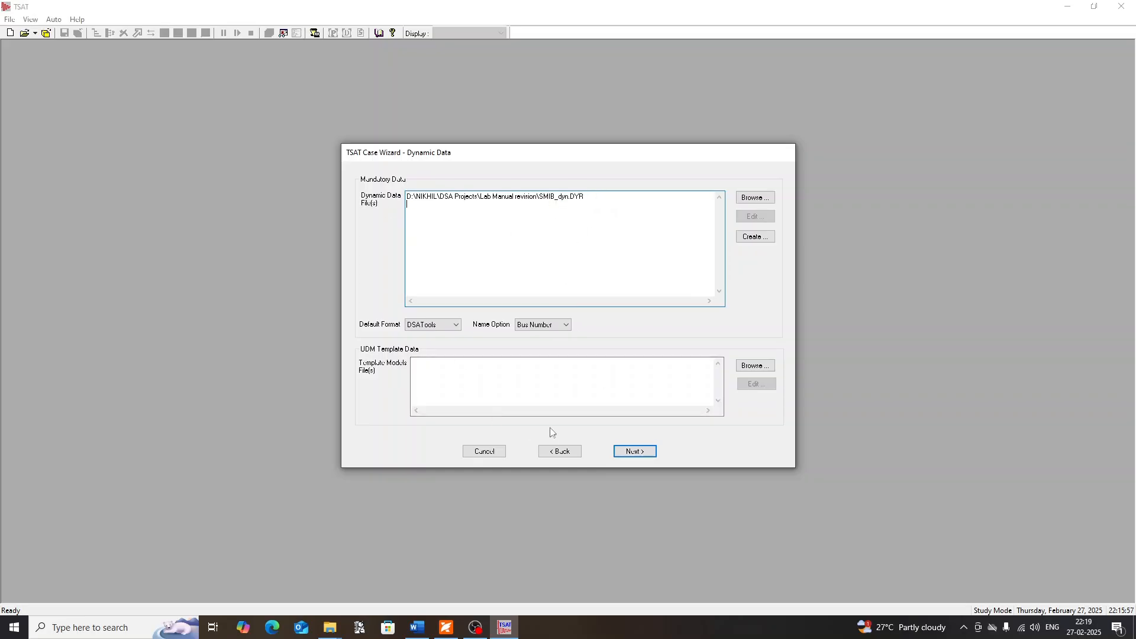
click(630, 450)
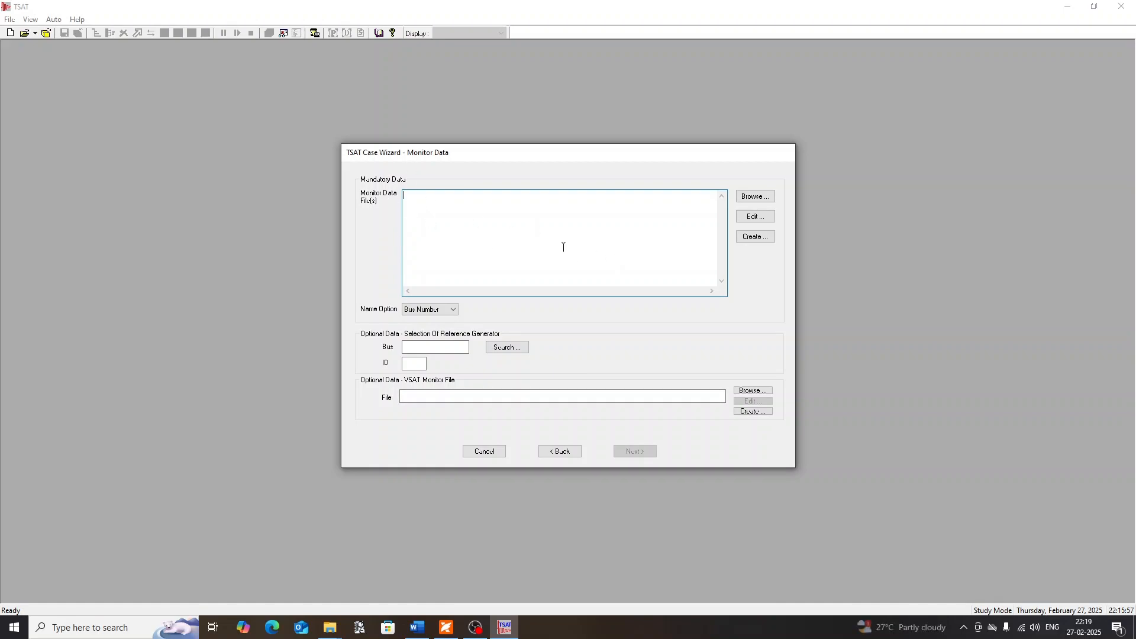
click(757, 237)
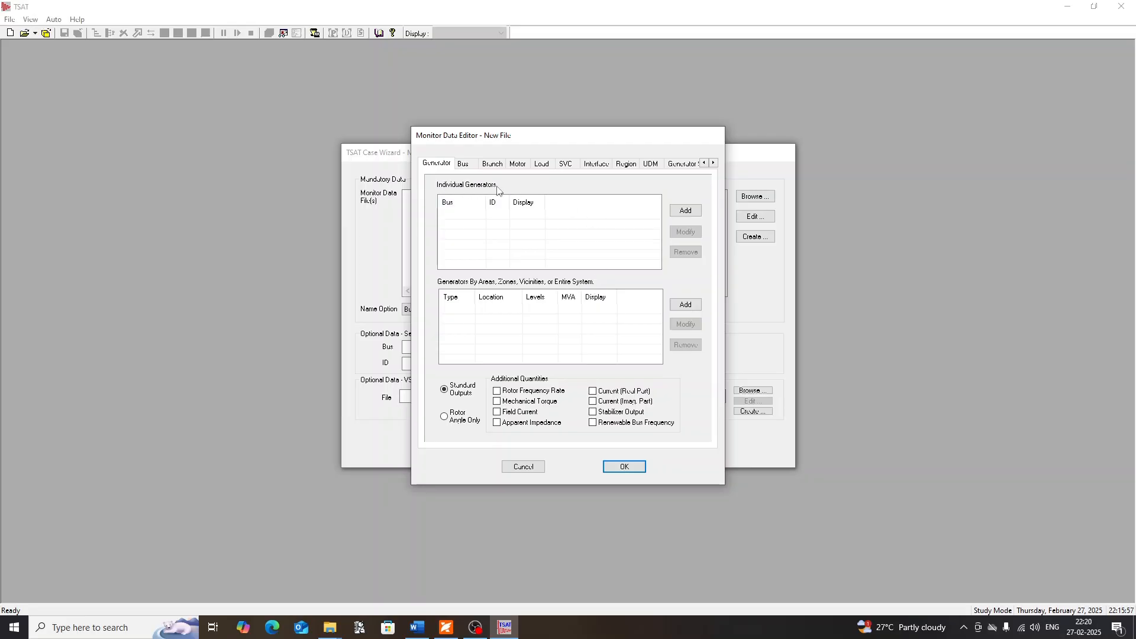
click(682, 213)
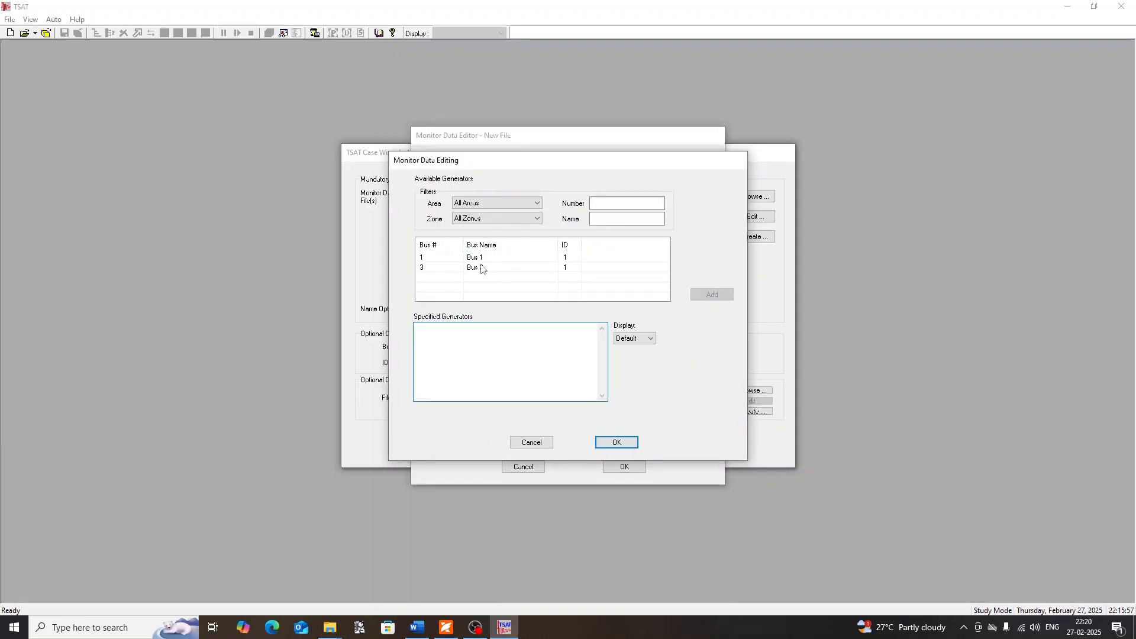
click(524, 259)
click(712, 294)
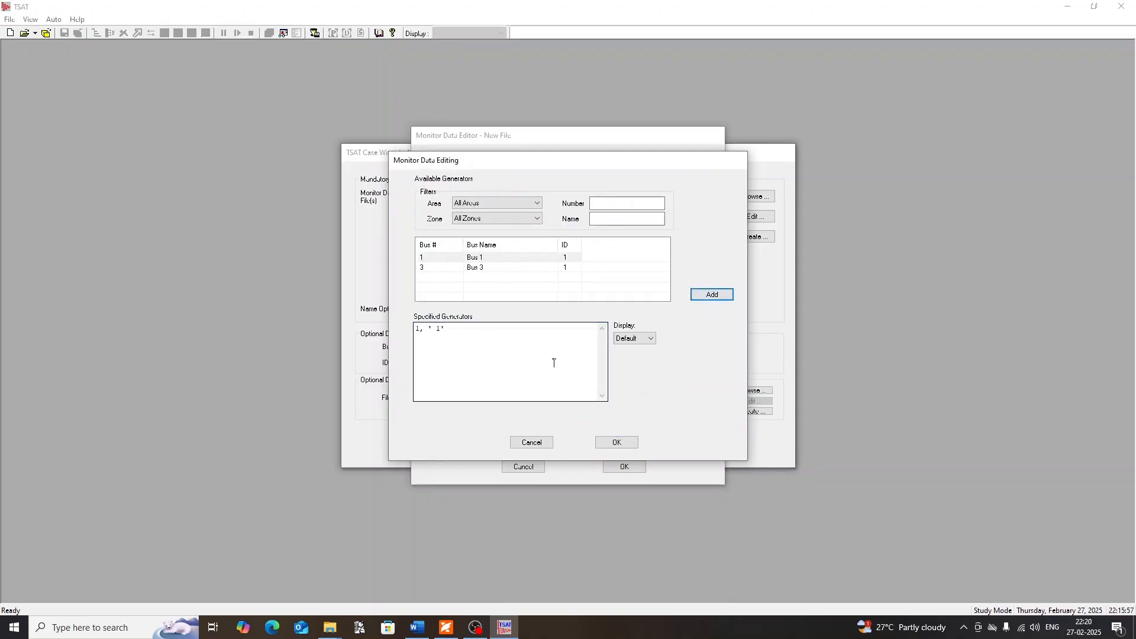
click(533, 443)
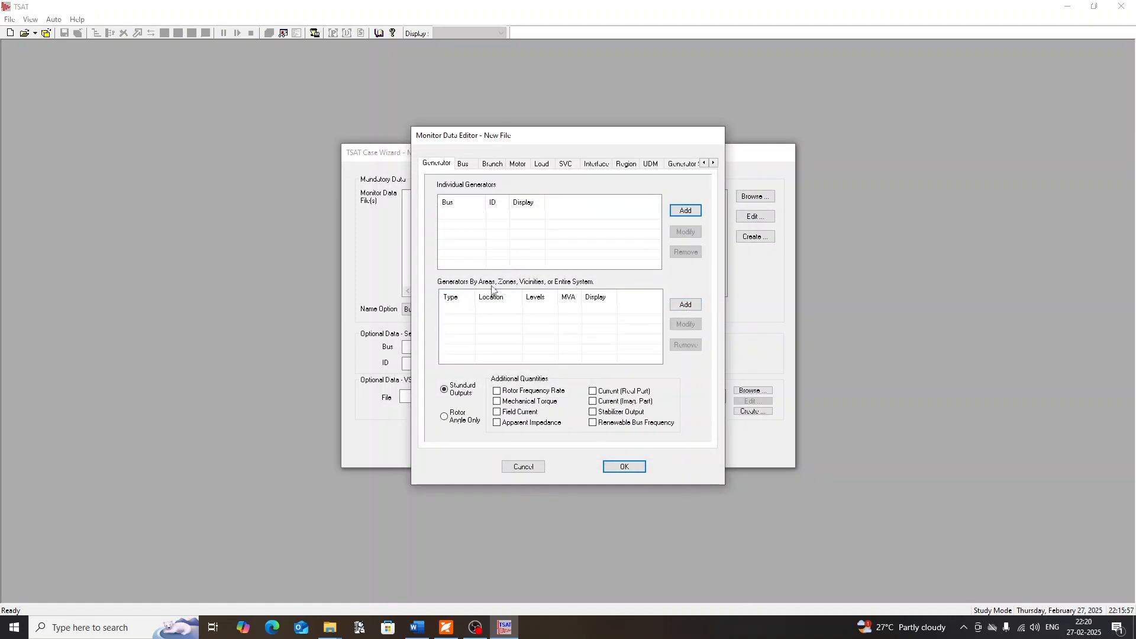
Add the generators of the entire system to the monitored quantities, from 0 MVA with the default display
click(693, 312)
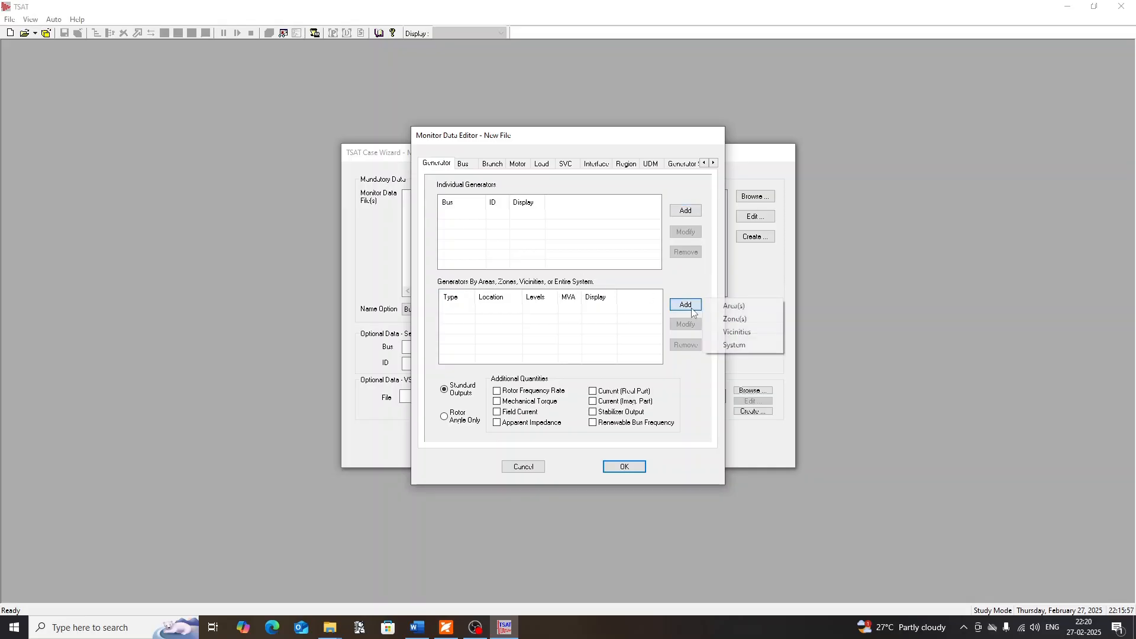
click(720, 350)
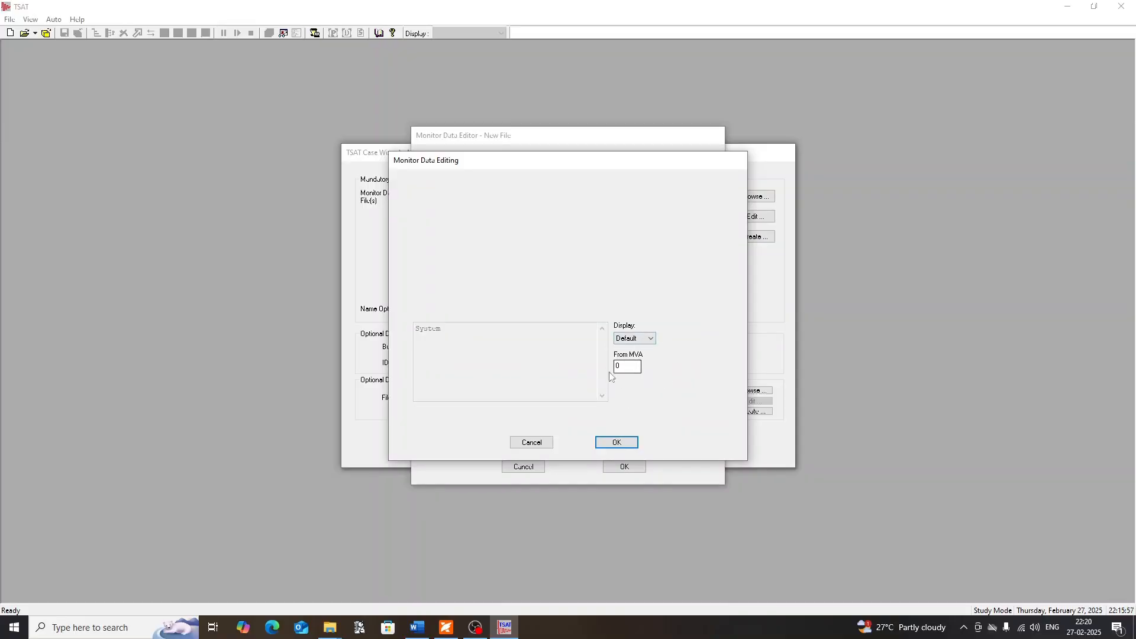
click(615, 441)
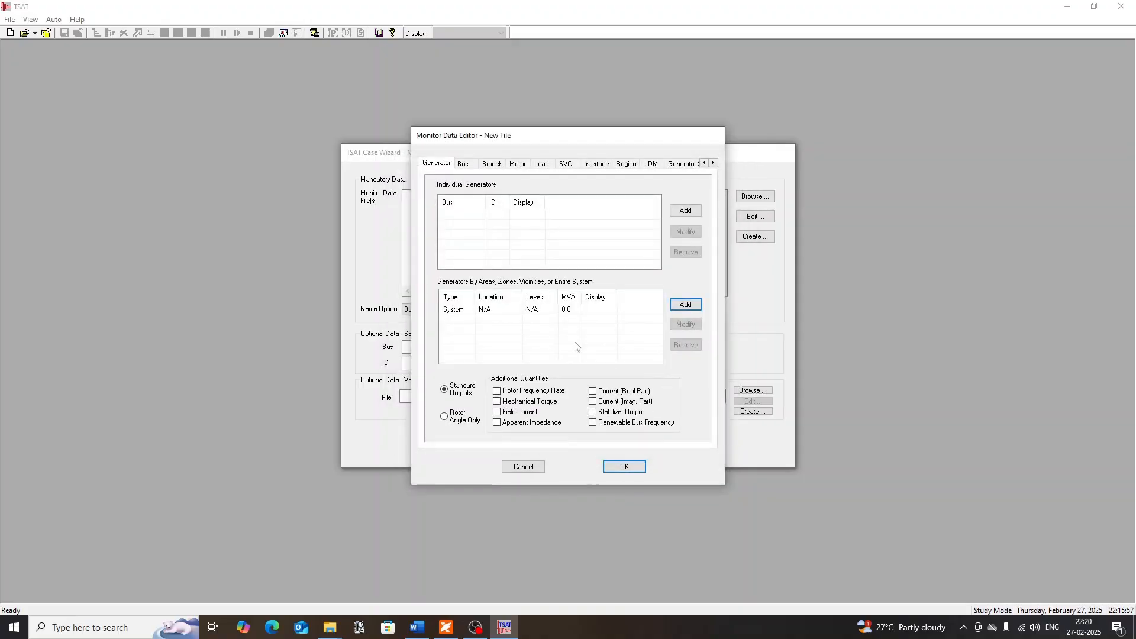
click(460, 311)
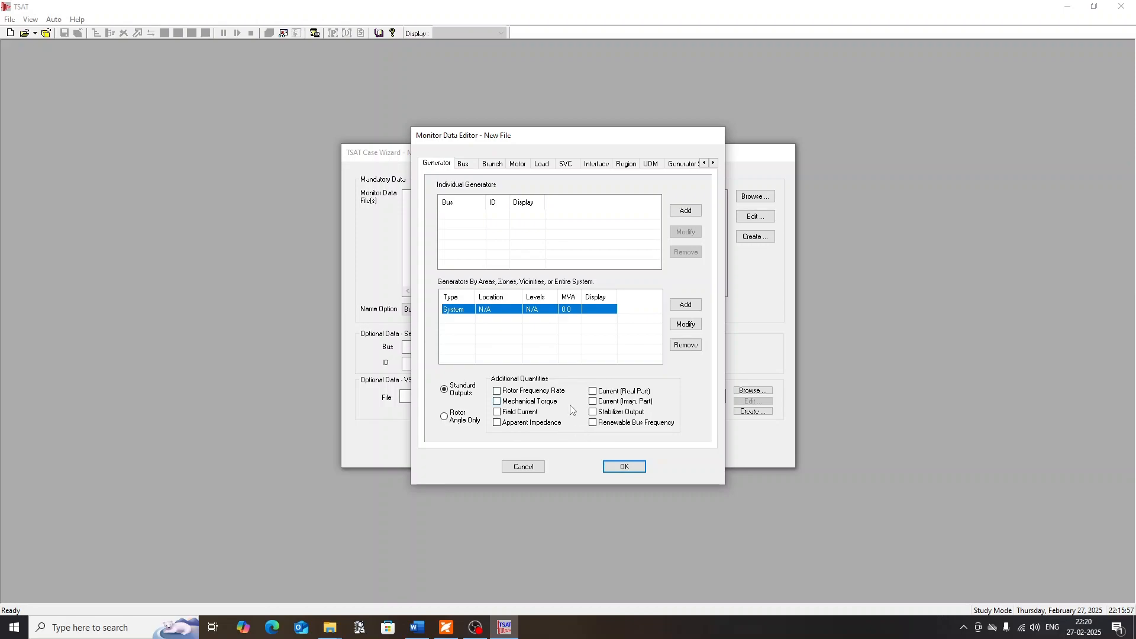
Add the buses of the entire system to the monitored quantities, from 0 to 999 kV with the default display
click(463, 165)
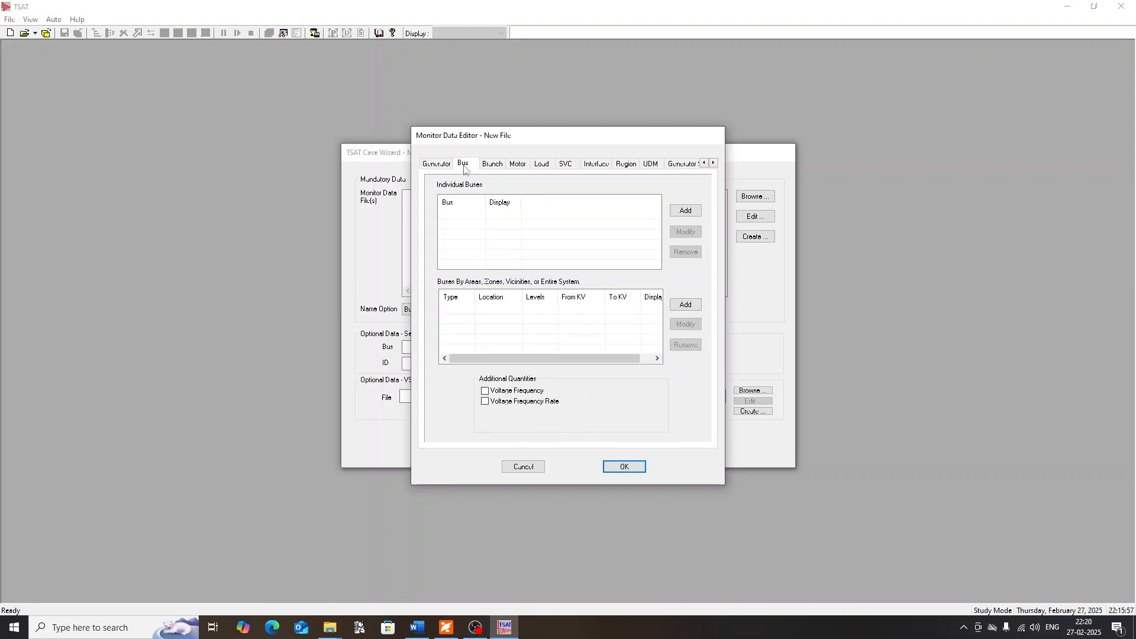
click(685, 304)
click(725, 347)
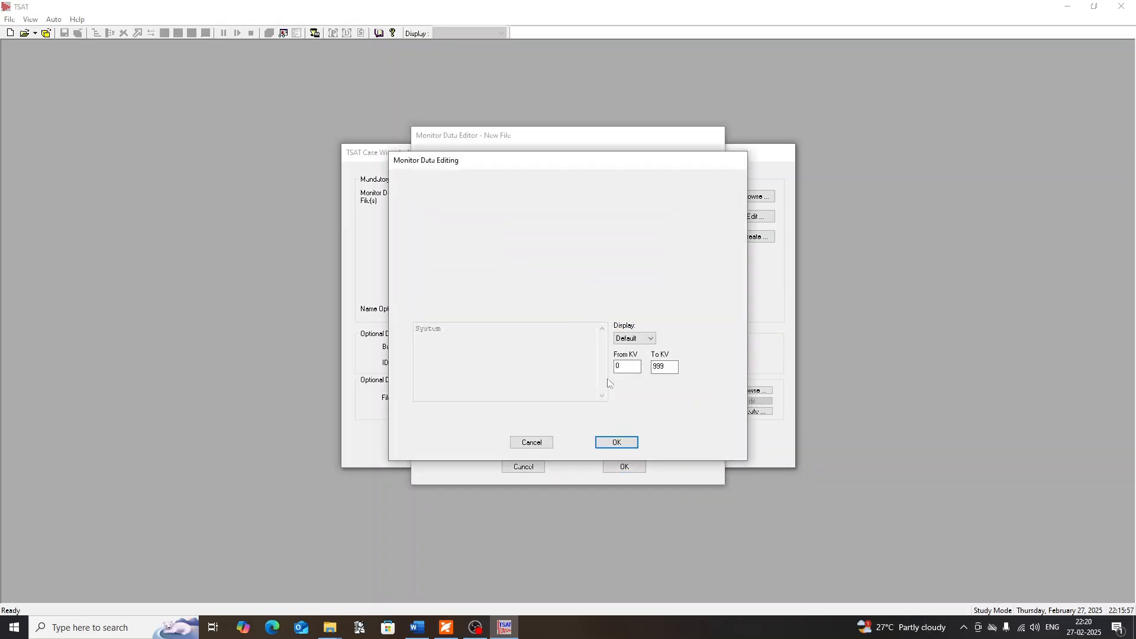
drag(630, 368, 671, 367)
click(624, 367)
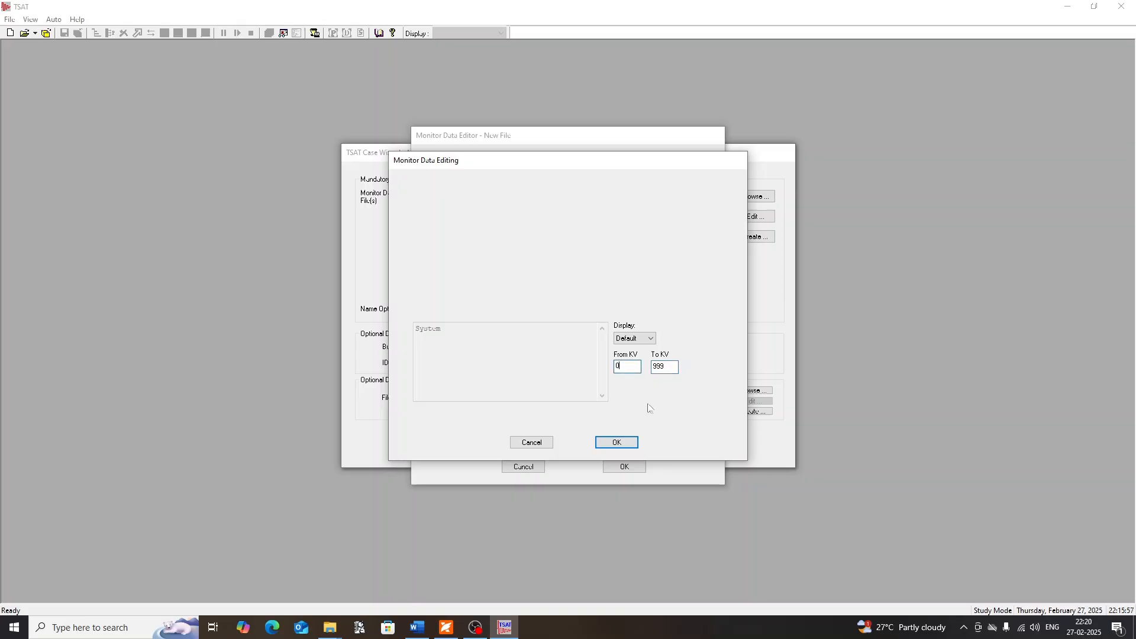
click(616, 448)
Add the branches of the entire system to the monitored quantities, from 0 to 999 kV
click(495, 165)
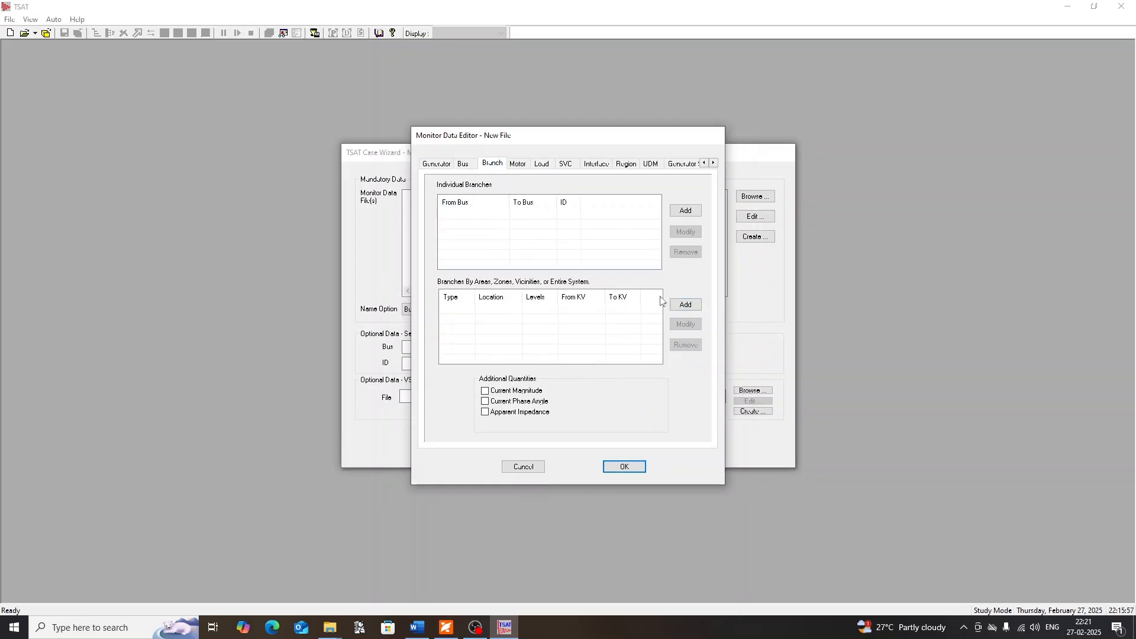
click(684, 304)
click(730, 349)
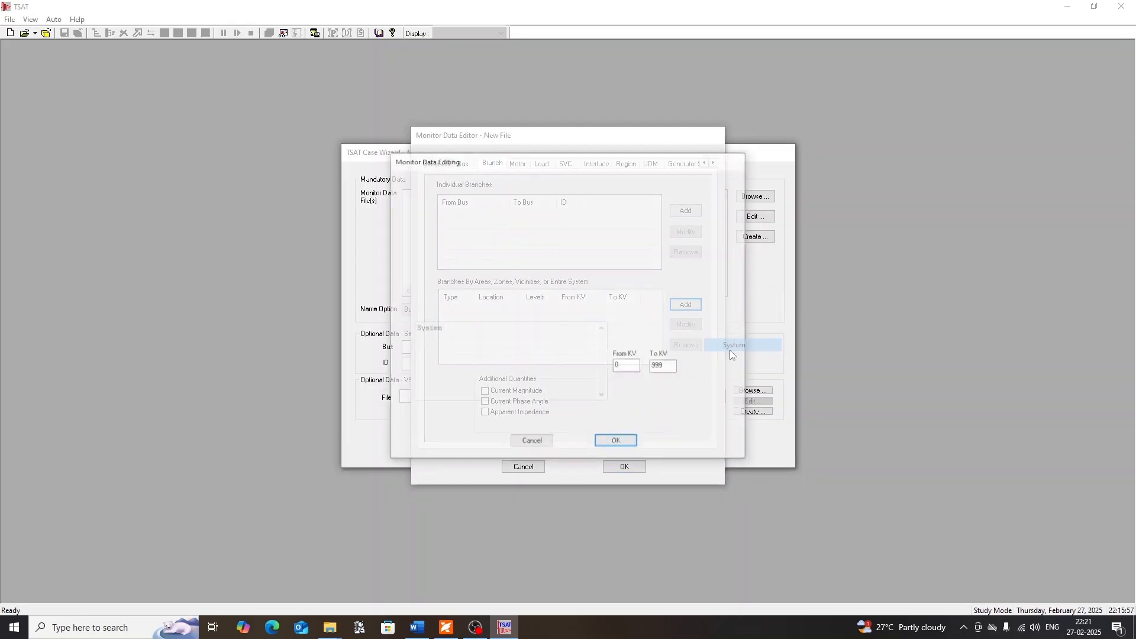
click(616, 441)
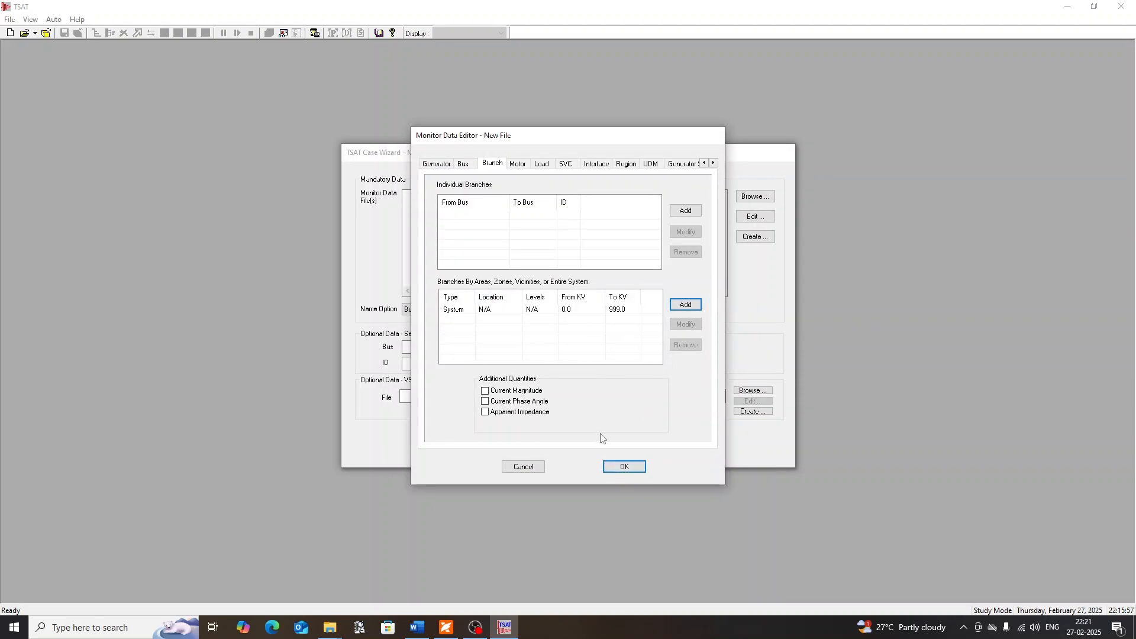
Accept the monitored quantities, save them as the monitor data file SMIB_monitor and continue to the contingency data stage
click(623, 467)
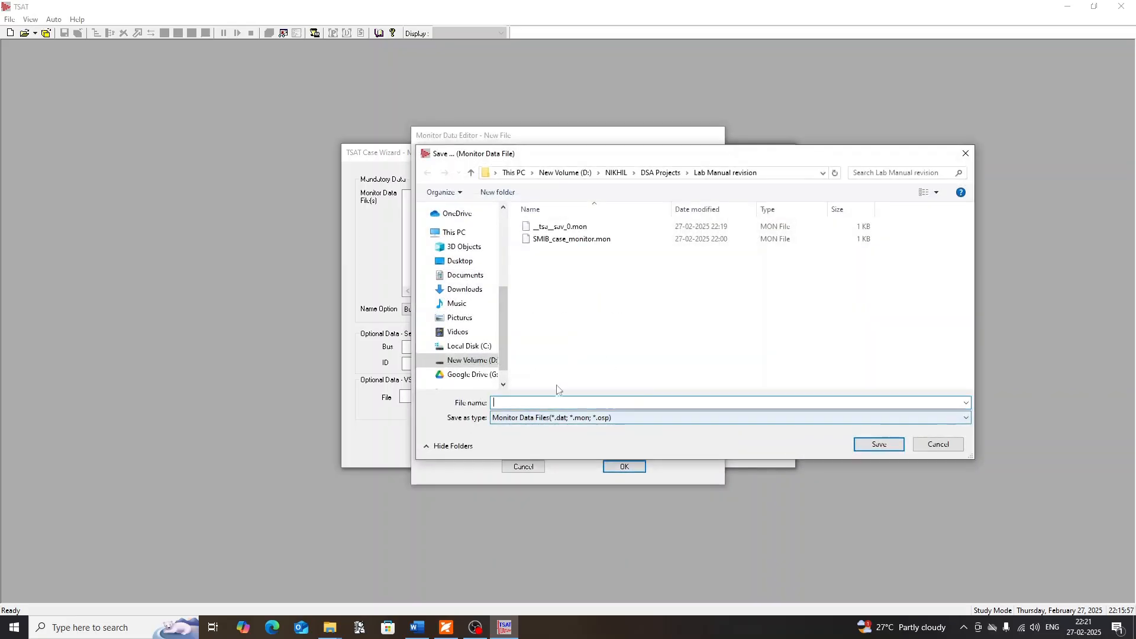
text(SMI)
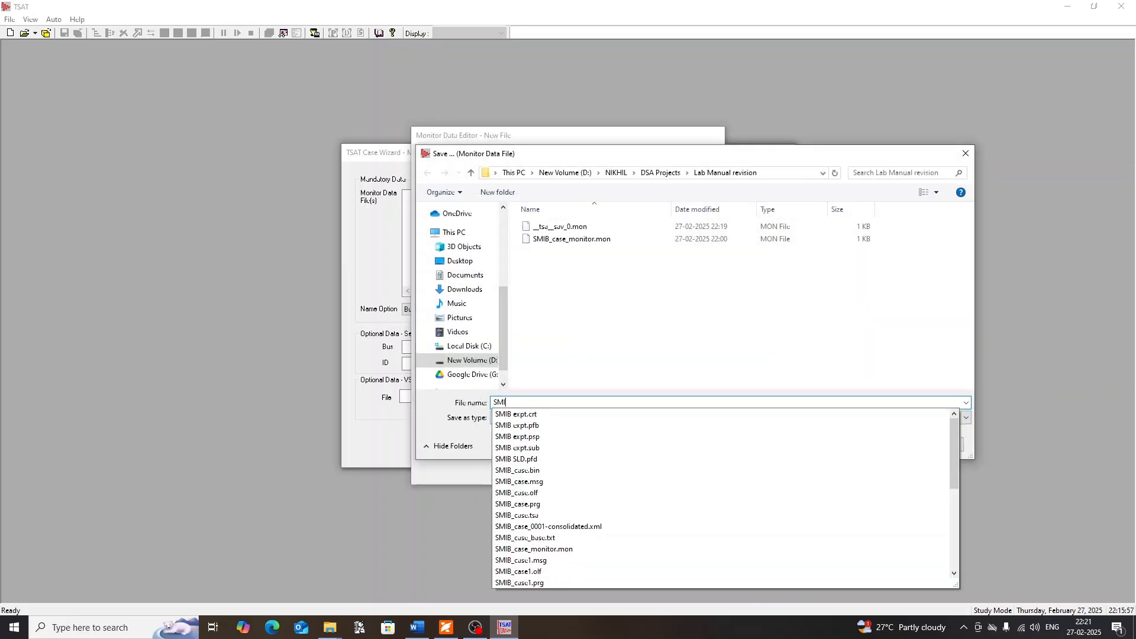
text(B_moni)
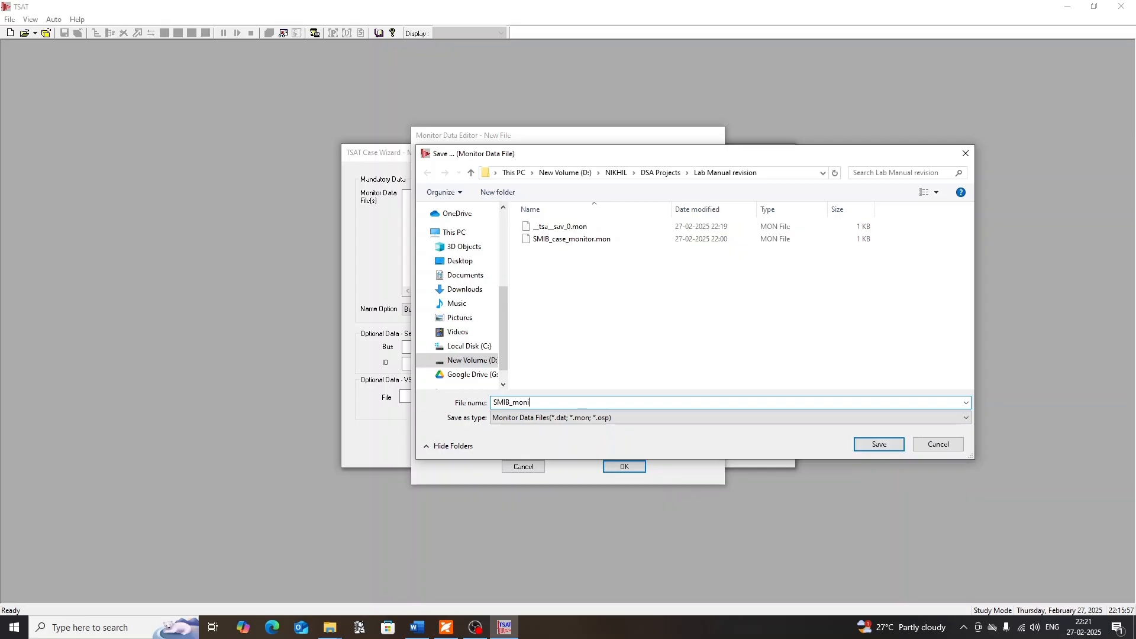
text(tor)
key(Return)
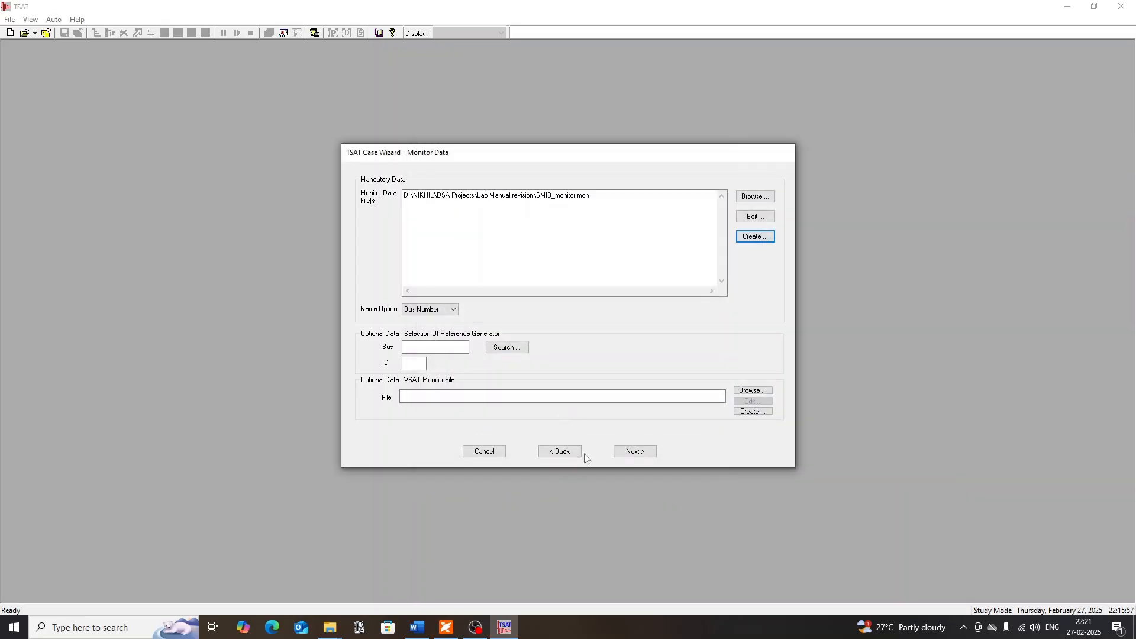
click(645, 451)
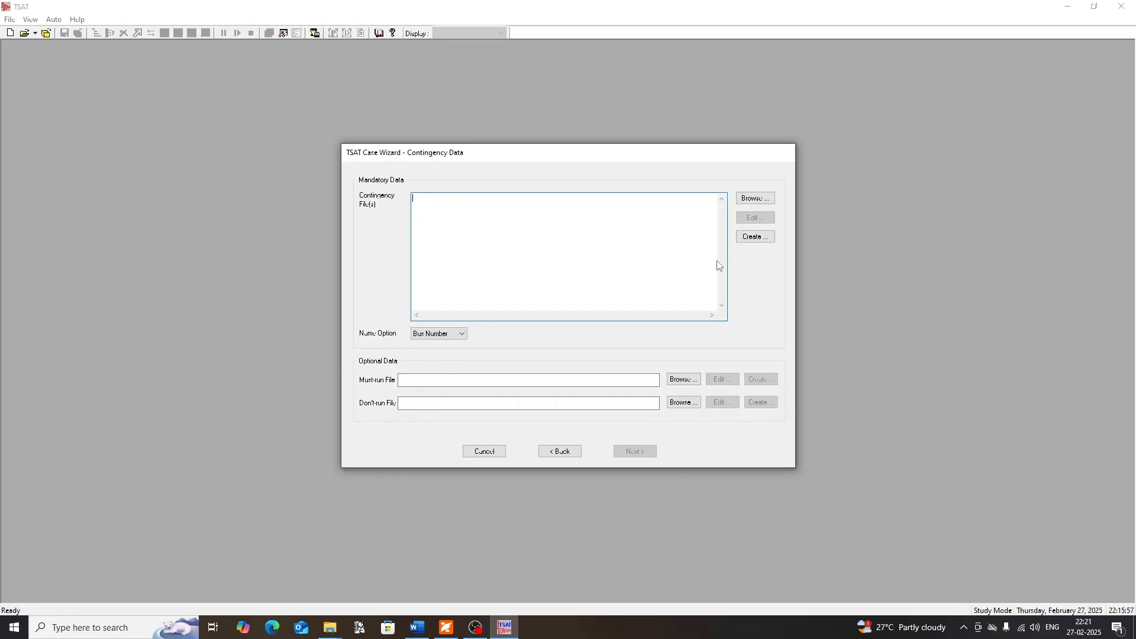
Start a new contingency file with the option to create a Nofault contingency and select that contingency
click(759, 236)
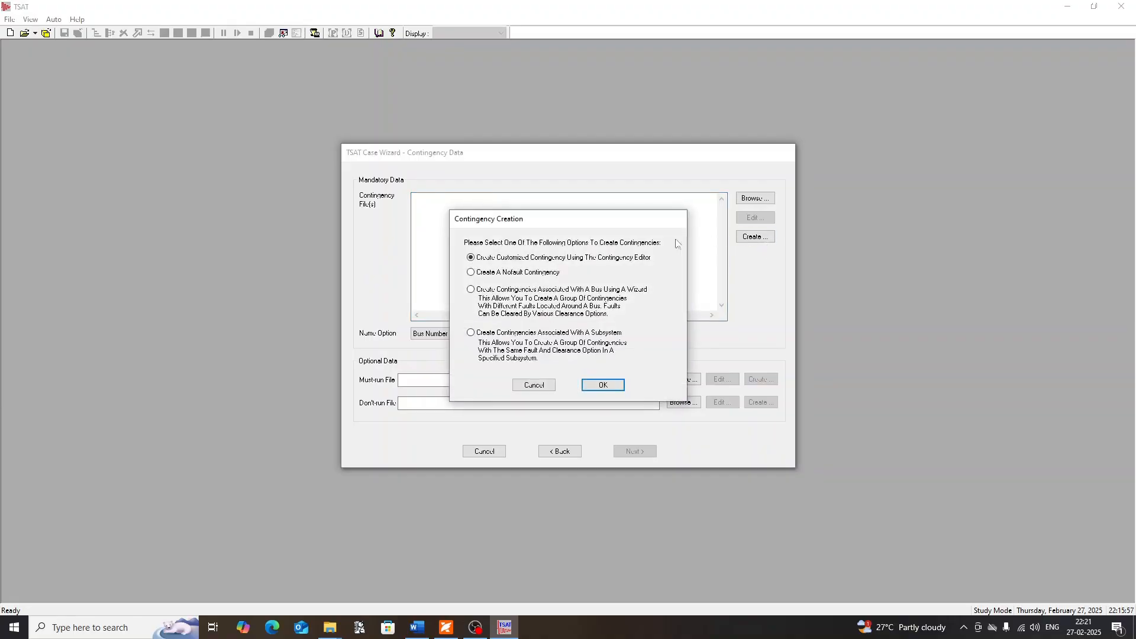
click(472, 275)
click(603, 385)
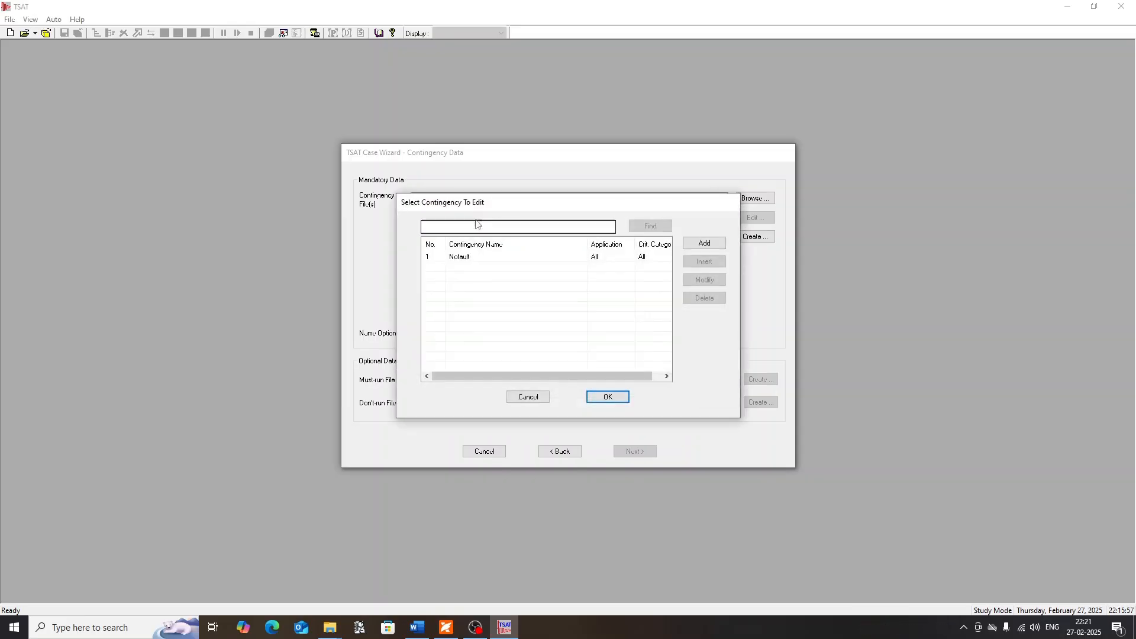
click(497, 264)
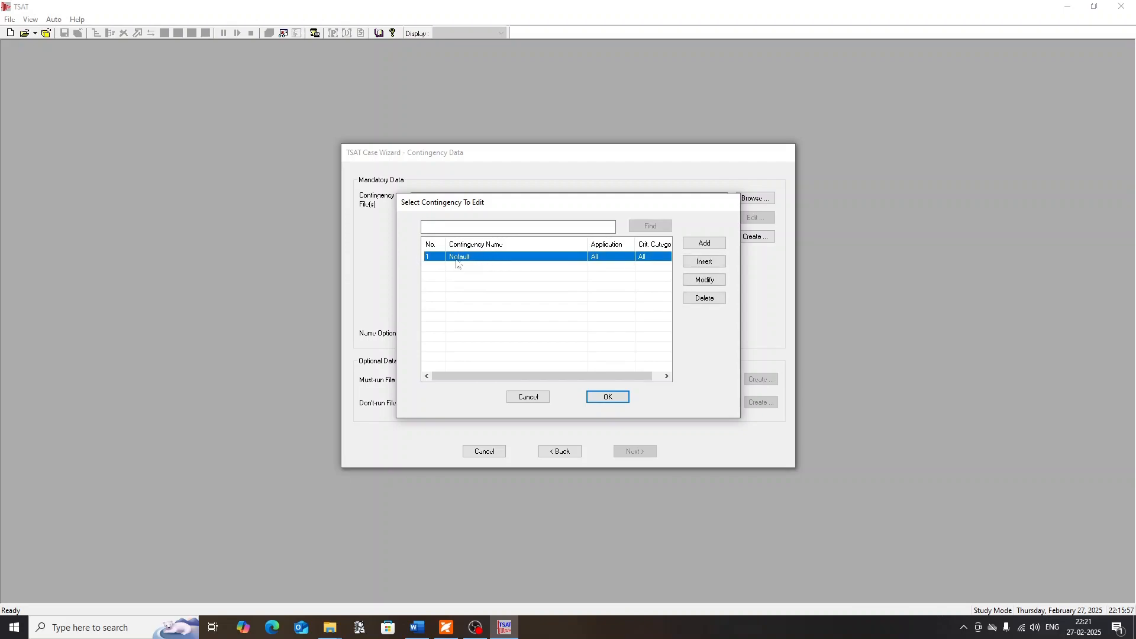
Accept the contingency list, save it as the switching data file SMIB_nofault and continue to the criteria data stage
click(608, 396)
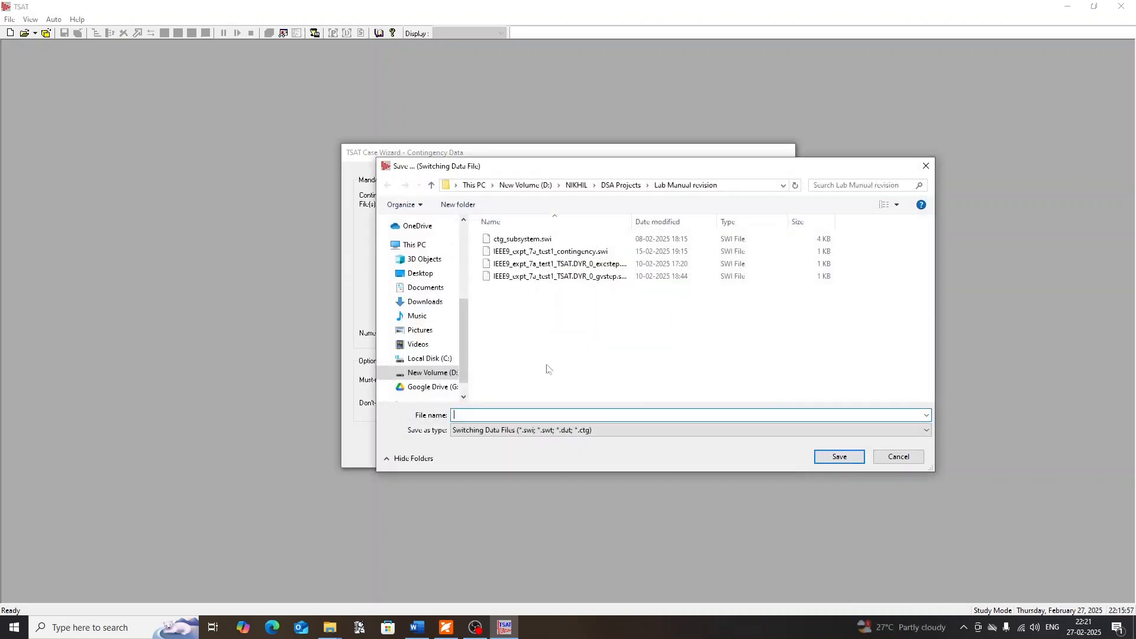
text(SMIB)
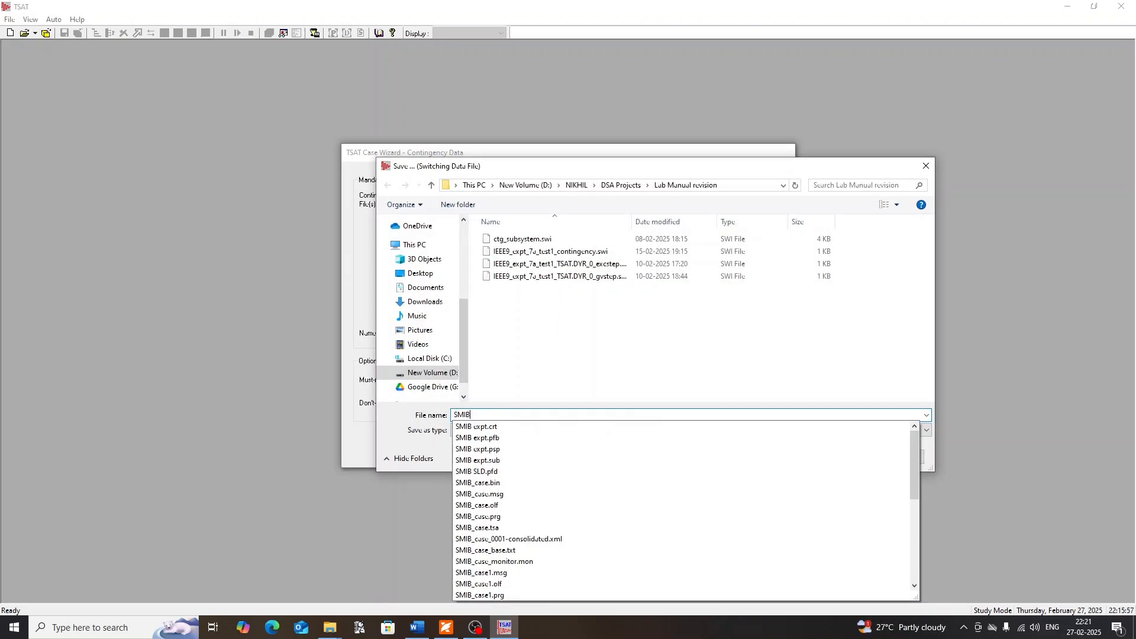
text(_nofault)
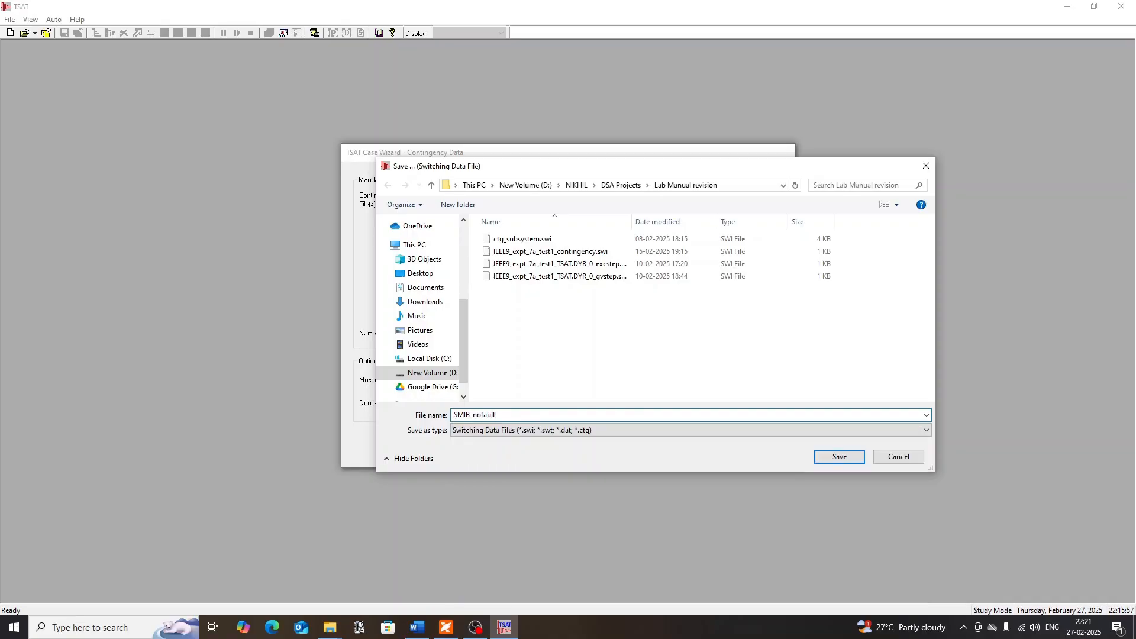
key(Return)
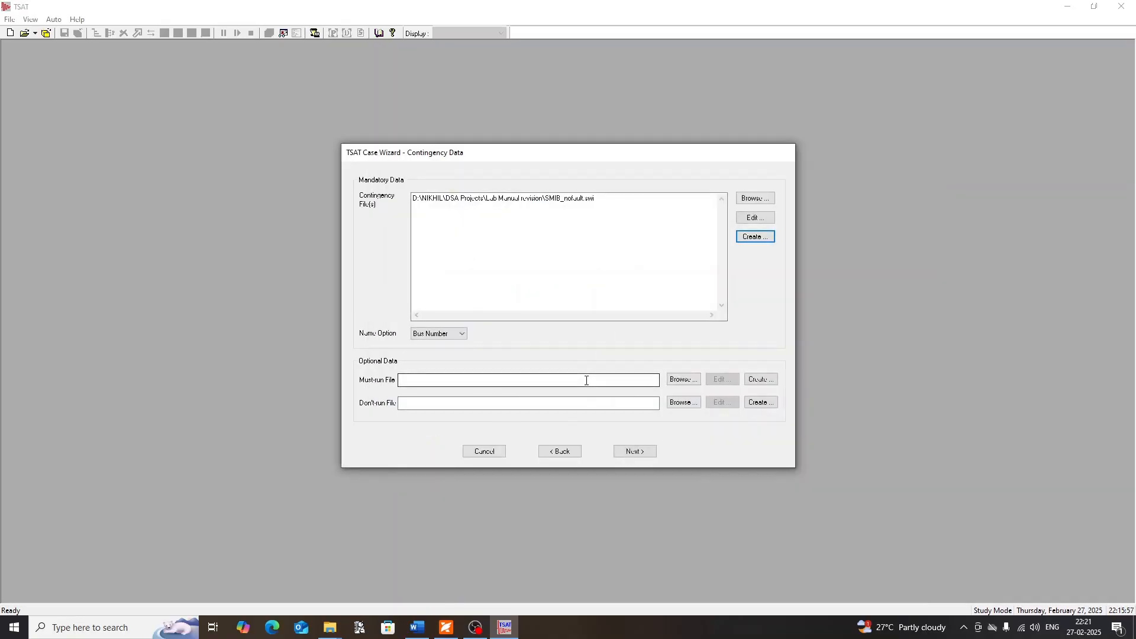
click(635, 452)
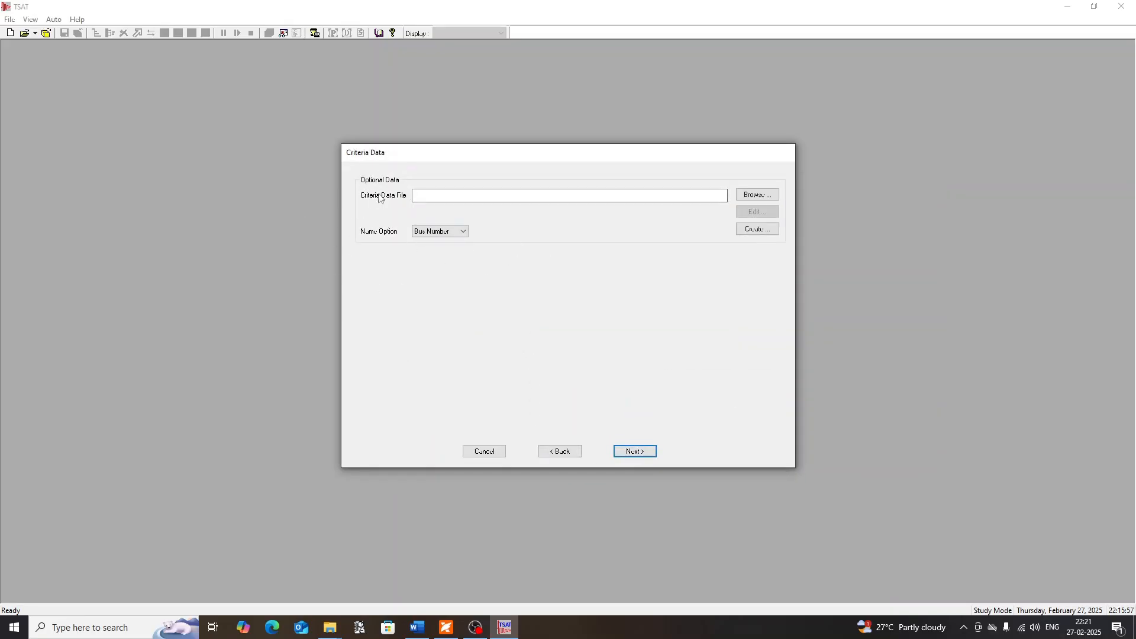
Skip the criteria data and the remaining optional data stages without entering anything, up to the scenario descriptions
click(634, 451)
click(633, 450)
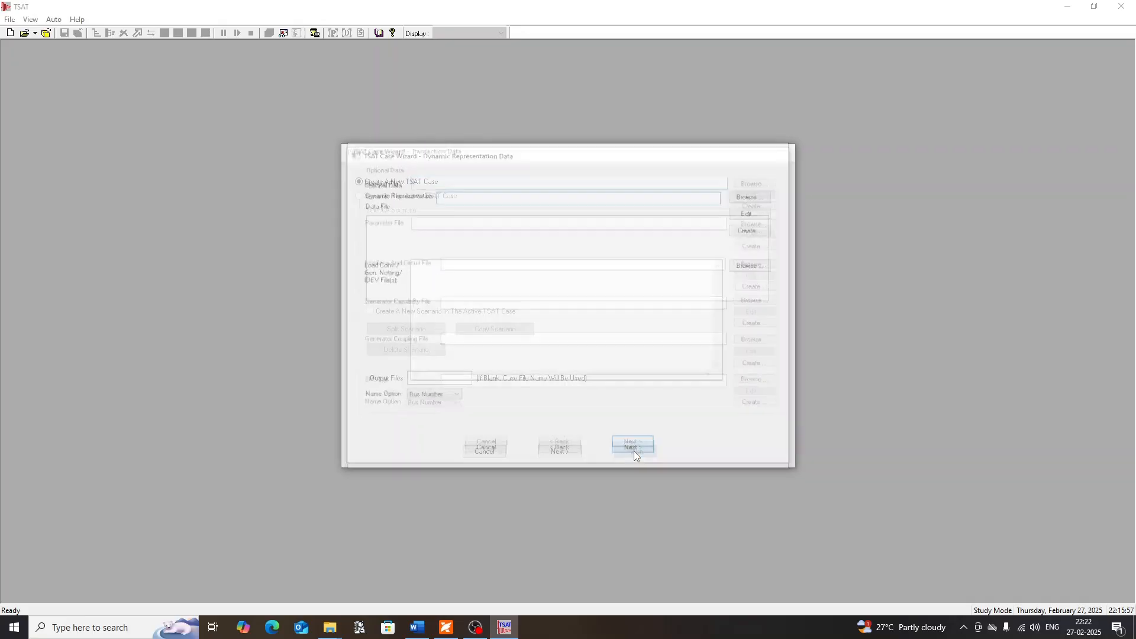
click(634, 450)
click(634, 449)
click(634, 448)
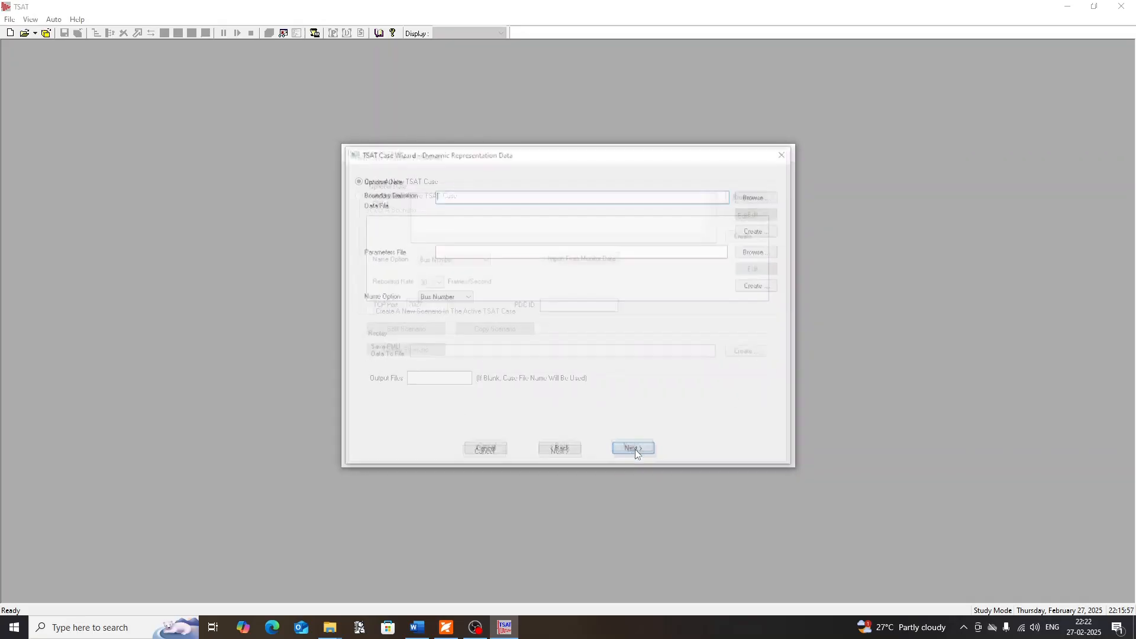
click(635, 451)
click(635, 452)
Accept Base Scenario as the scenario title, leave the author and description blank and complete the scenario descriptions stage
click(459, 204)
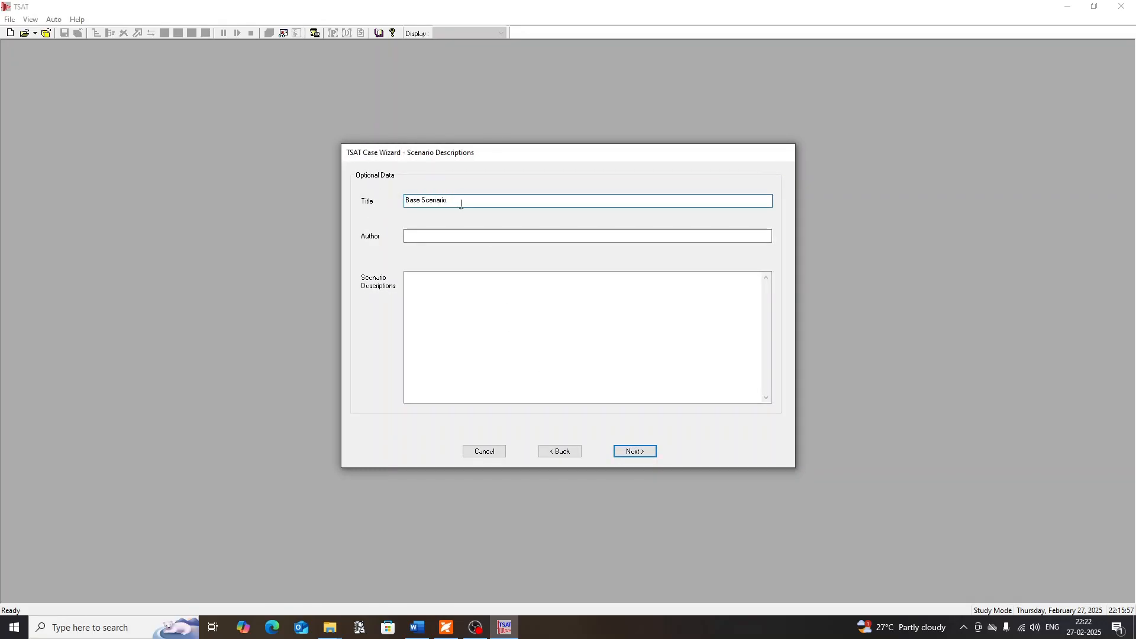
drag(467, 199, 387, 204)
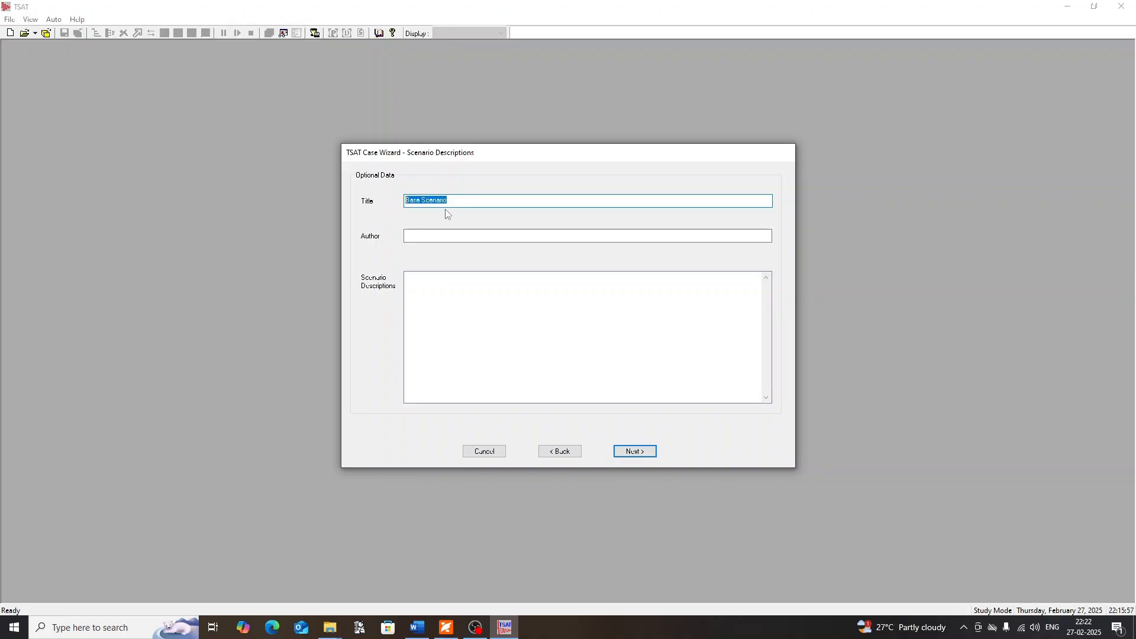
click(468, 204)
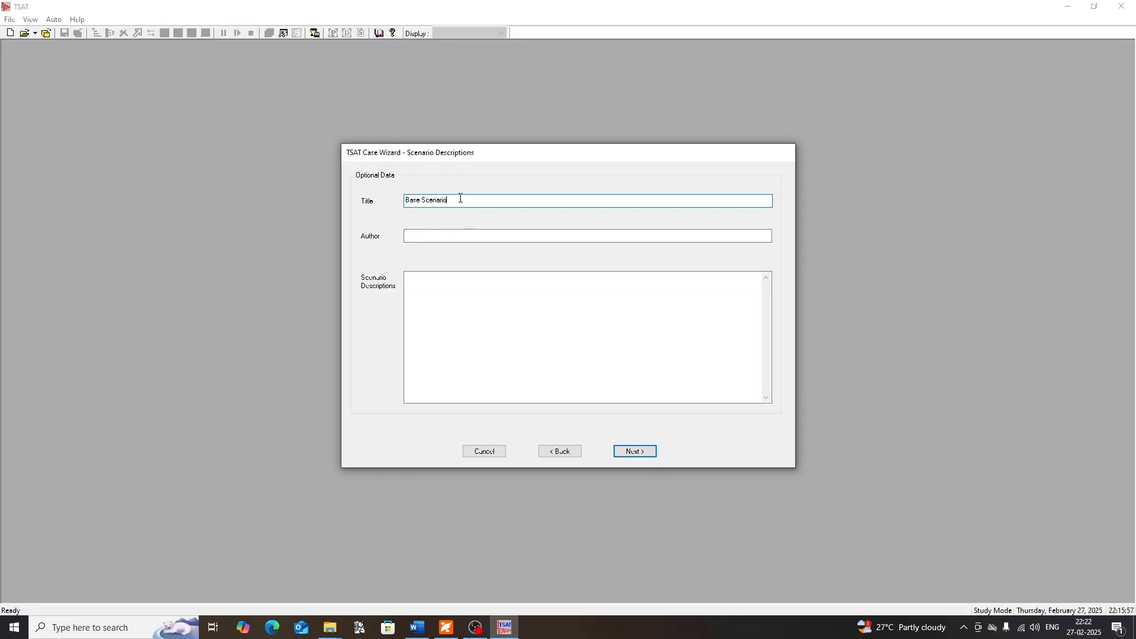
drag(460, 199, 406, 200)
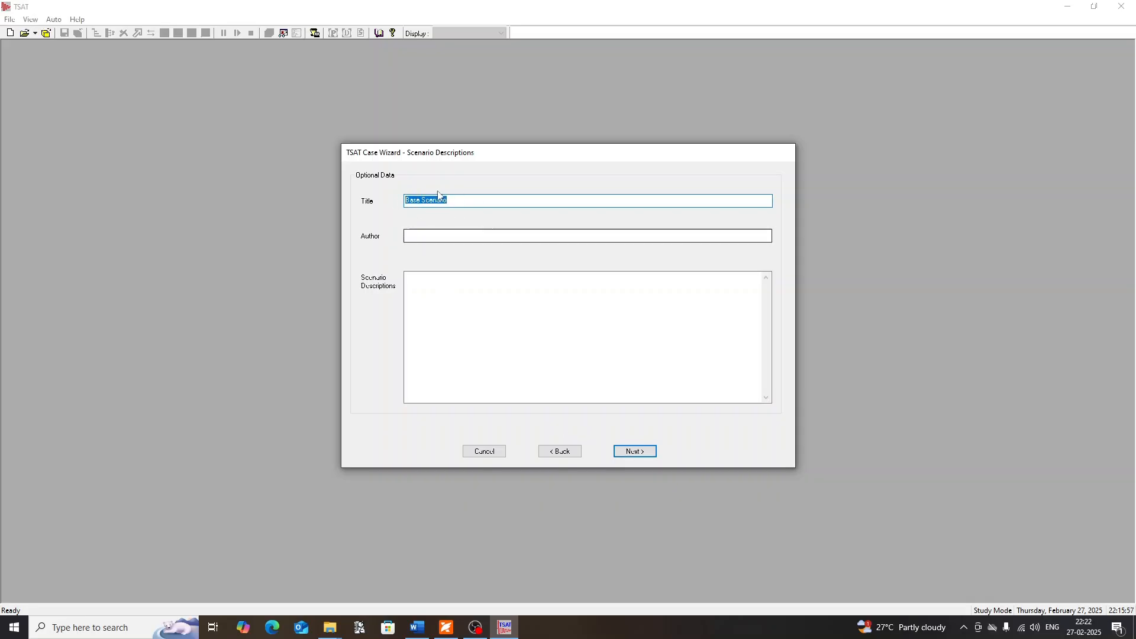
click(638, 451)
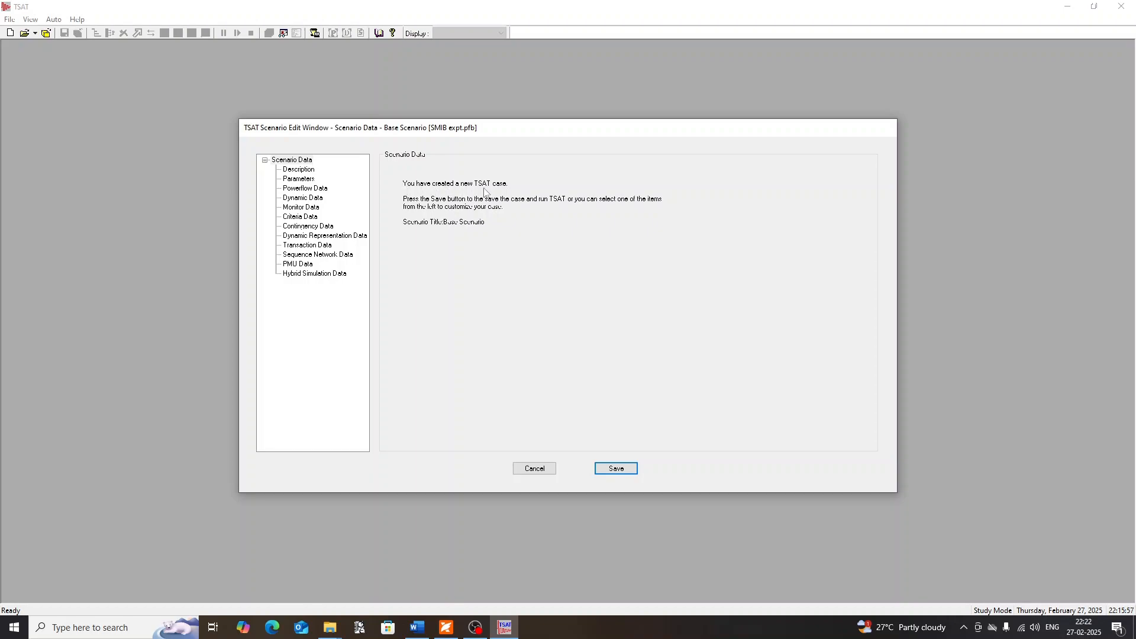
Save the new TSAT case as SMIB_case2 in the Lab Manual revision folder
click(618, 470)
text(SM)
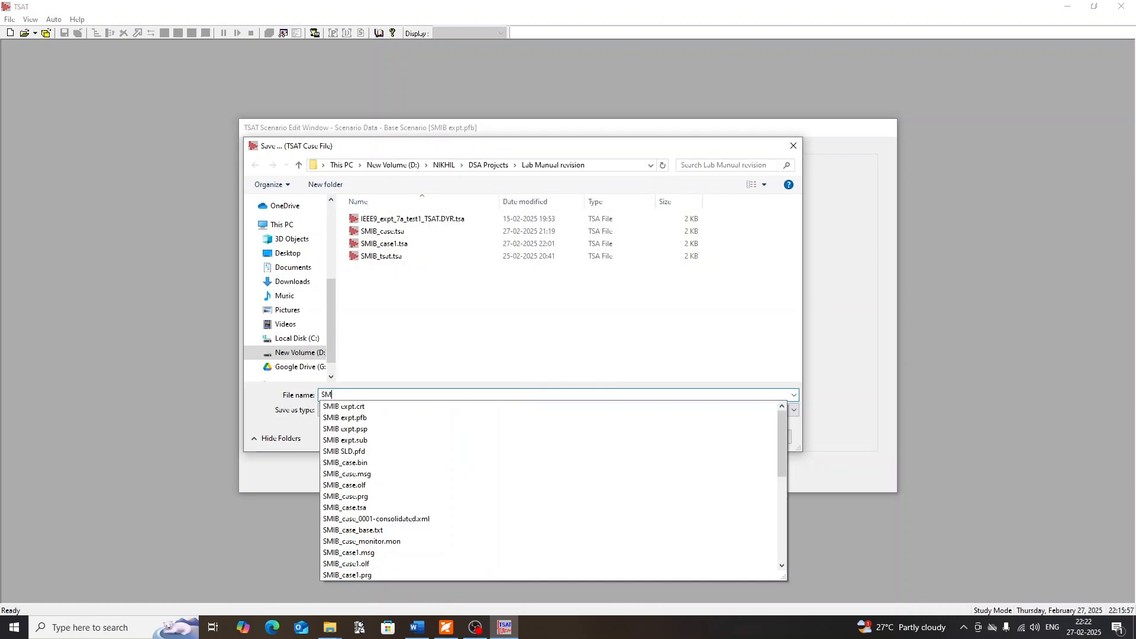
text(IB_case)
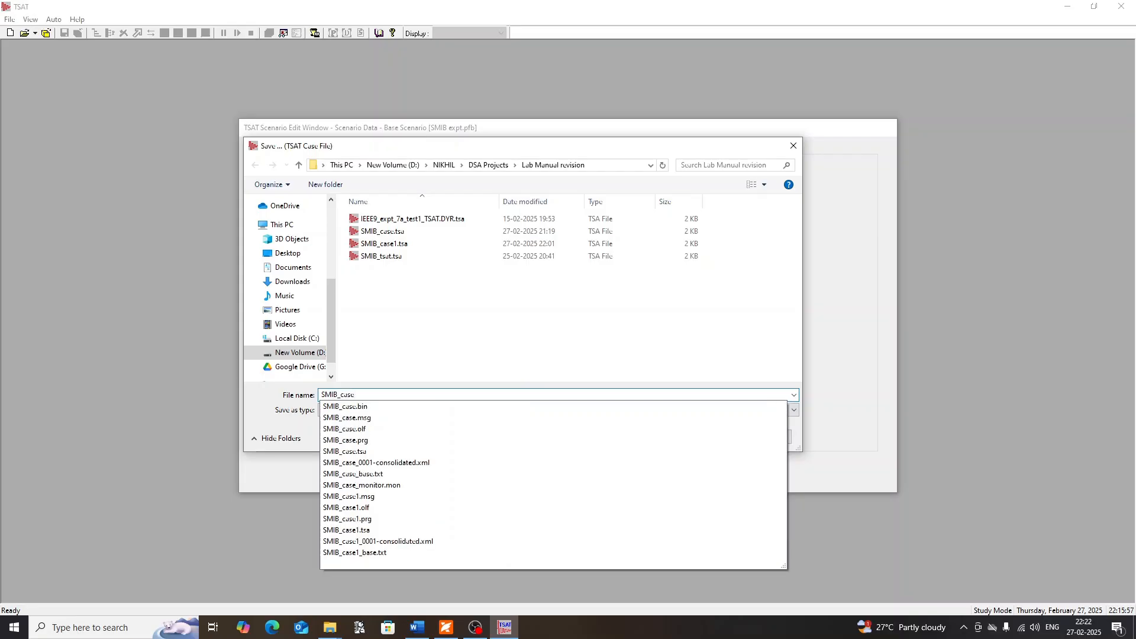
text(2)
key(Return)
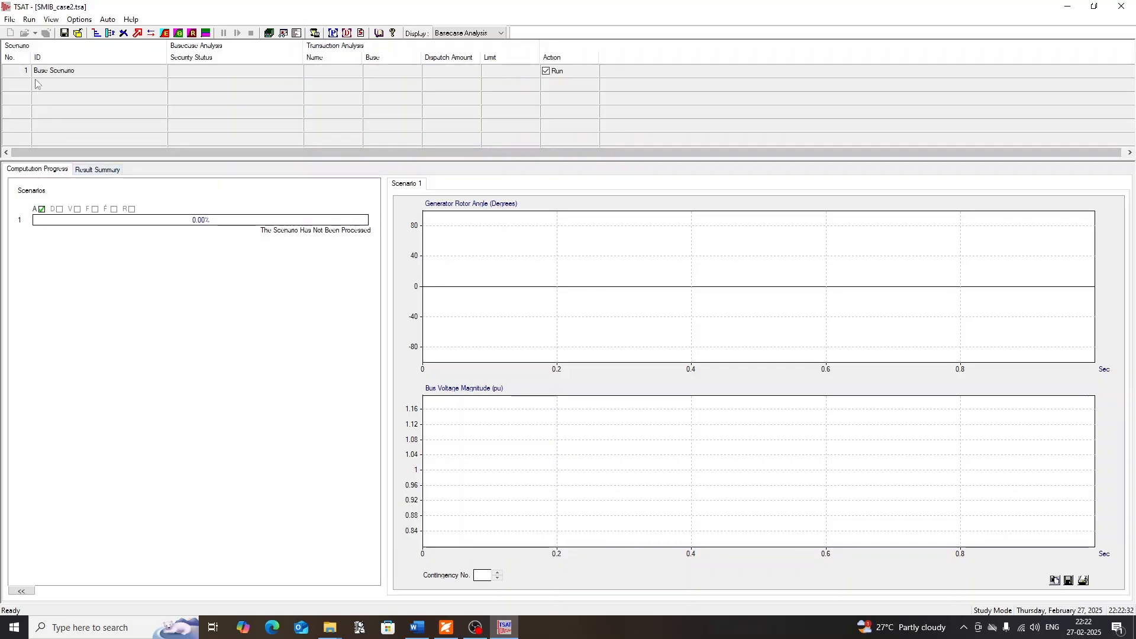
Run the basecase analysis and examine the Nofault contingency's transient stability index and security status in the result summary
click(29, 20)
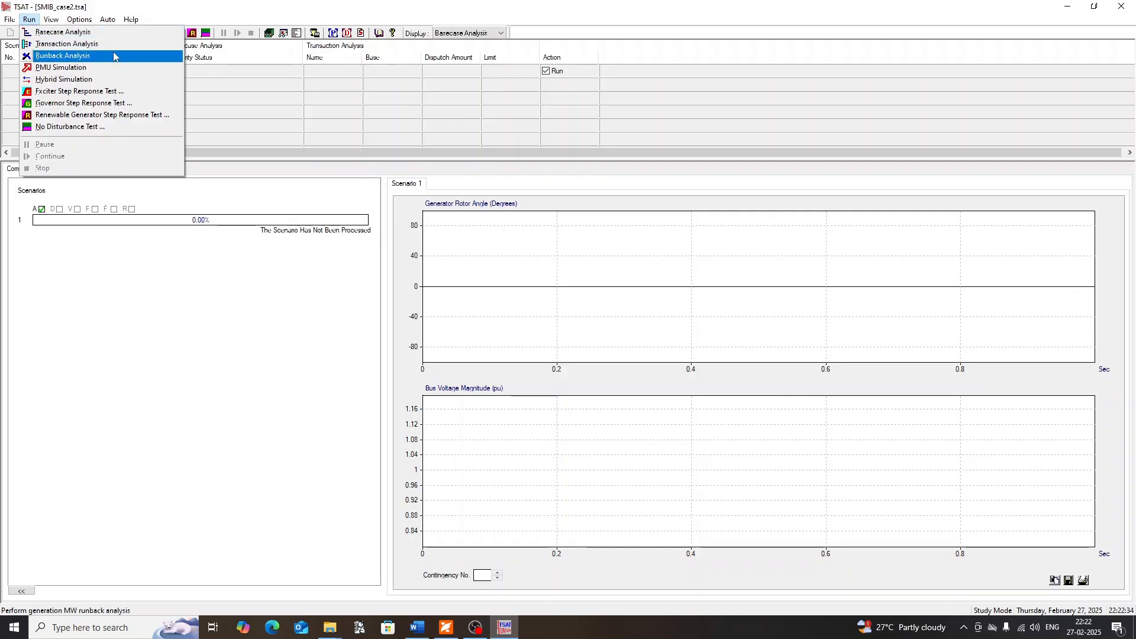
click(65, 32)
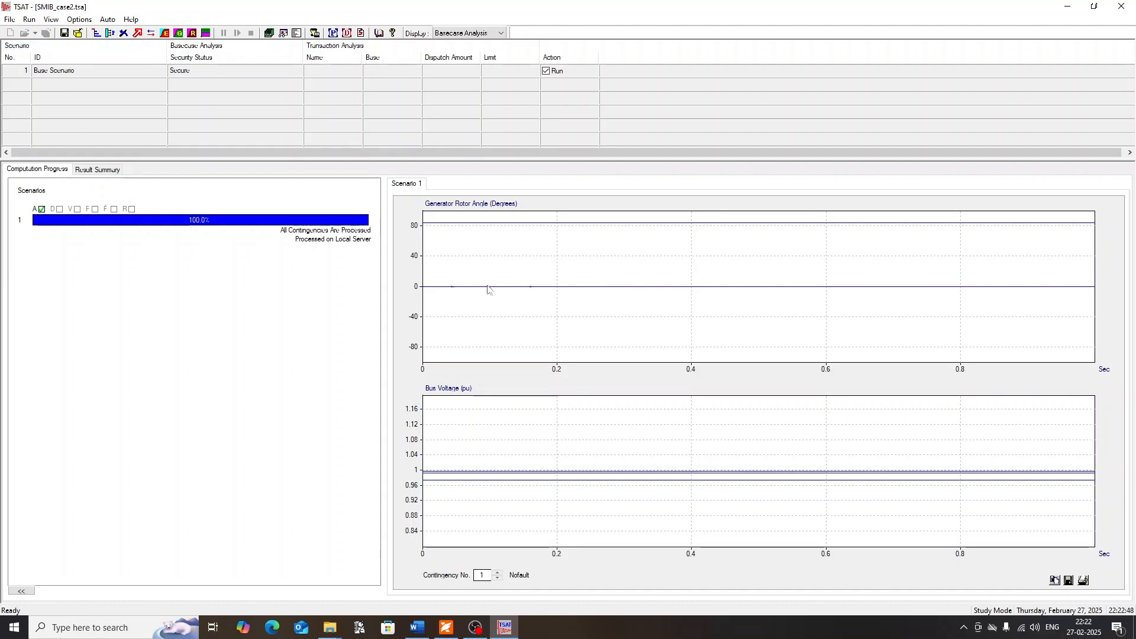
click(102, 171)
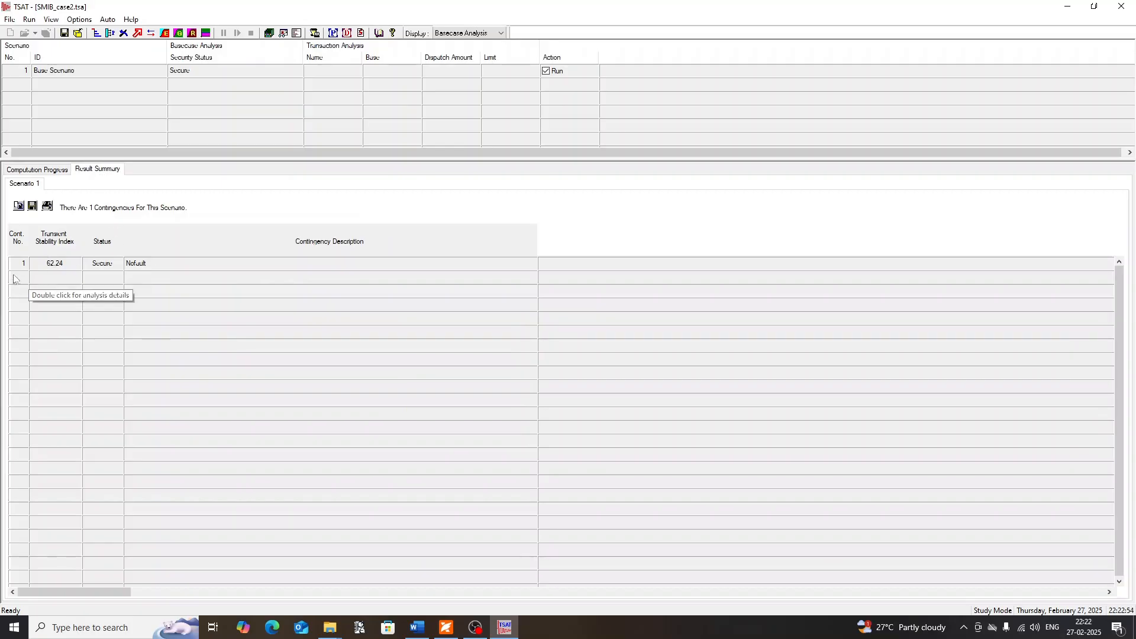
click(55, 268)
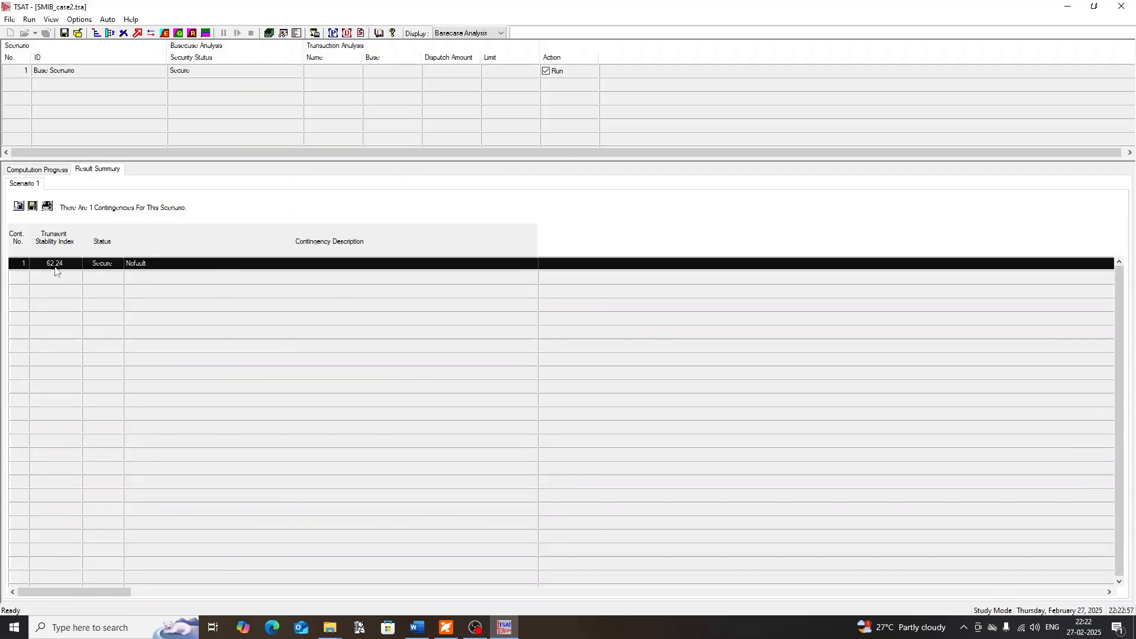
click(108, 273)
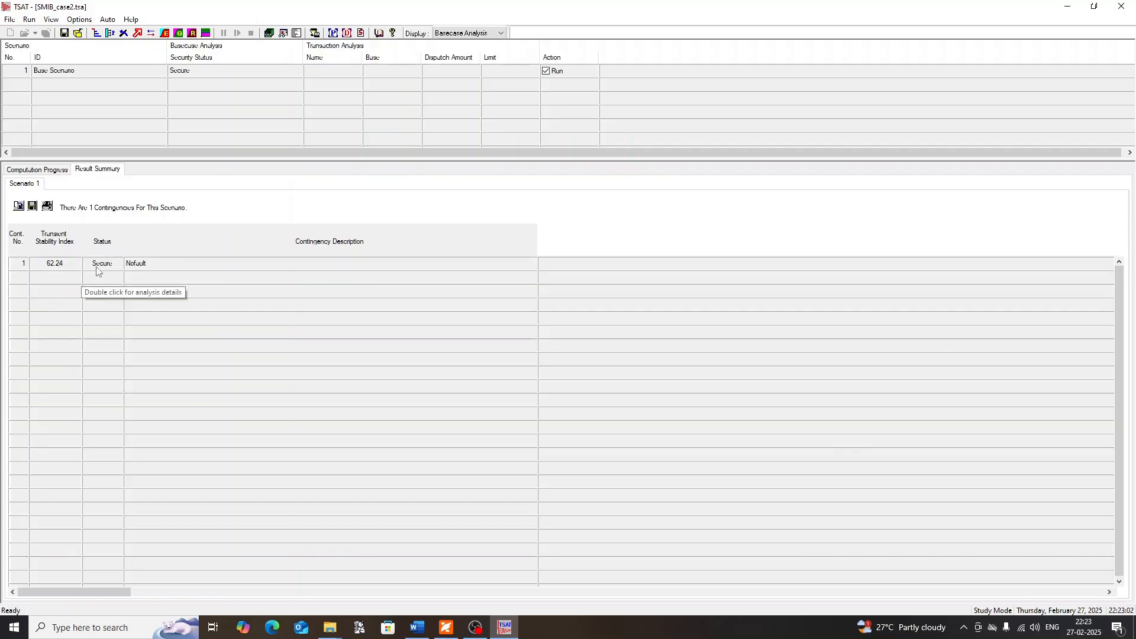
click(98, 269)
click(153, 281)
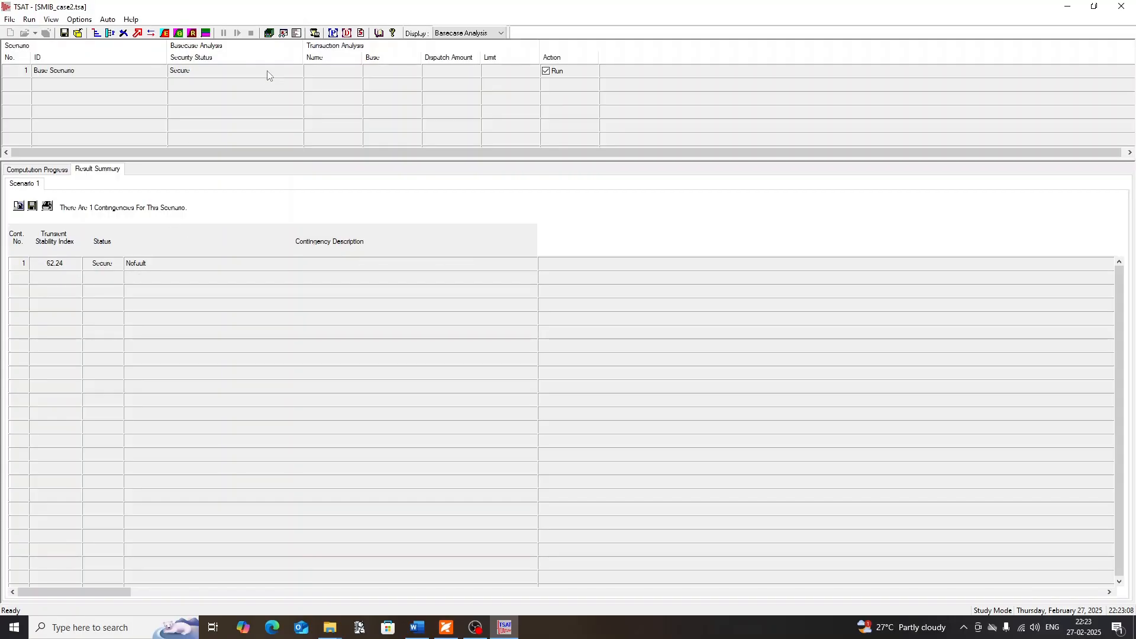
Open the SMIB_case2 results in DSATools Output Analysis and maximize both the program and its plot window
click(50, 19)
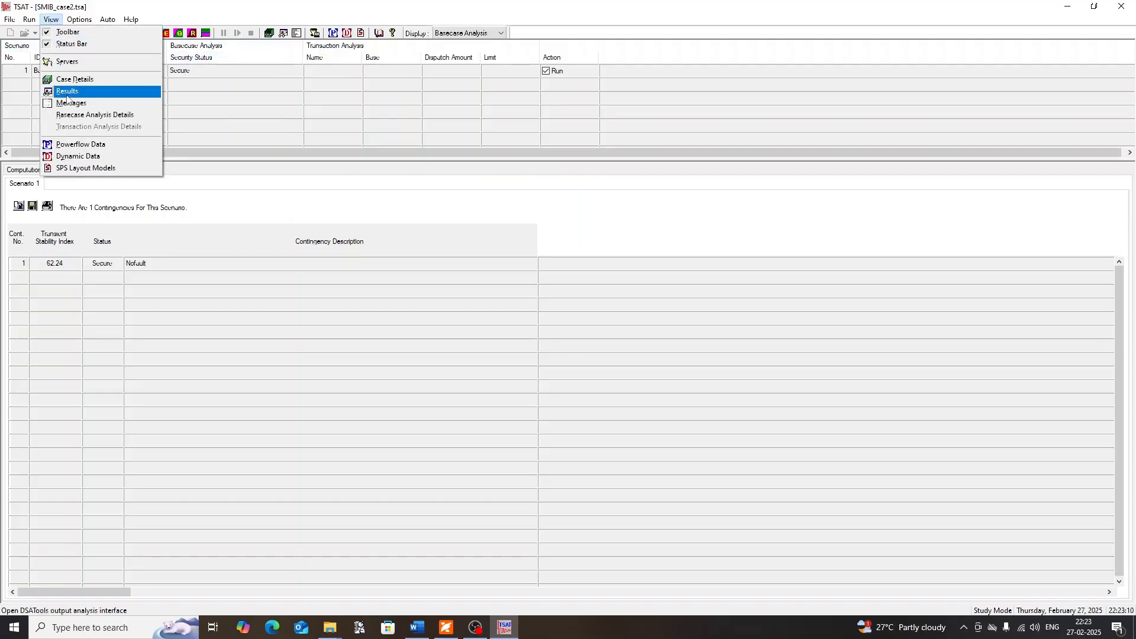
click(248, 140)
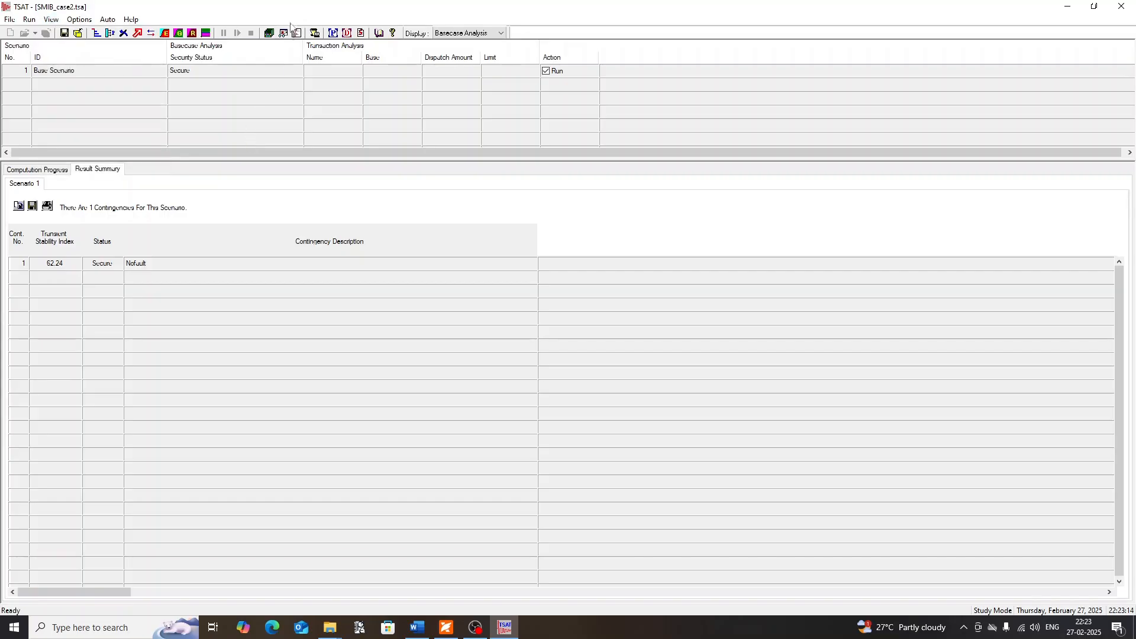
click(283, 33)
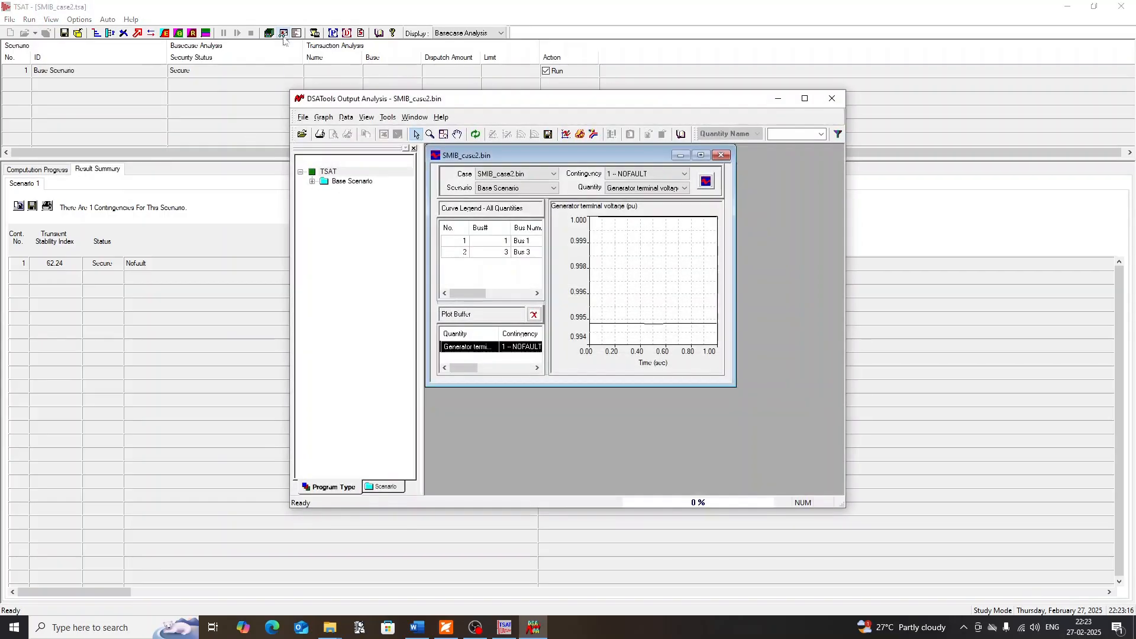
click(805, 99)
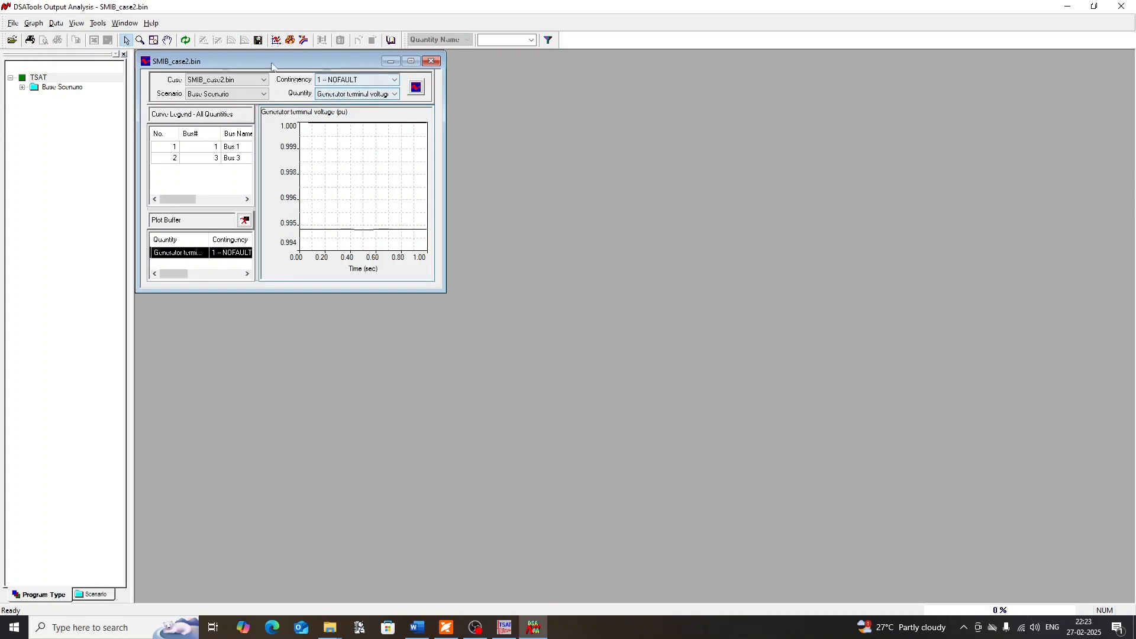
click(410, 61)
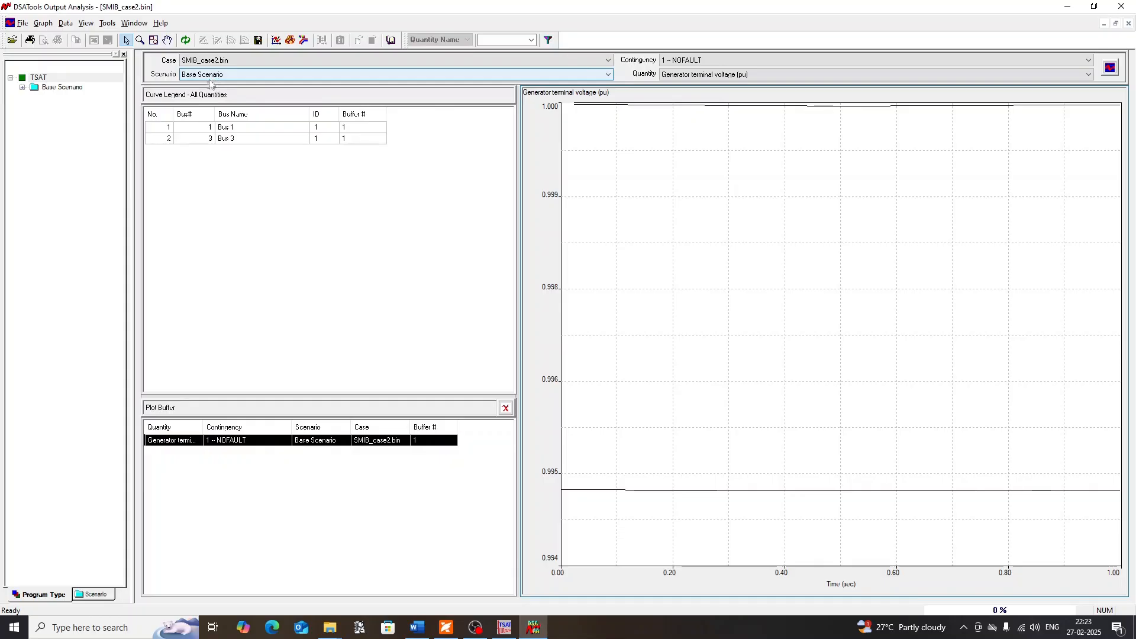
Plot the generator terminal voltage for contingency 1 - NOFAULT again, accepting the repeated plot of the same quantity
click(678, 62)
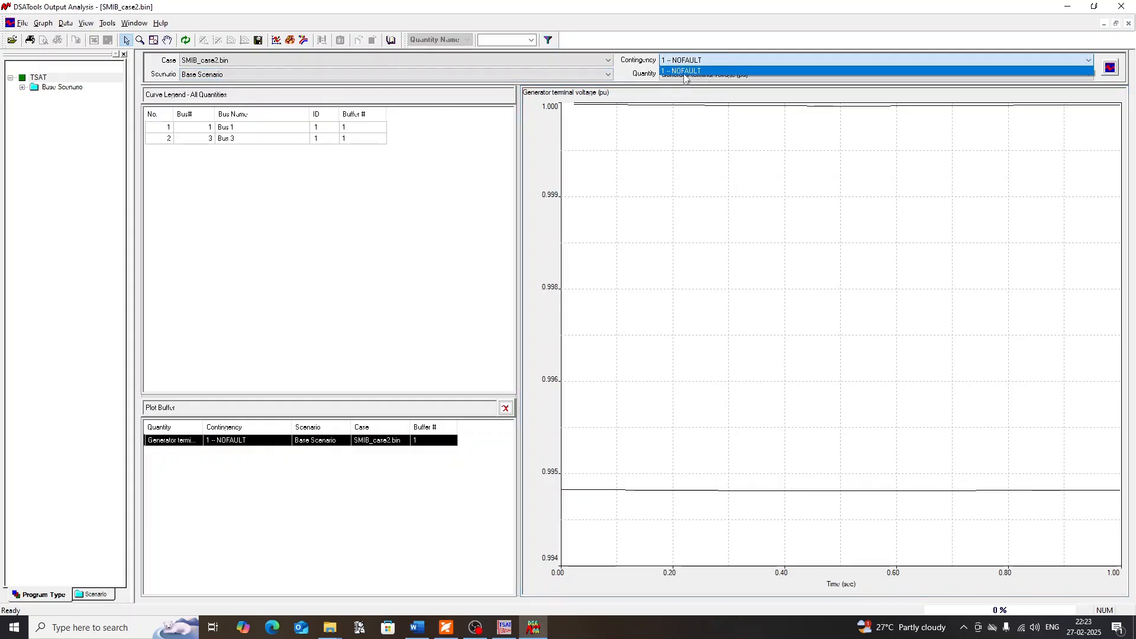
click(677, 72)
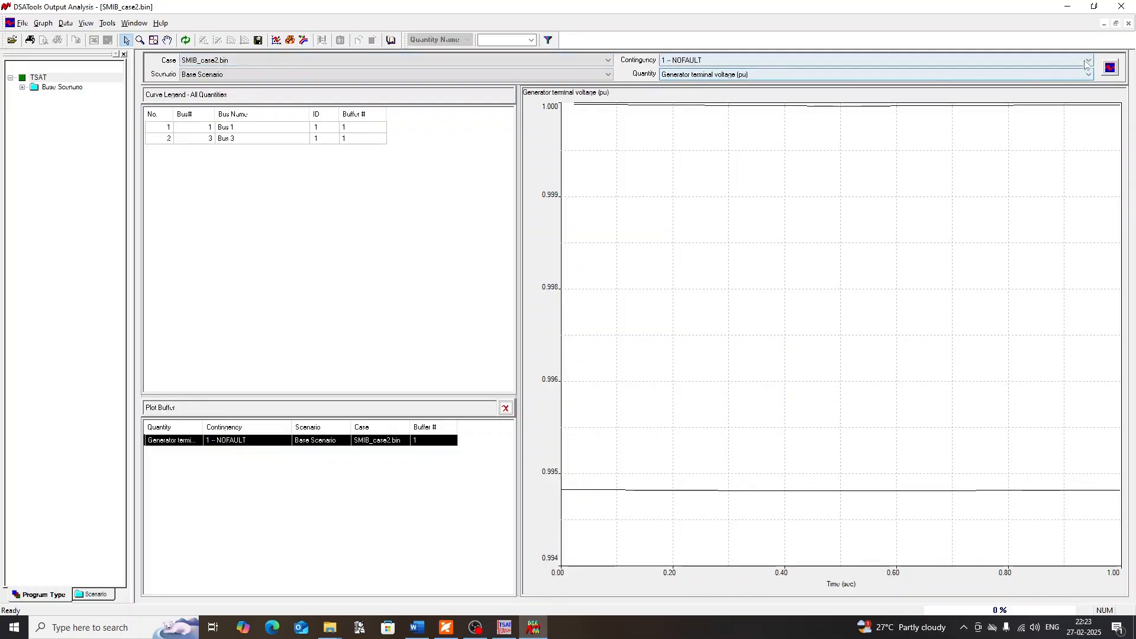
click(1110, 69)
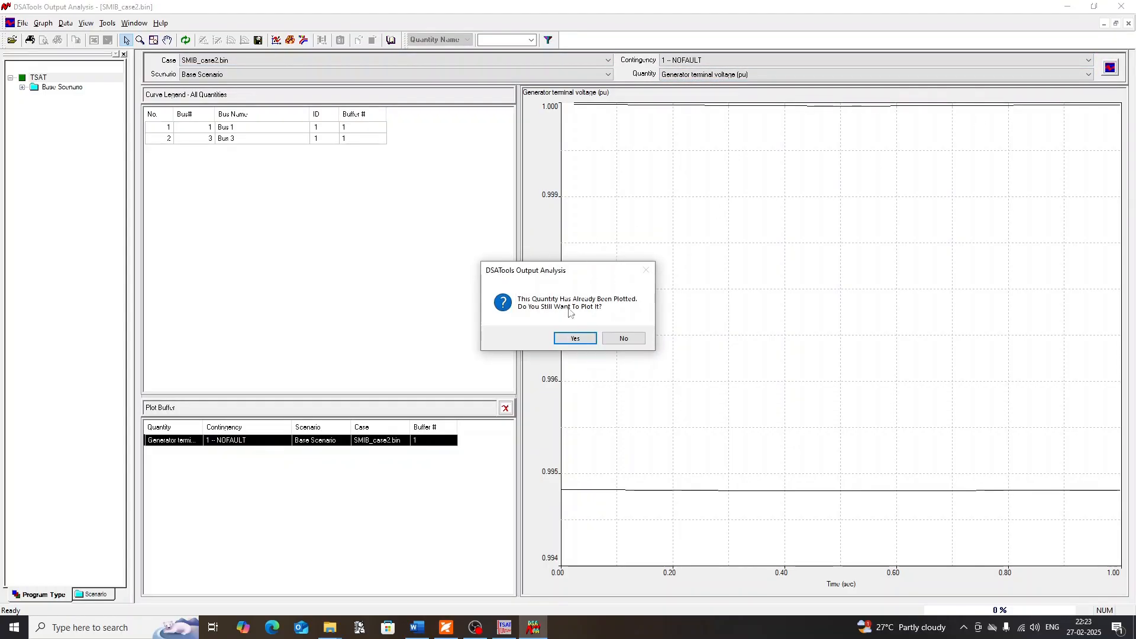
click(570, 335)
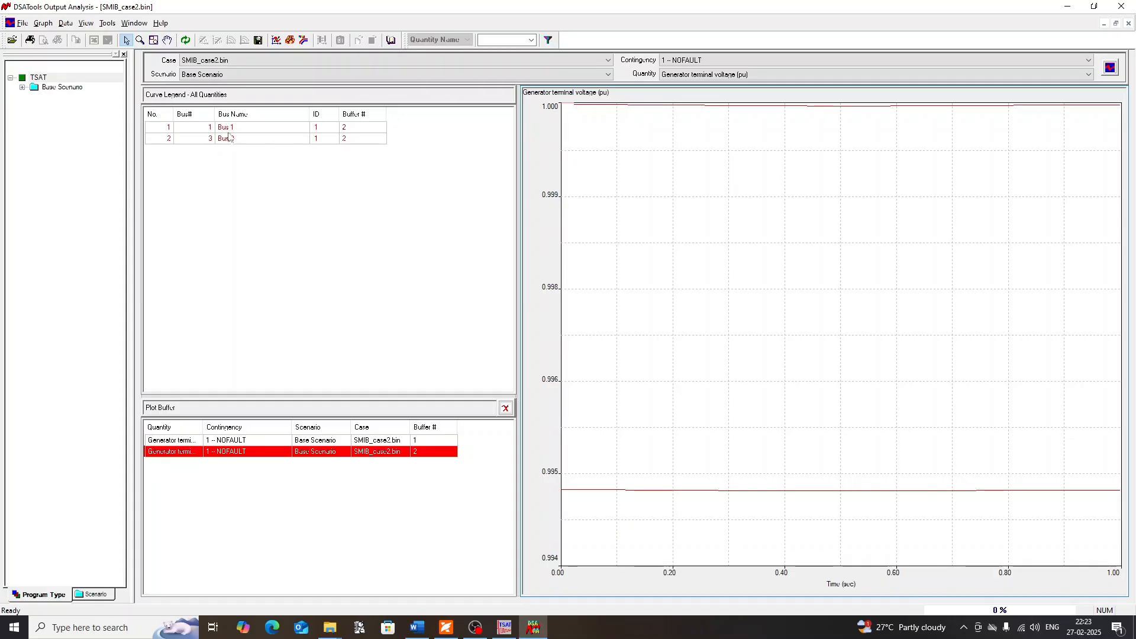
Highlight the Bus 1 terminal voltage curve, magnify its beginning and restore the plot to its default size
click(558, 106)
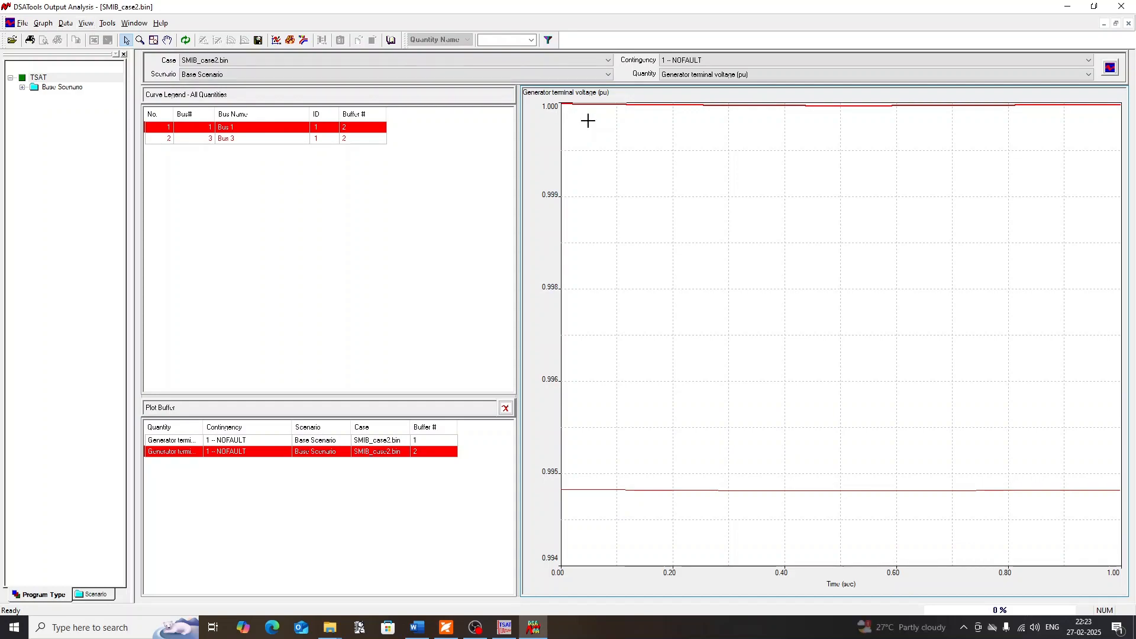
click(140, 41)
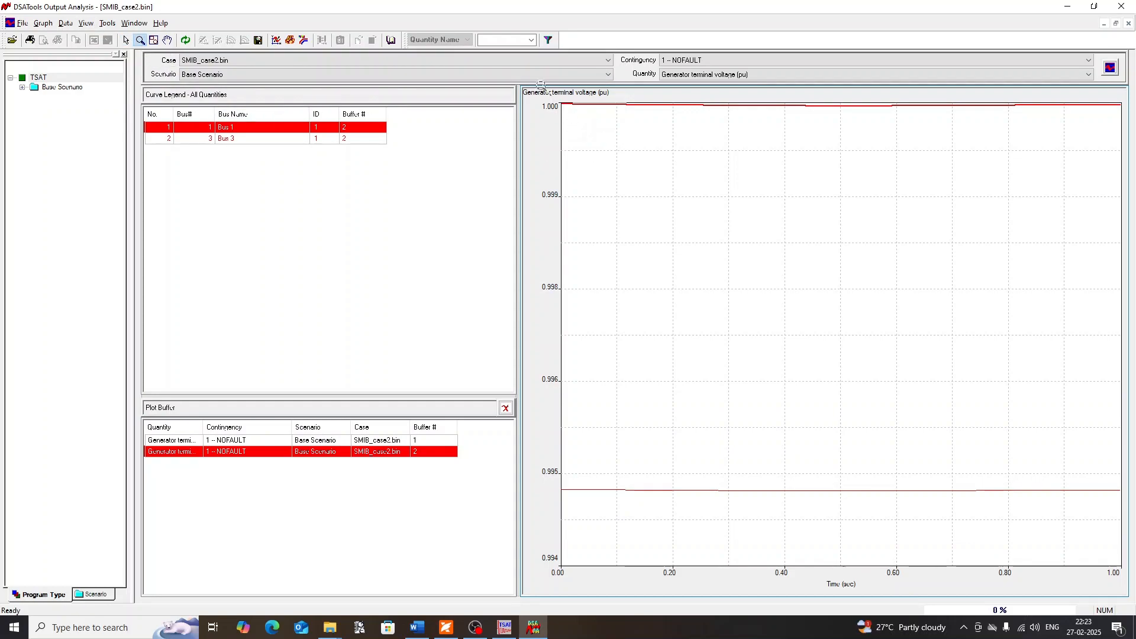
drag(541, 86, 627, 156)
drag(528, 111, 613, 143)
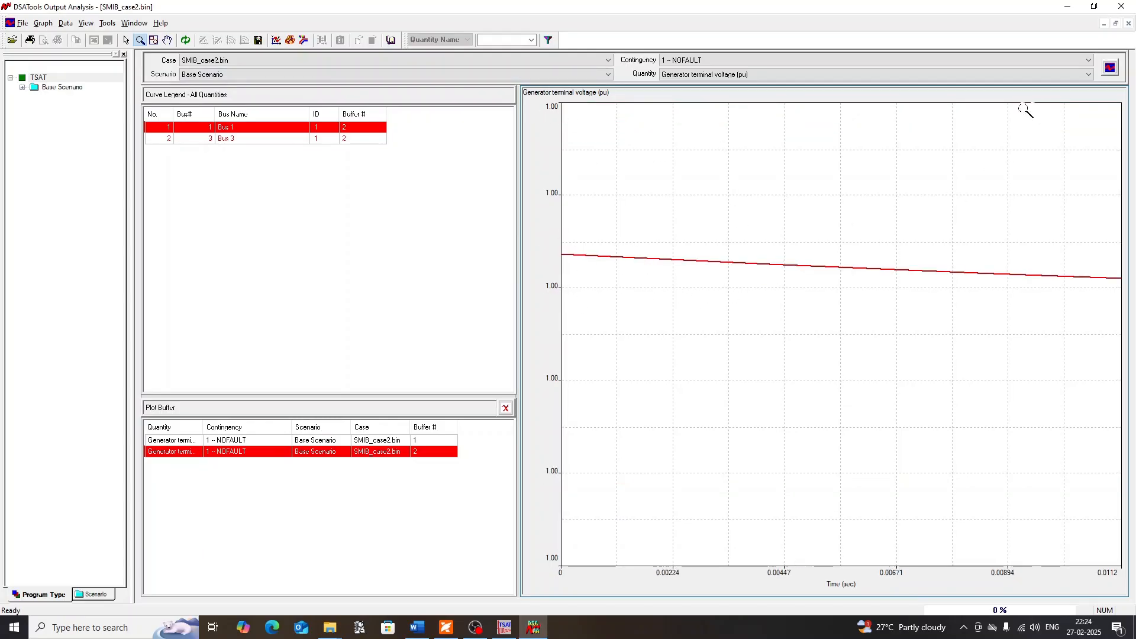
click(154, 40)
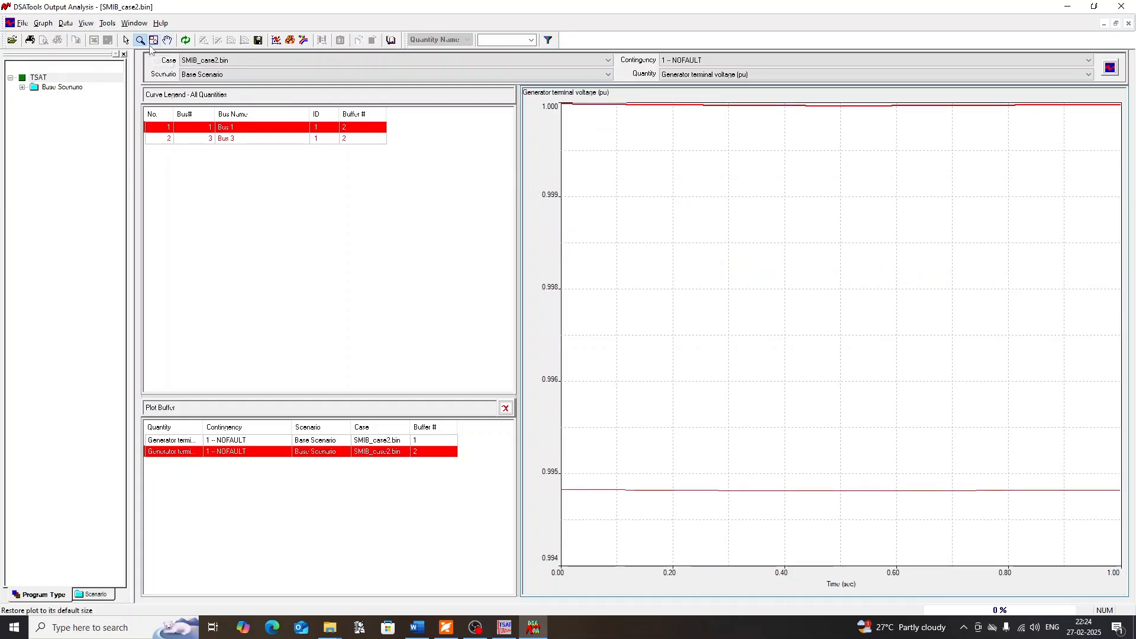
Highlight the Bus 3 and Bus 1 curves alternately in the curve legend to compare their terminal voltages
click(223, 138)
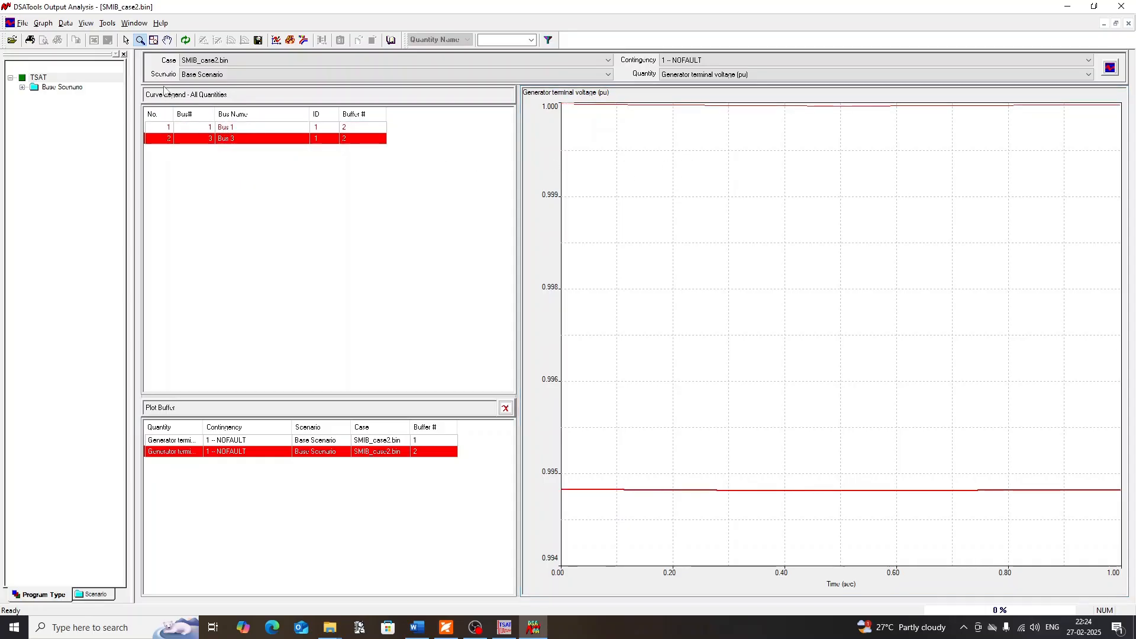
click(235, 127)
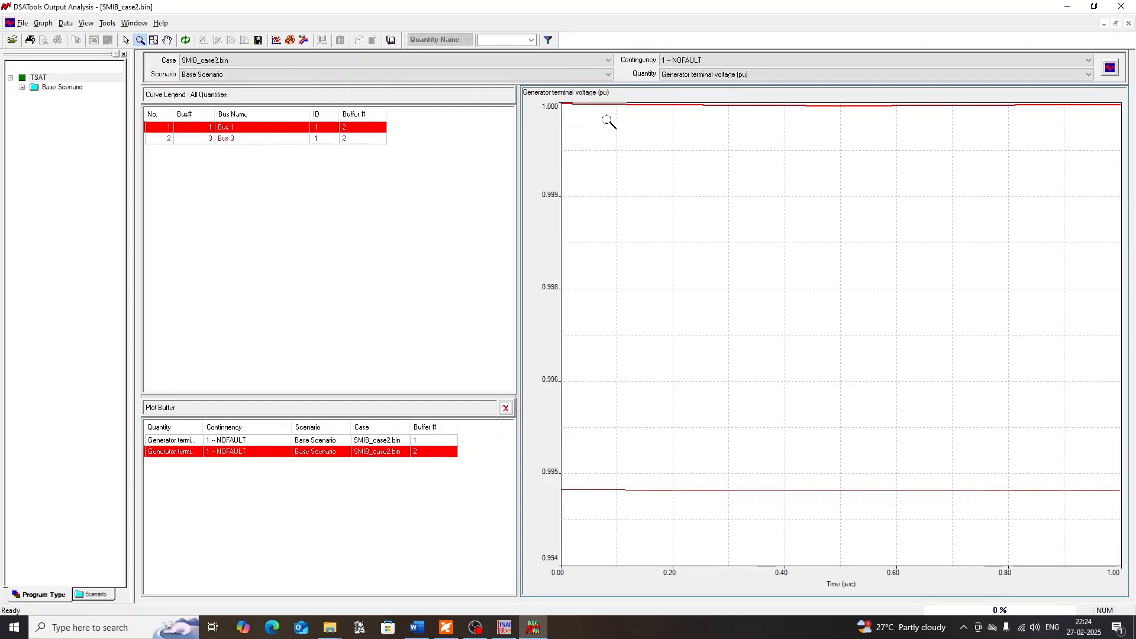
click(242, 140)
click(222, 130)
click(233, 139)
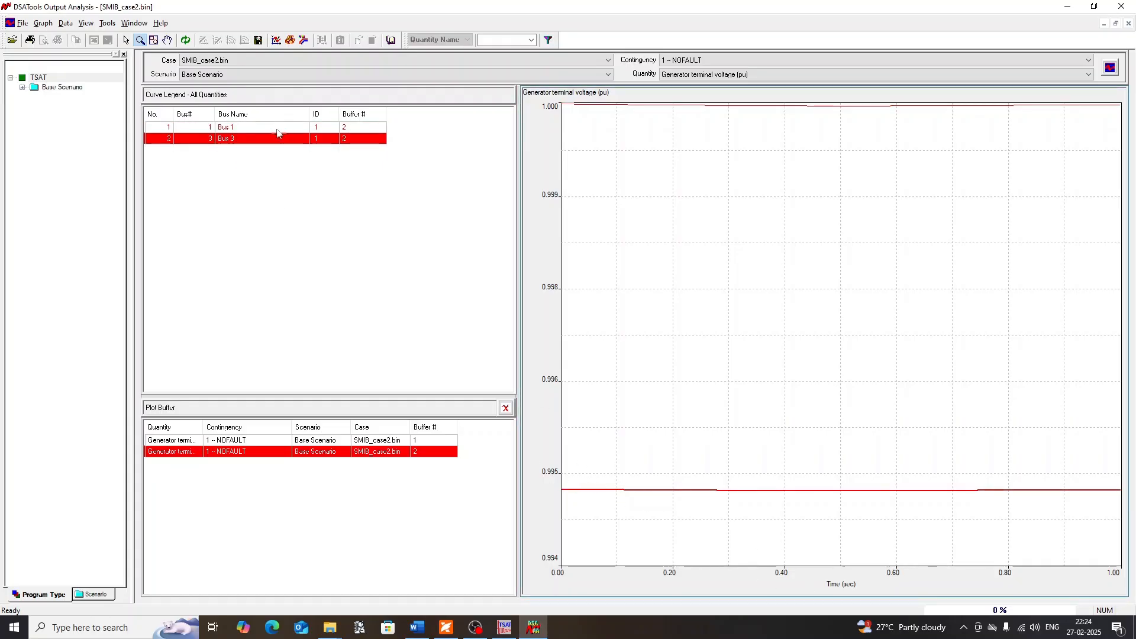
Show only the selected Bus 3 terminal voltage curve, and then display all quantities again
right_click(230, 140)
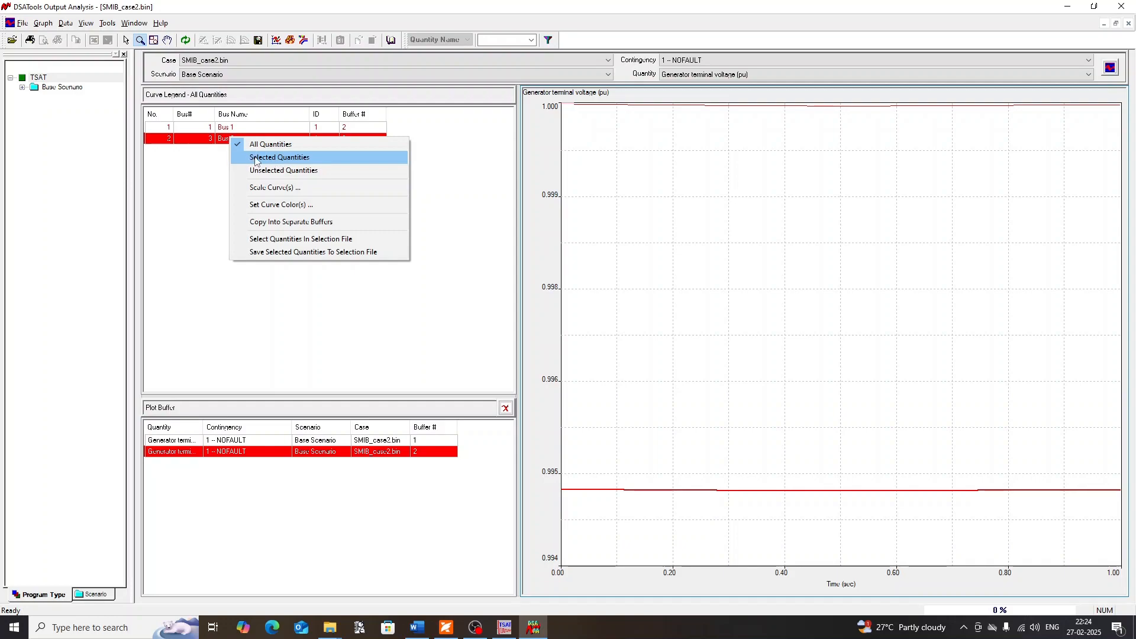
click(280, 157)
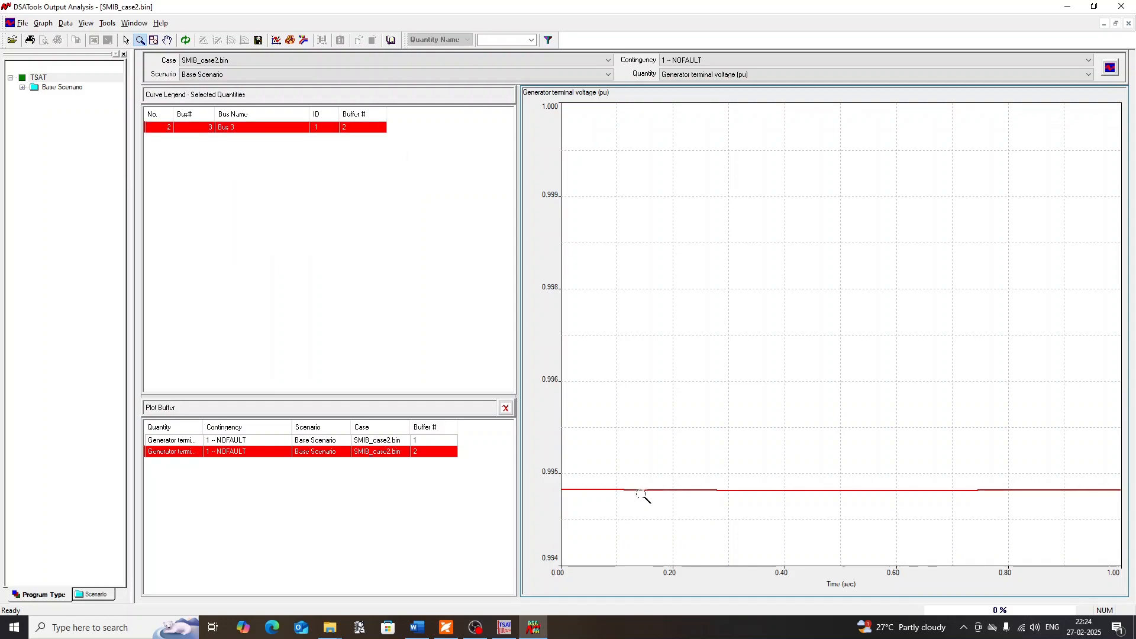
right_click(231, 173)
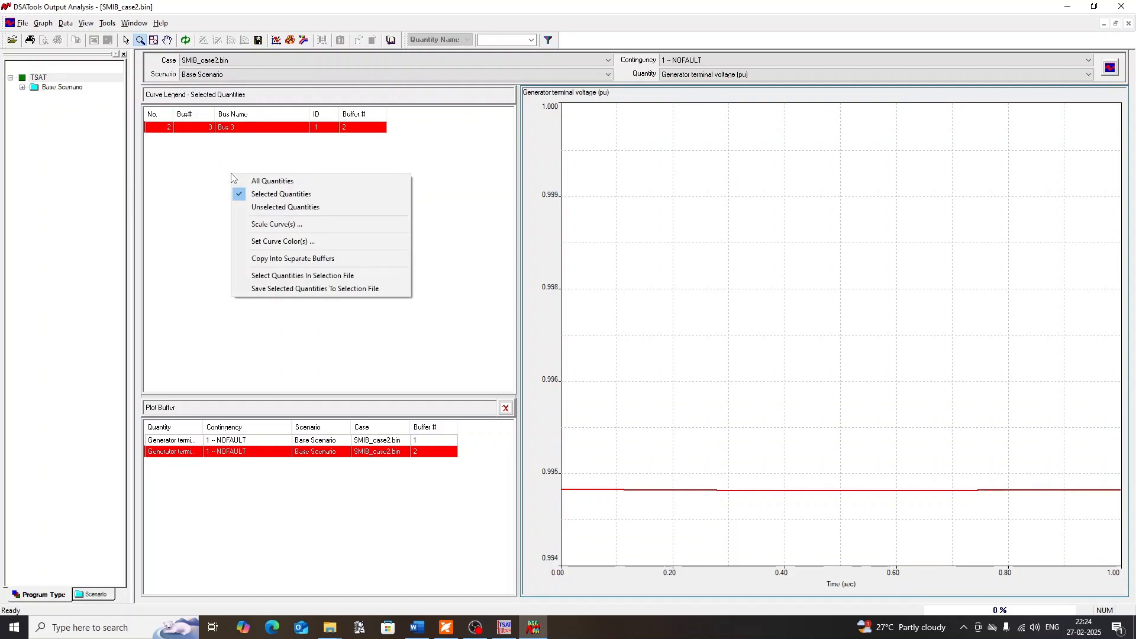
right_click(199, 172)
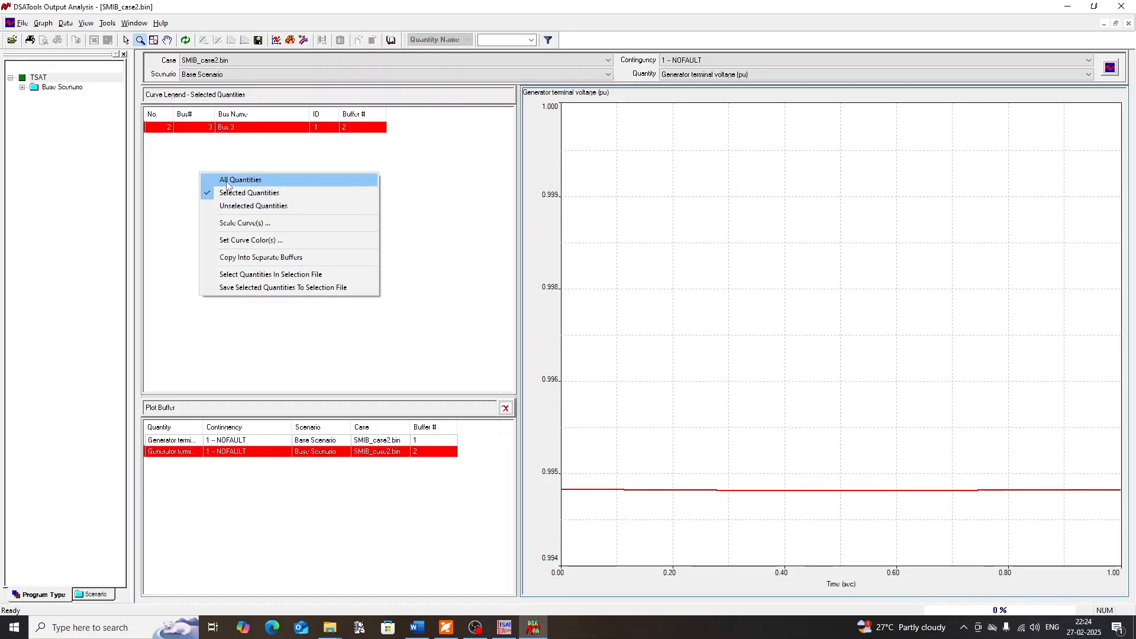
click(248, 179)
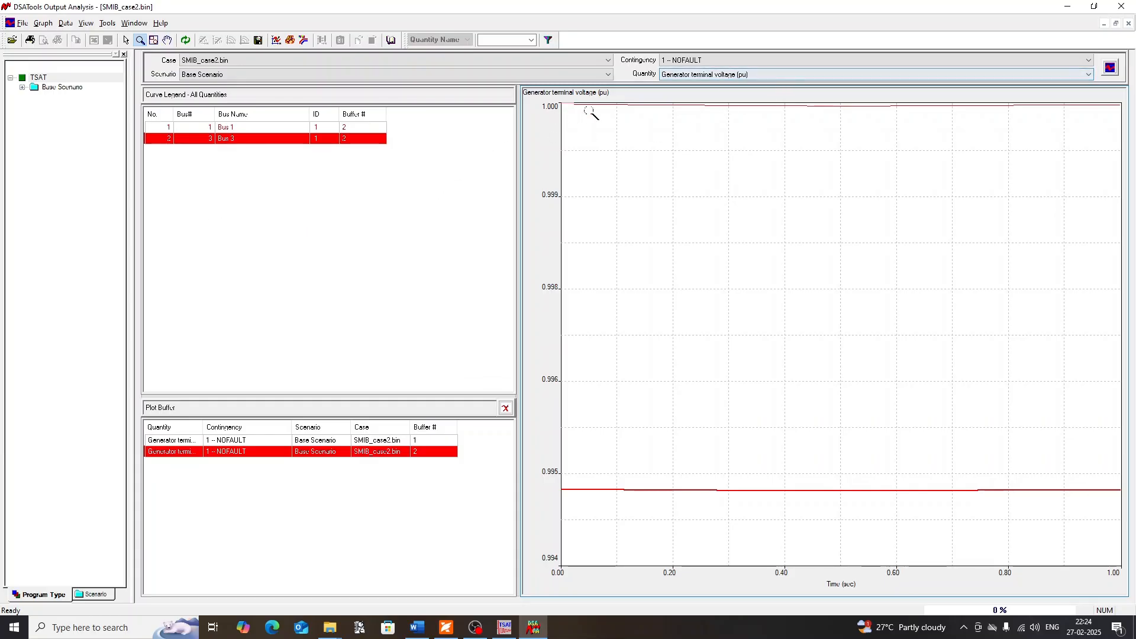
Plot the generator angle in degrees for the NOFAULT contingency, then close the output analysis
click(747, 75)
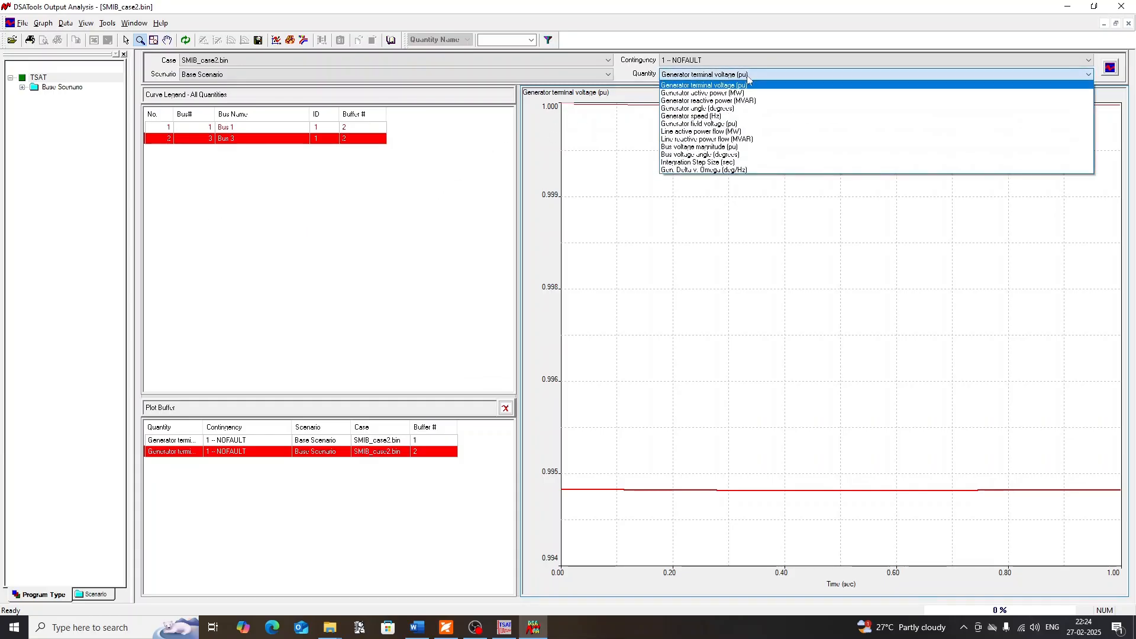
click(731, 109)
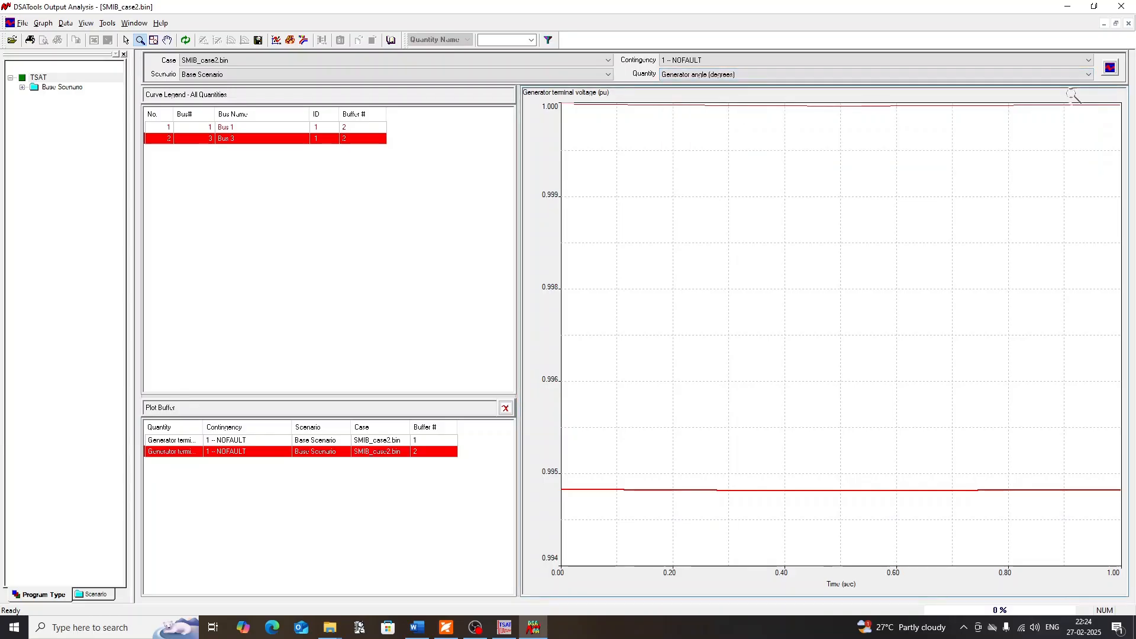
click(1110, 67)
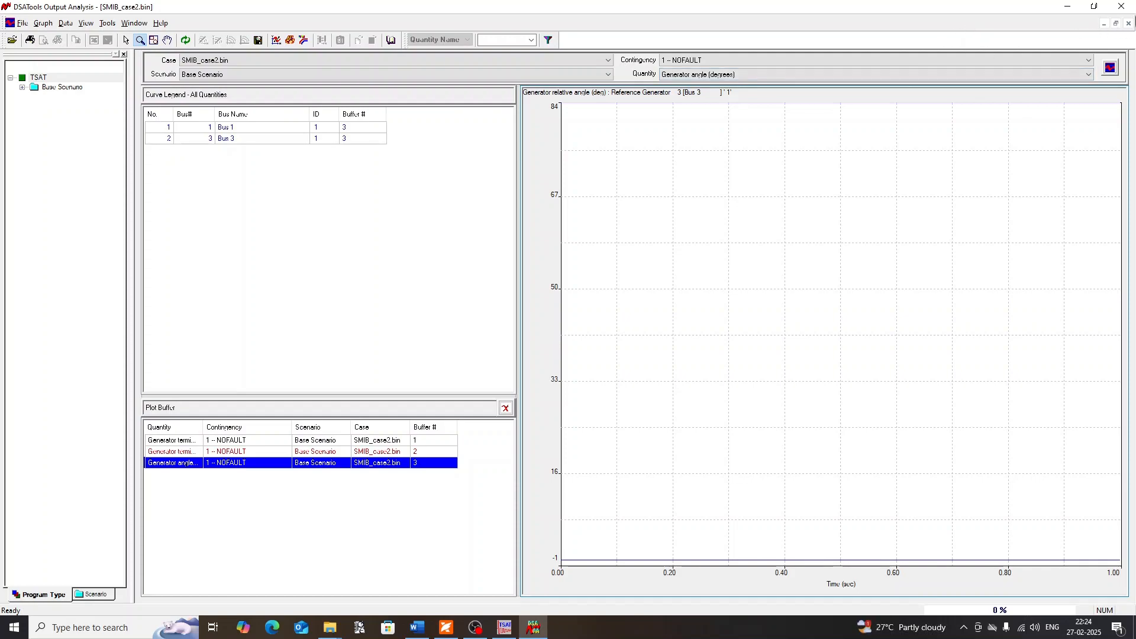
click(1122, 9)
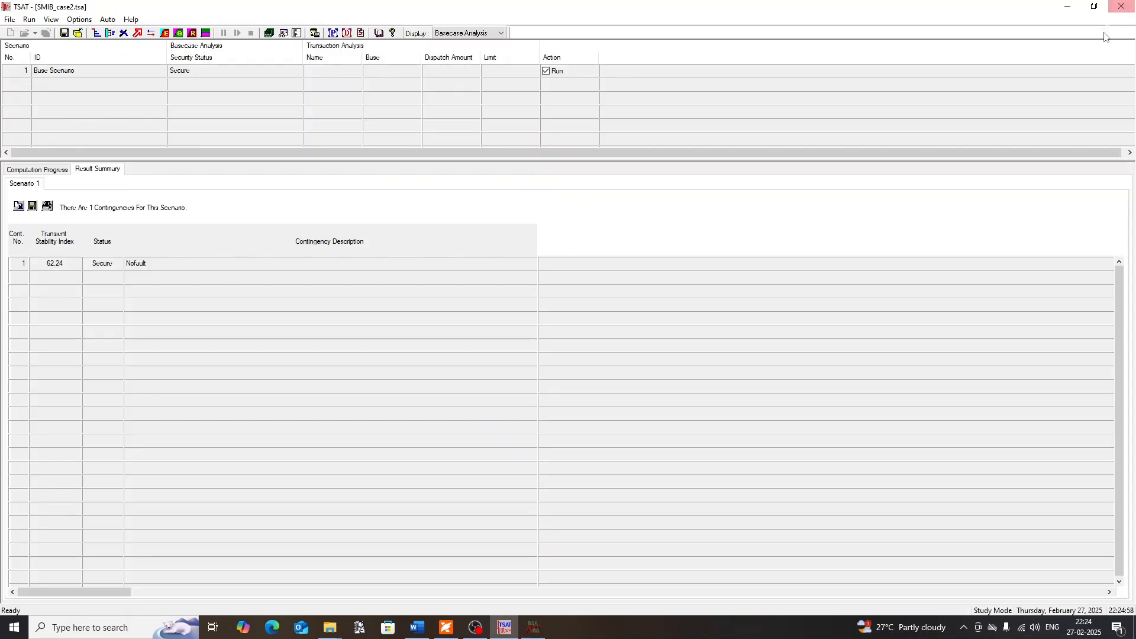
Open the Base Scenario for editing and examine the no-fault file path listed in its contingency data
click(49, 74)
double_click(62, 72)
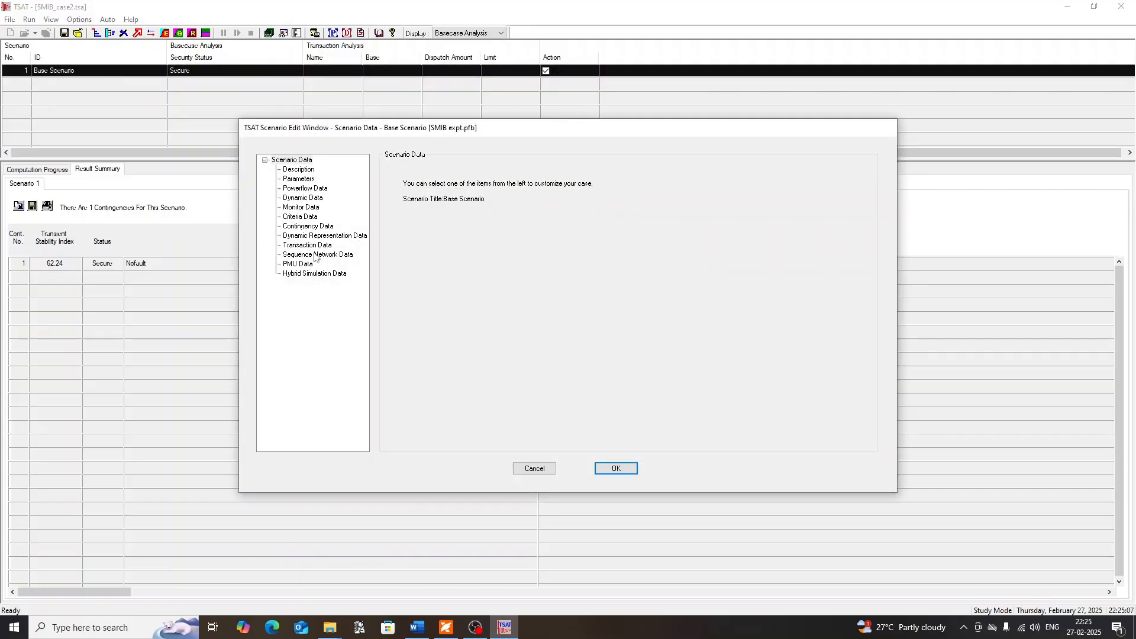
click(299, 227)
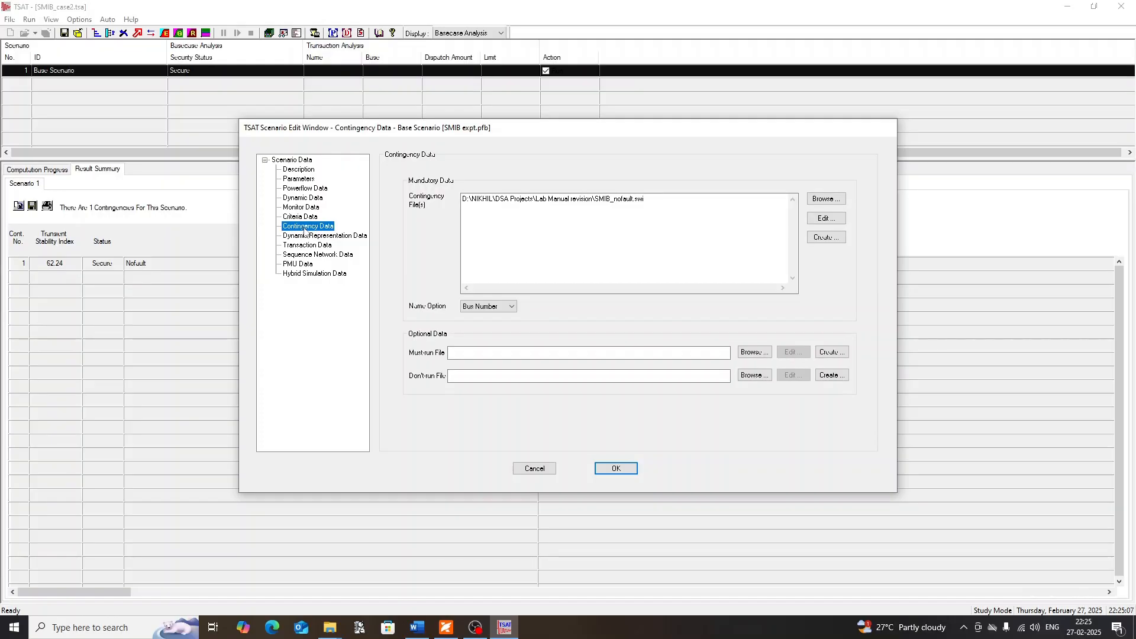
click(646, 202)
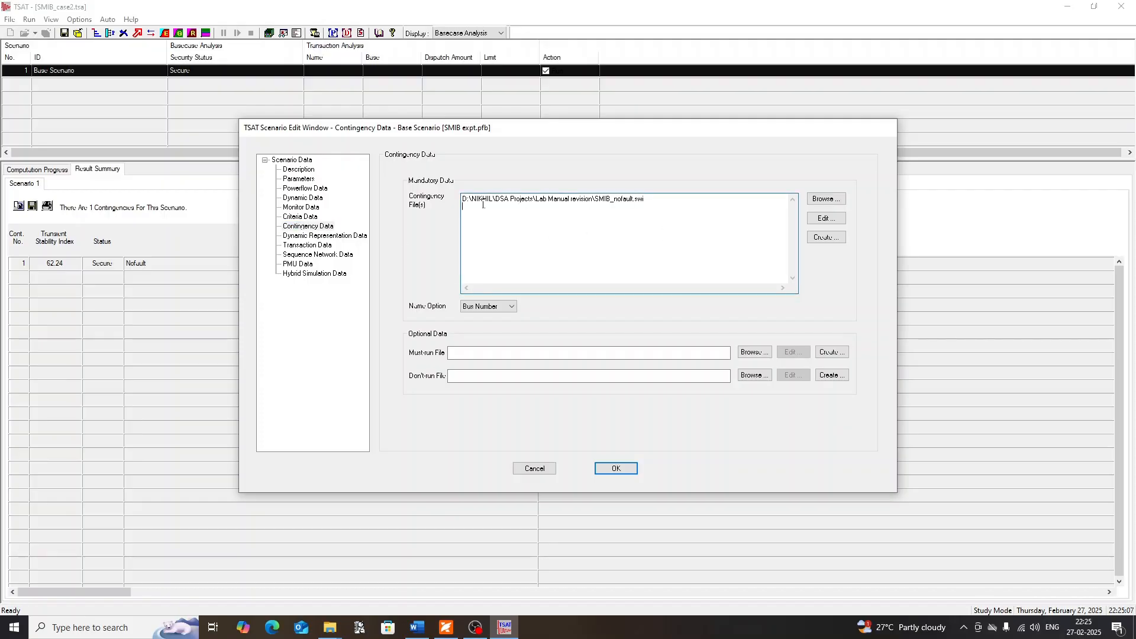
drag(651, 197, 461, 192)
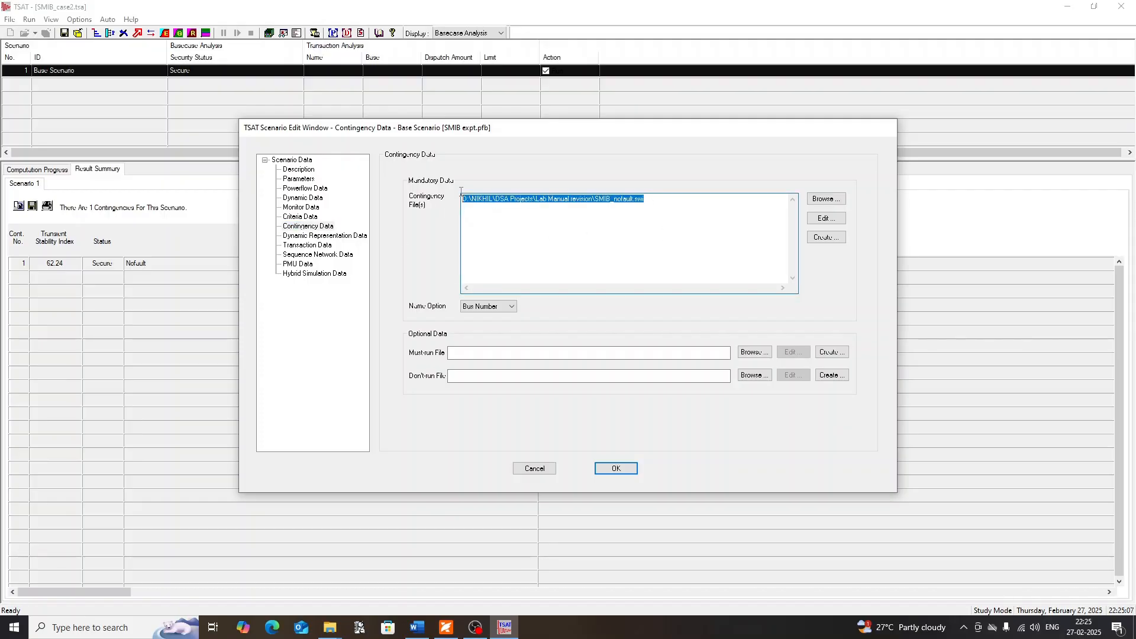
click(644, 211)
drag(653, 199, 457, 197)
click(499, 228)
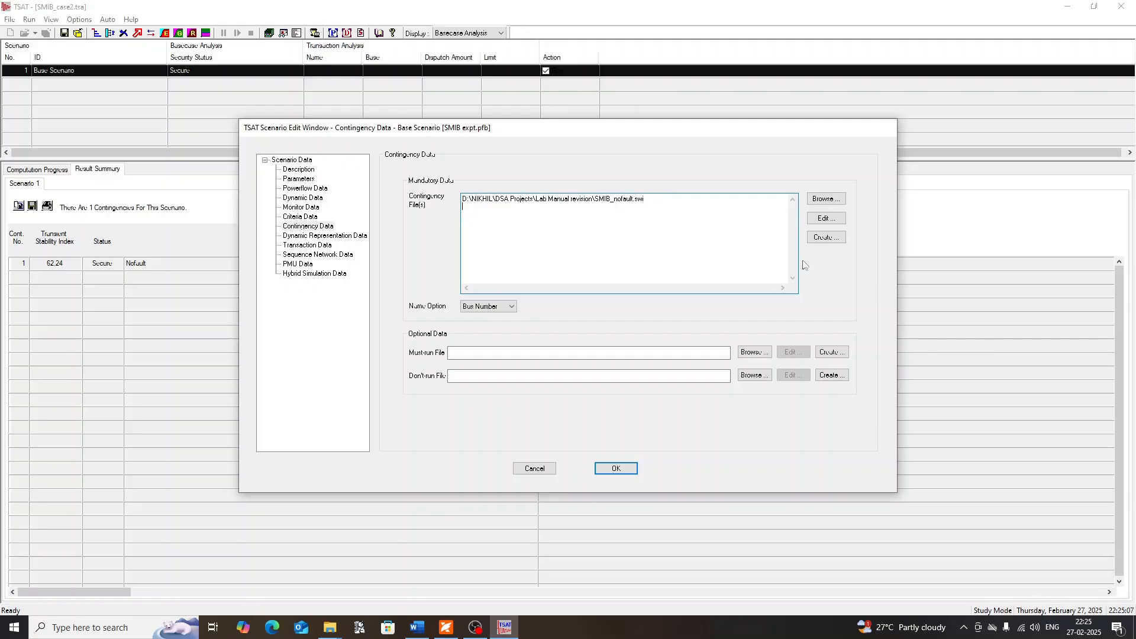
Create a customized contingency with the contingency editor, described as Fault on line 1, with a simulation length of 50 seconds
click(826, 237)
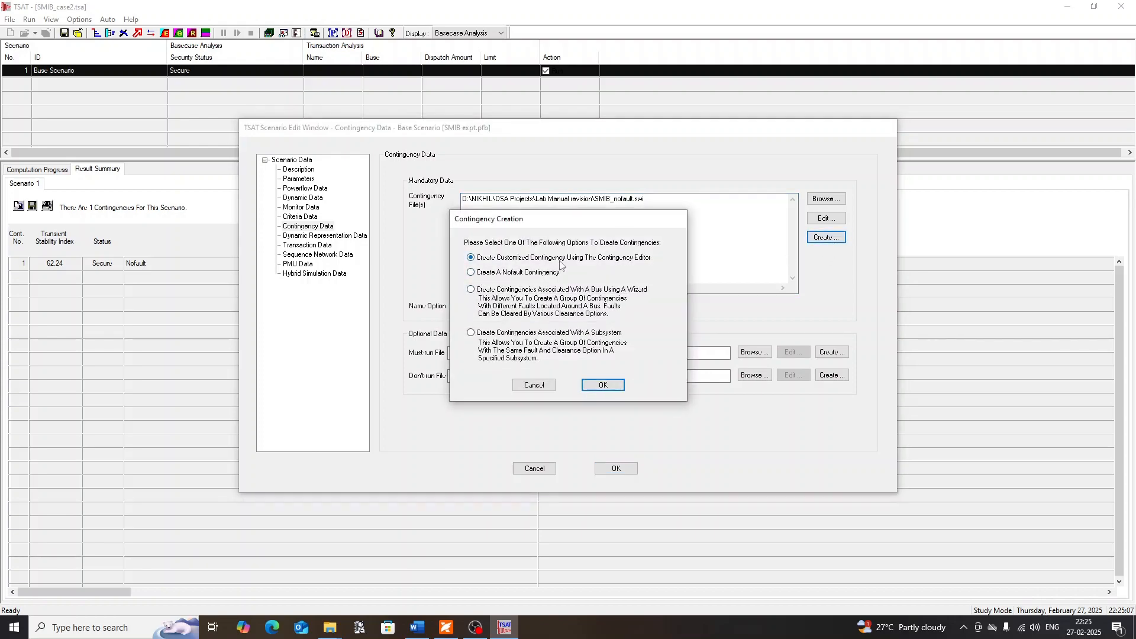
click(612, 385)
click(509, 201)
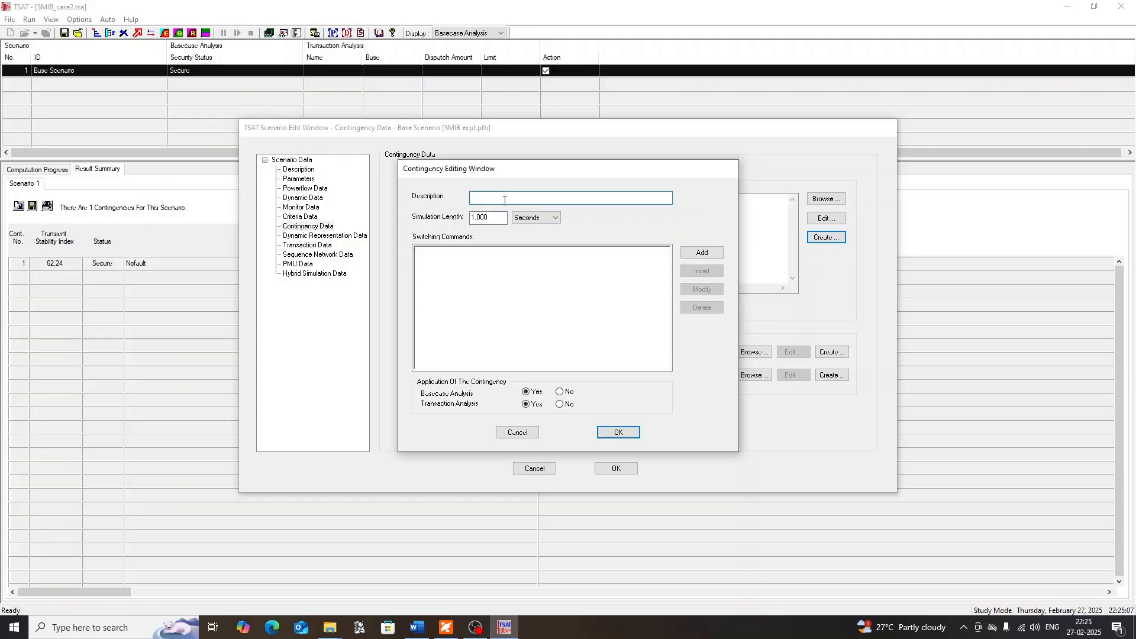
text(Fault on line 1)
key(Tab)
text(50)
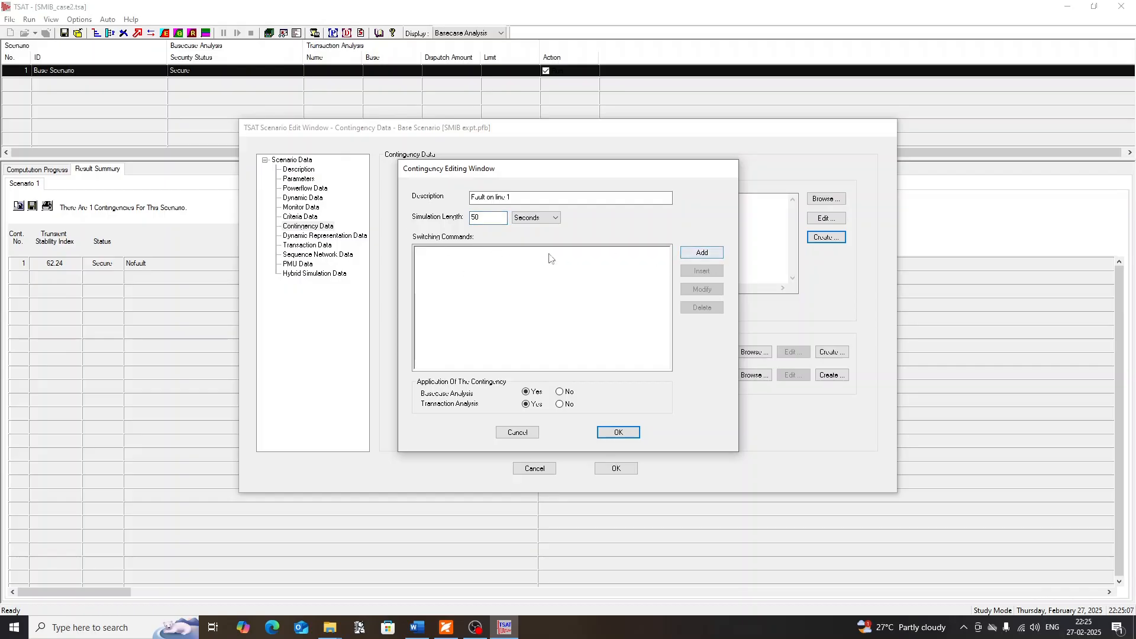
Add a switching command that sets the event time to 5 seconds
click(702, 255)
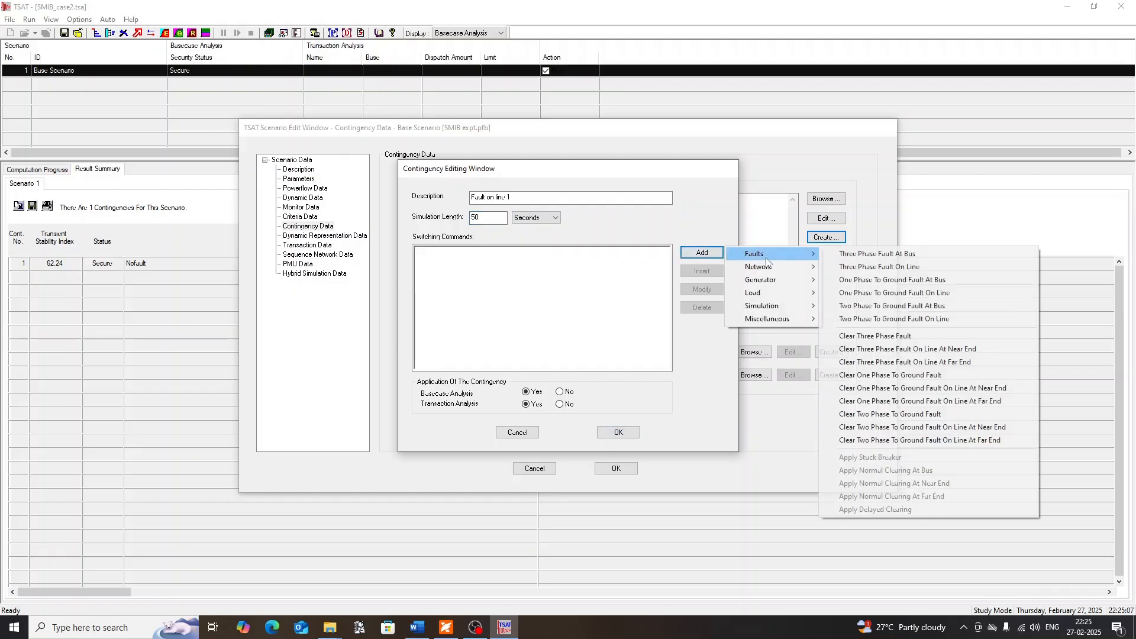
mouse_move(767, 261)
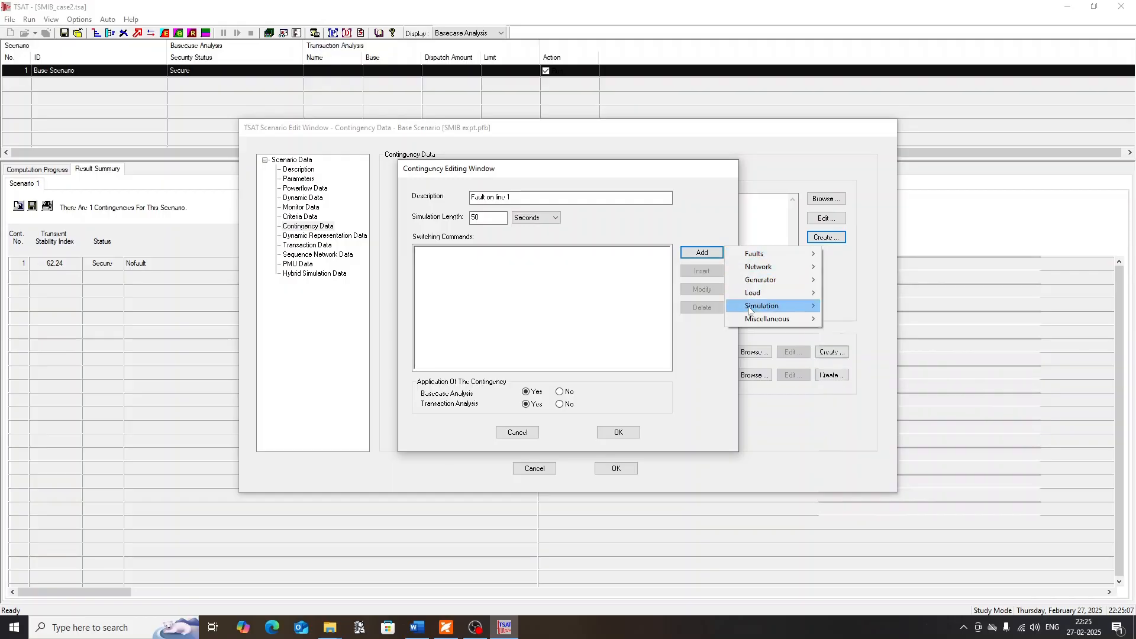
mouse_move(753, 309)
click(842, 308)
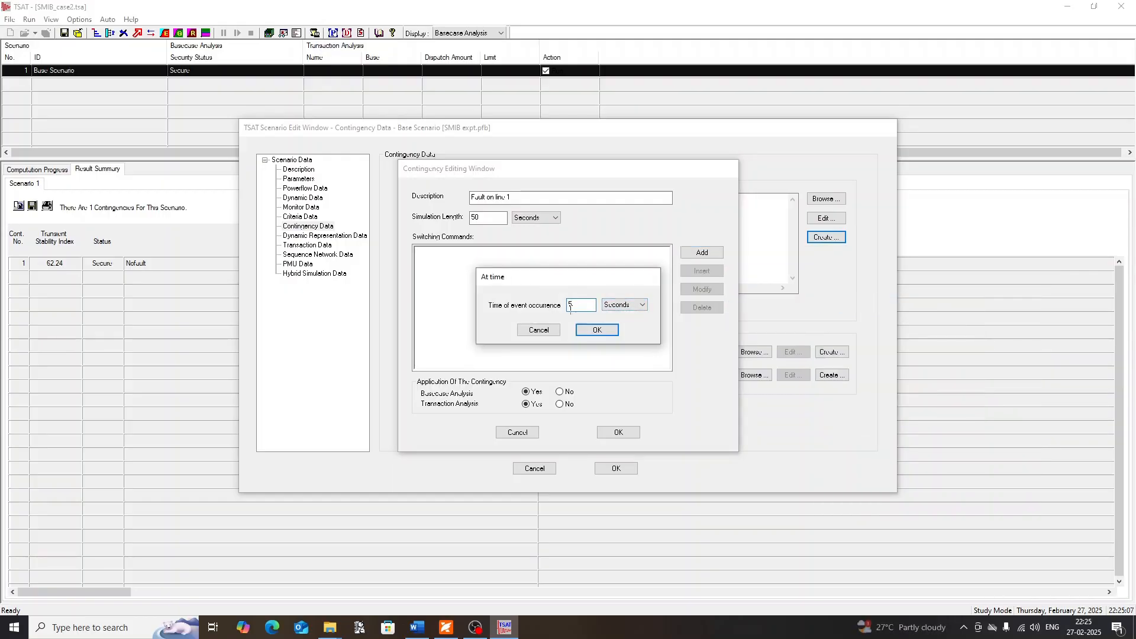
click(608, 328)
Add a one phase to ground fault on the line from bus 2 to bus 3, circuit 1, at 50% distance
click(701, 255)
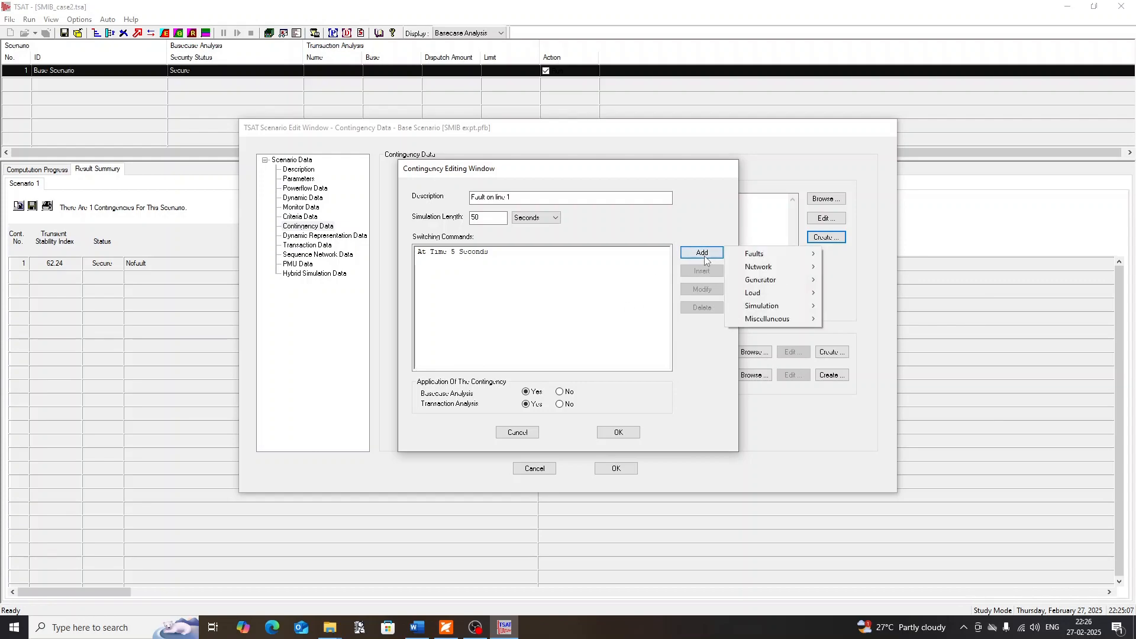
mouse_move(748, 259)
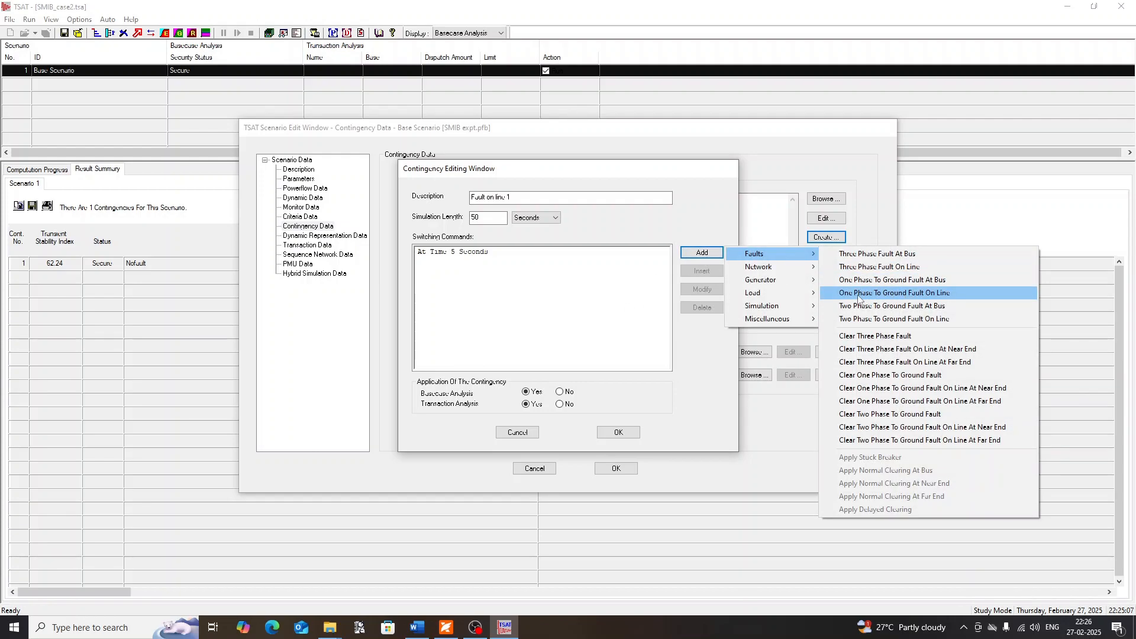
click(937, 294)
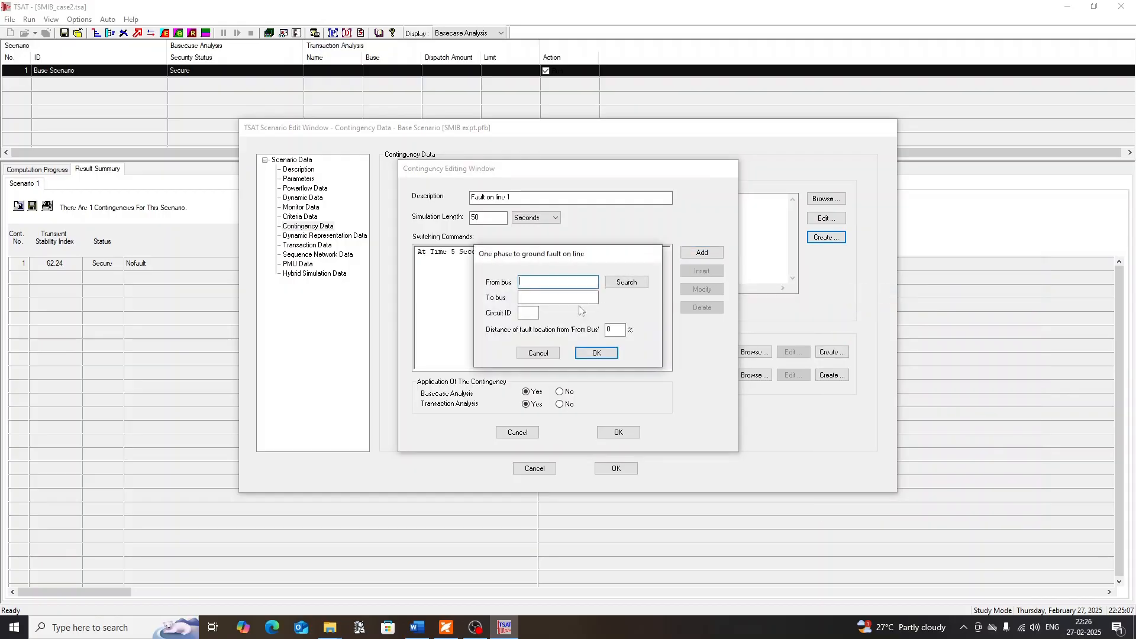
click(627, 282)
click(521, 304)
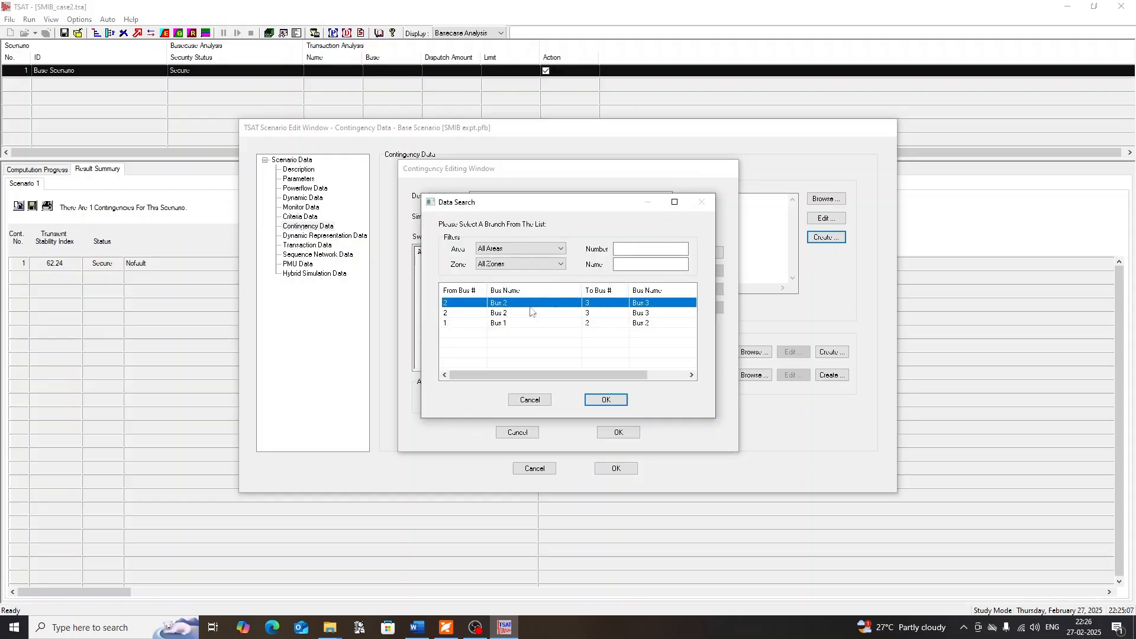
click(611, 403)
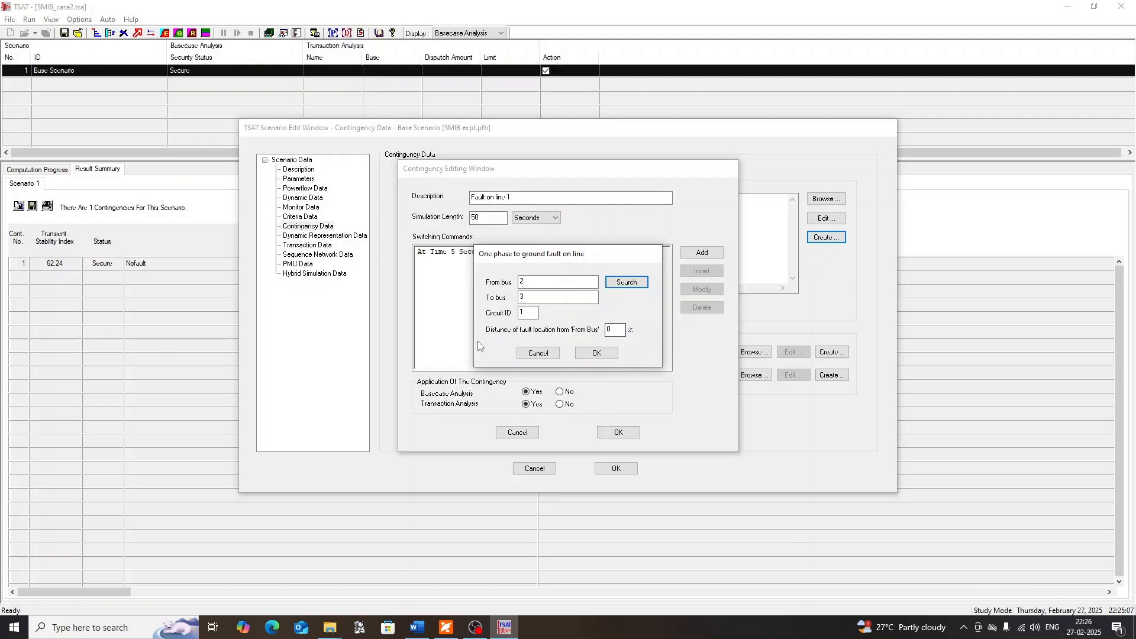
drag(616, 330, 591, 332)
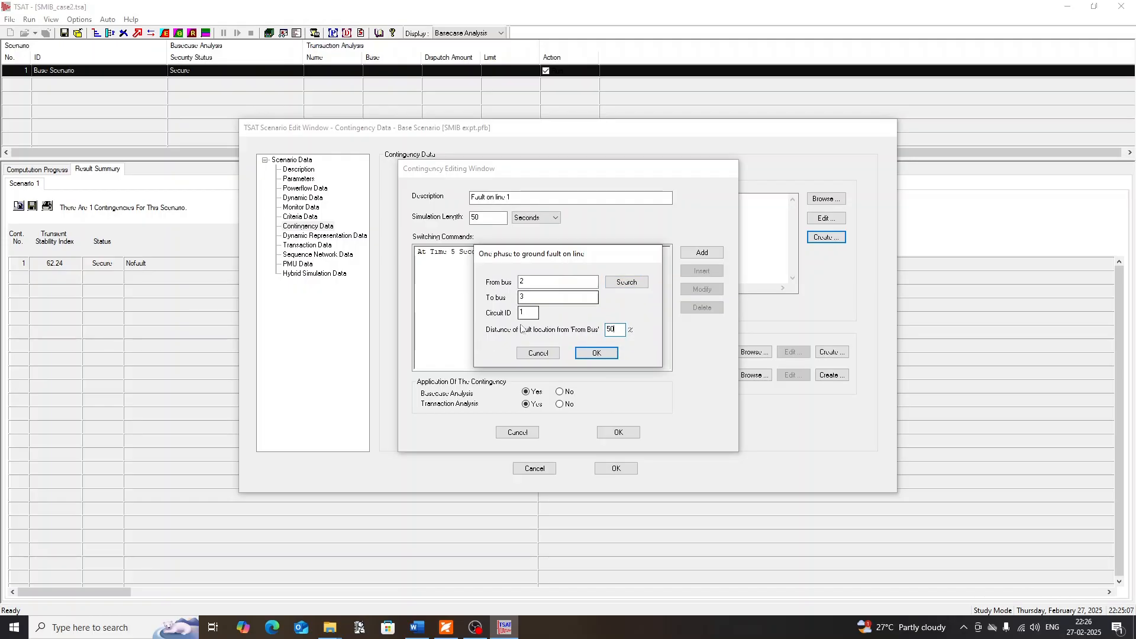
click(599, 354)
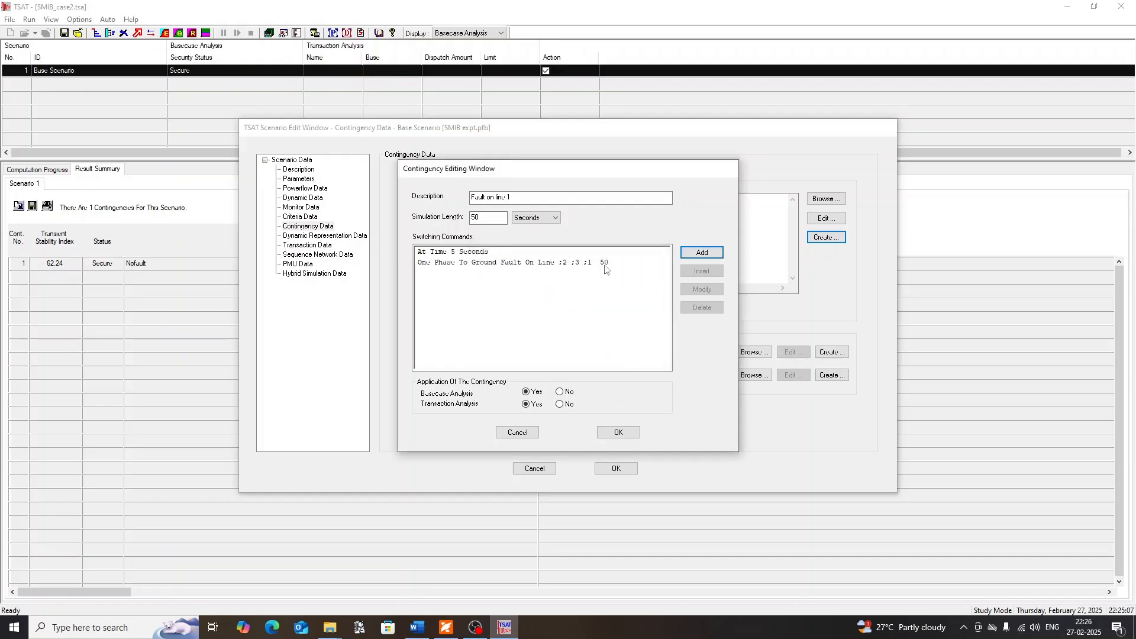
click(607, 272)
click(499, 285)
Add an event at 5.2 seconds that clears the one phase to ground fault, and accept the contingency
click(701, 253)
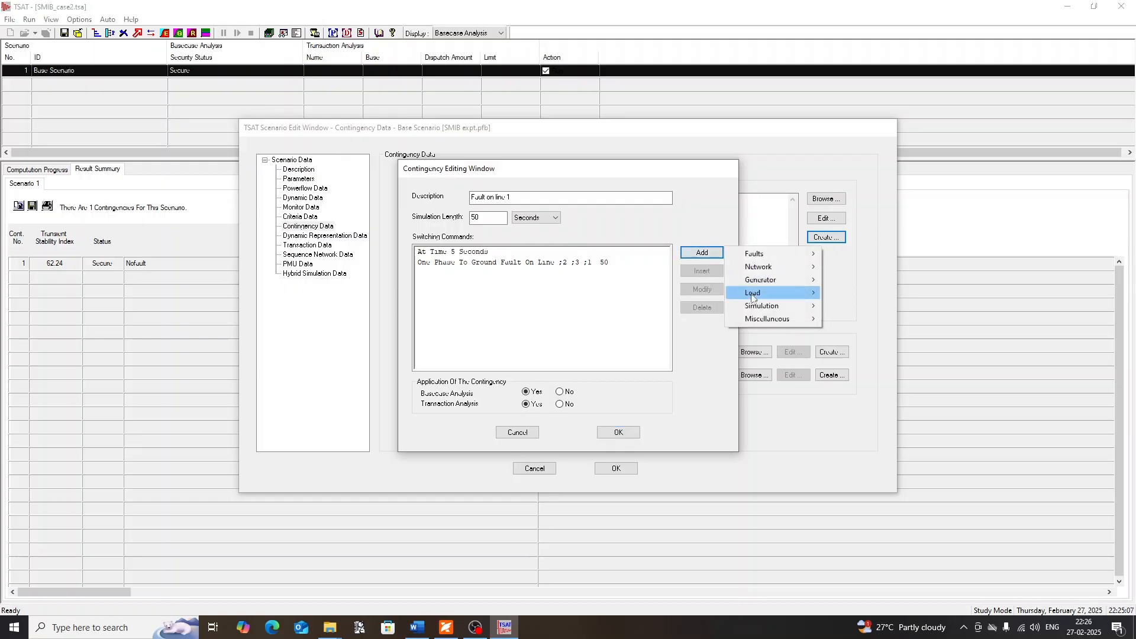
mouse_move(769, 306)
click(852, 307)
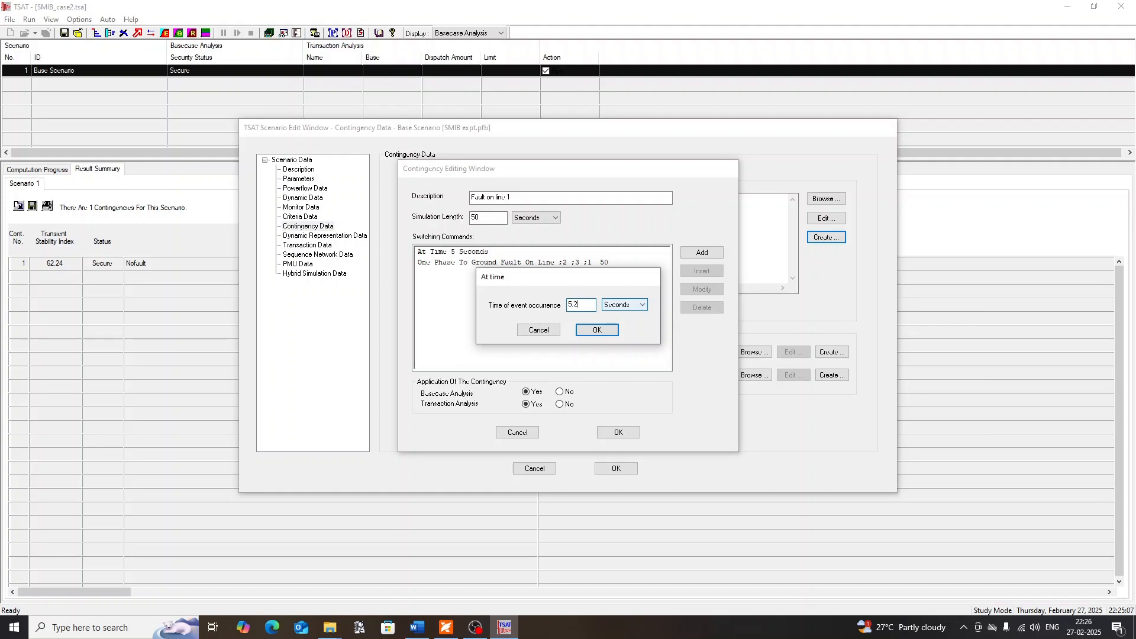
click(596, 329)
click(700, 253)
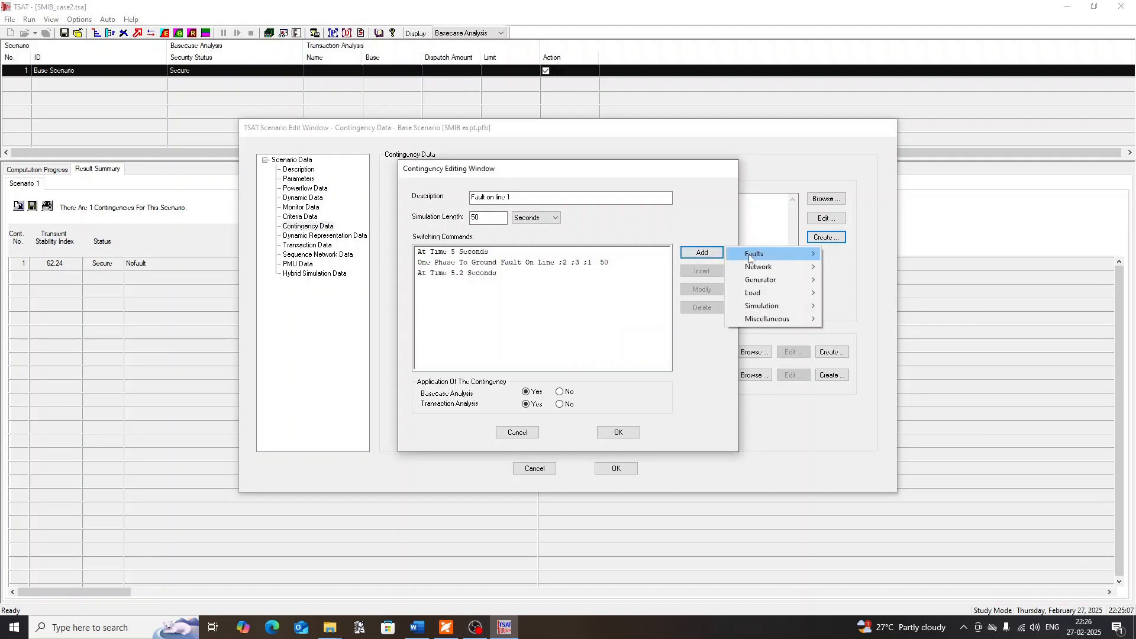
mouse_move(763, 255)
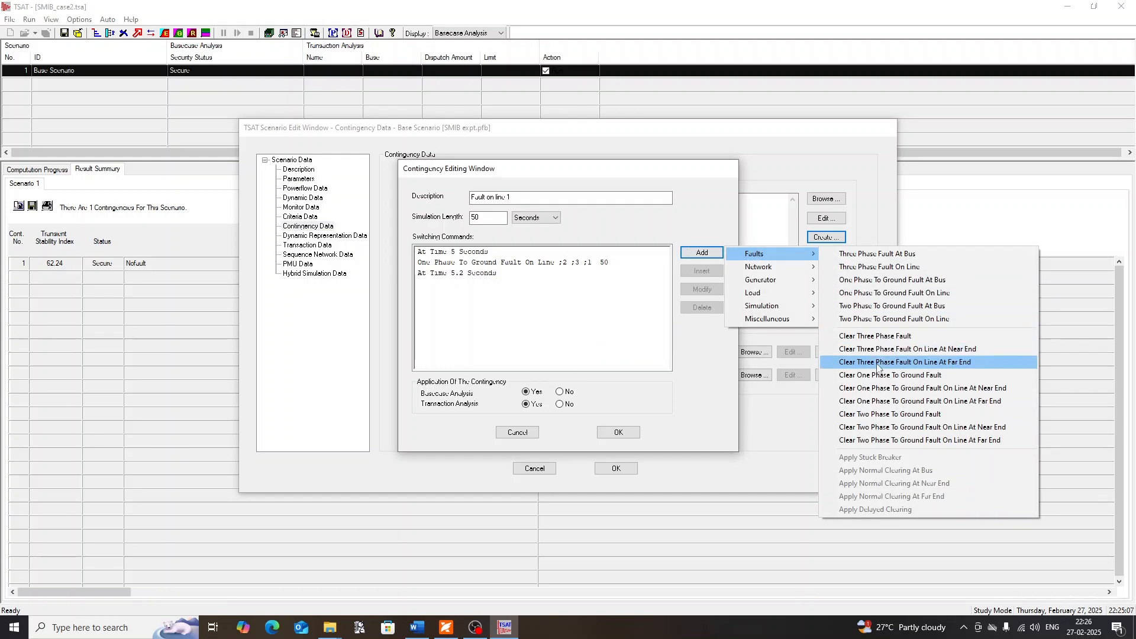
click(916, 380)
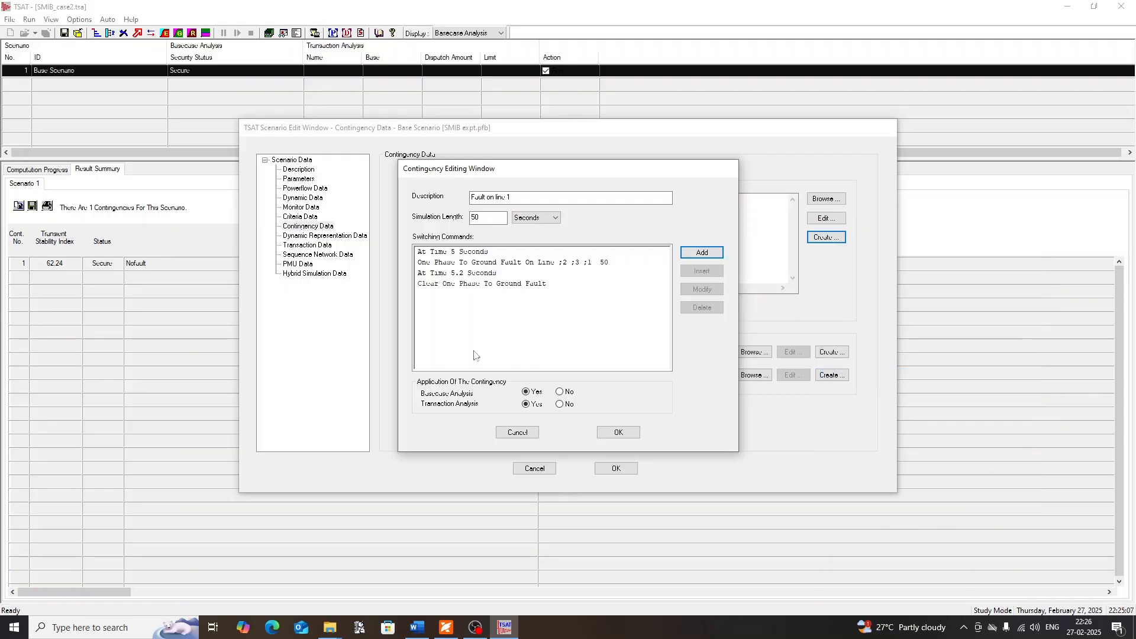
click(618, 433)
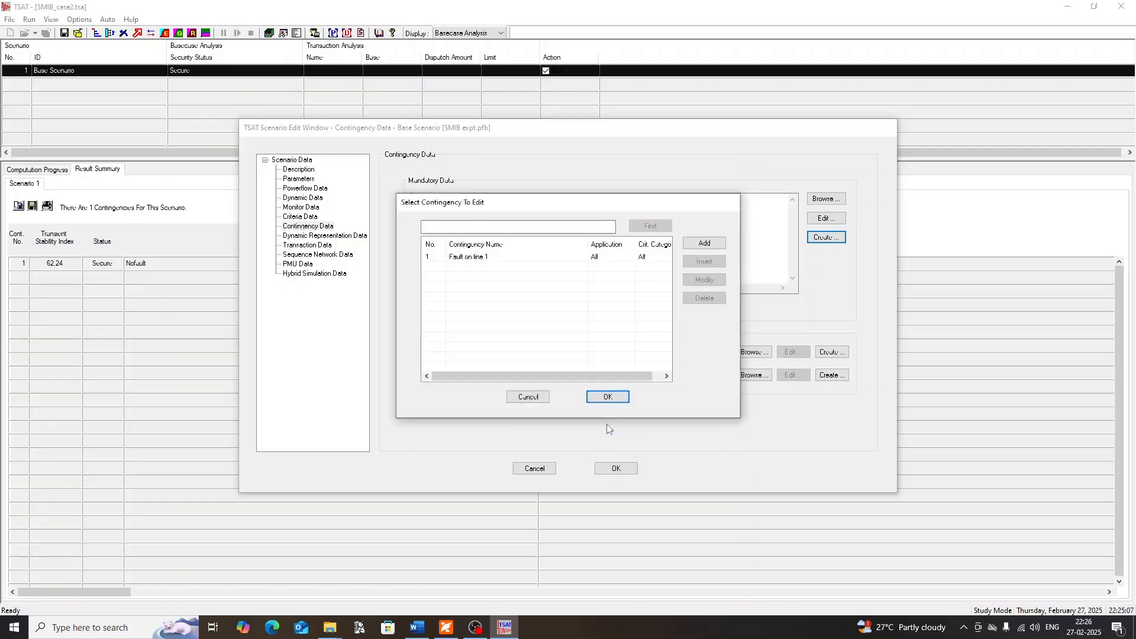
Accept the contingency list and save it as the switching data file SMIB_fault
click(606, 397)
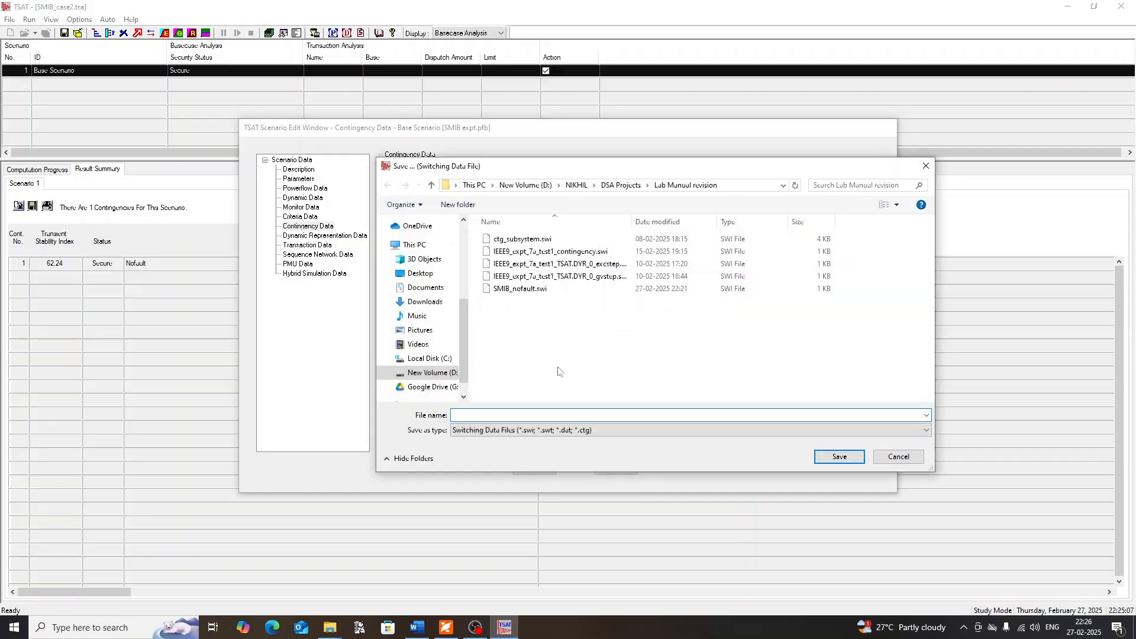
text(SM)
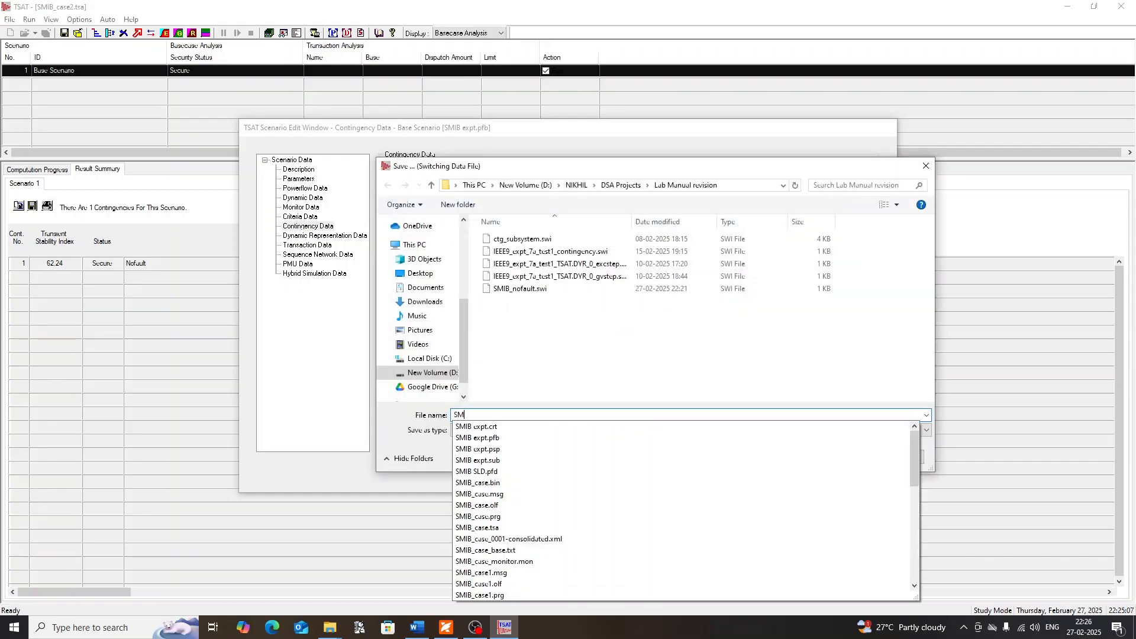
text(IB_)
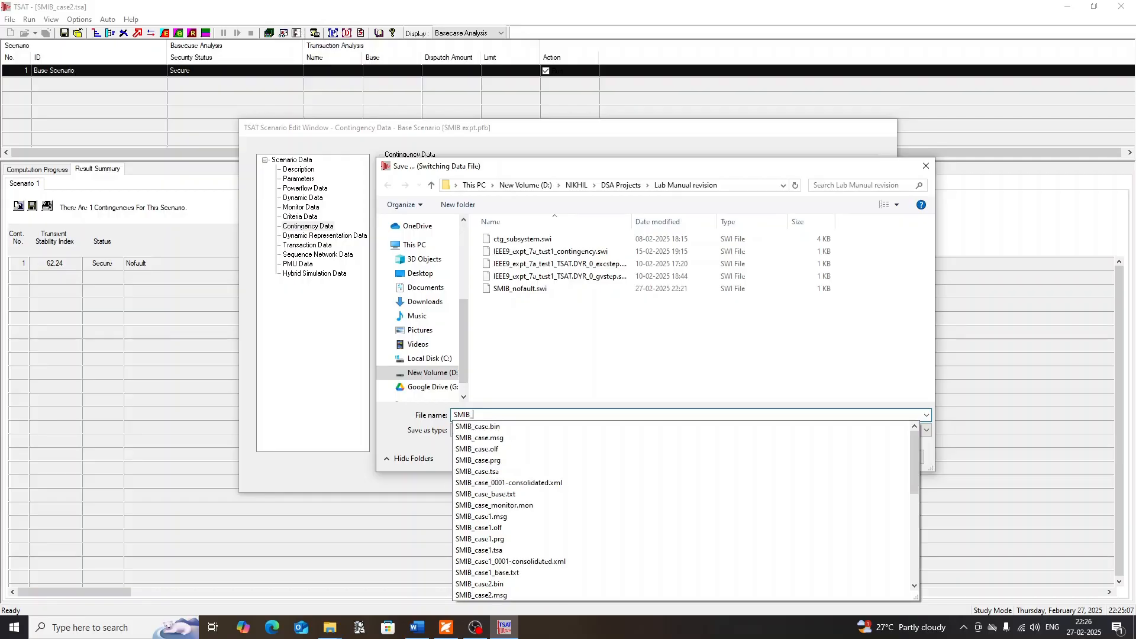
text(fault)
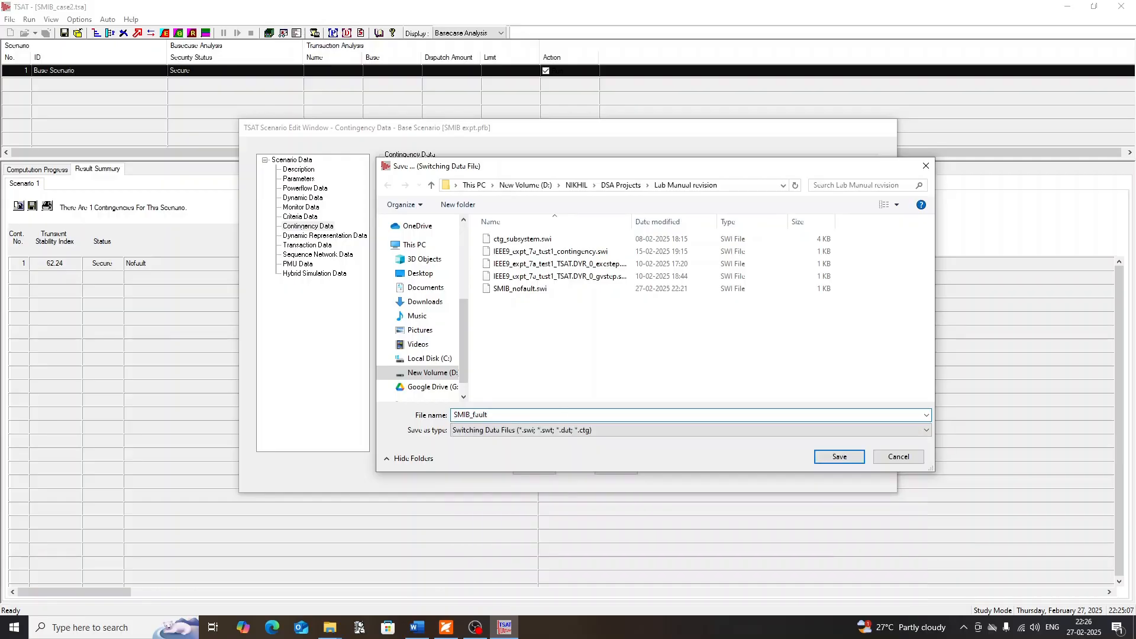
click(834, 457)
Check the SMIB_fault.swi path in the scenario's contingency files and accept the scenario changes
drag(657, 210, 439, 211)
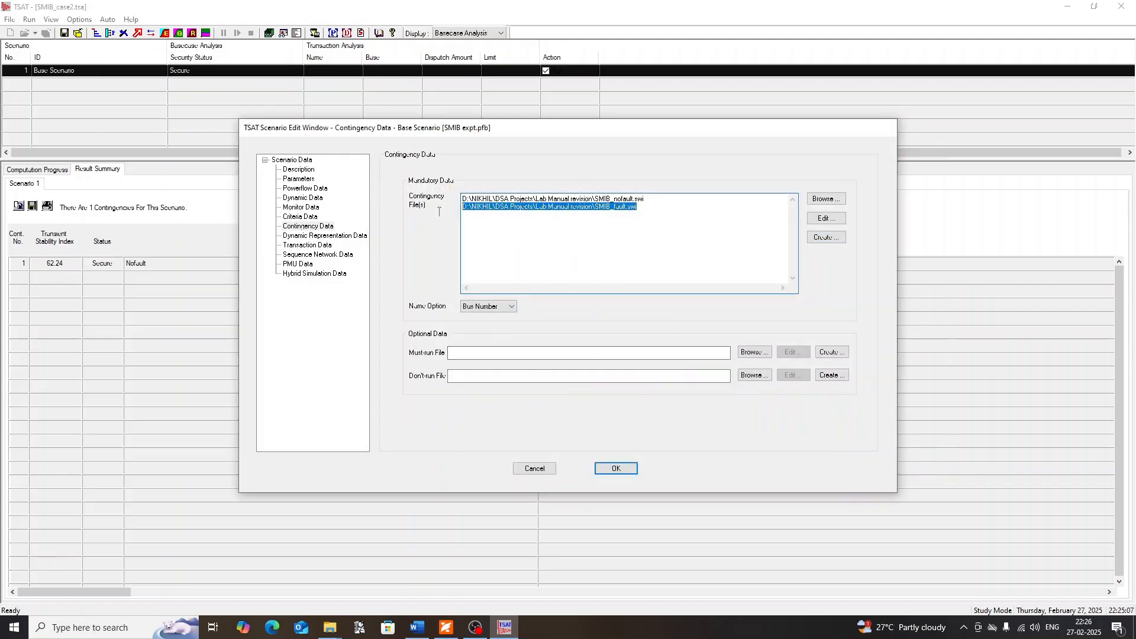
drag(642, 228, 453, 219)
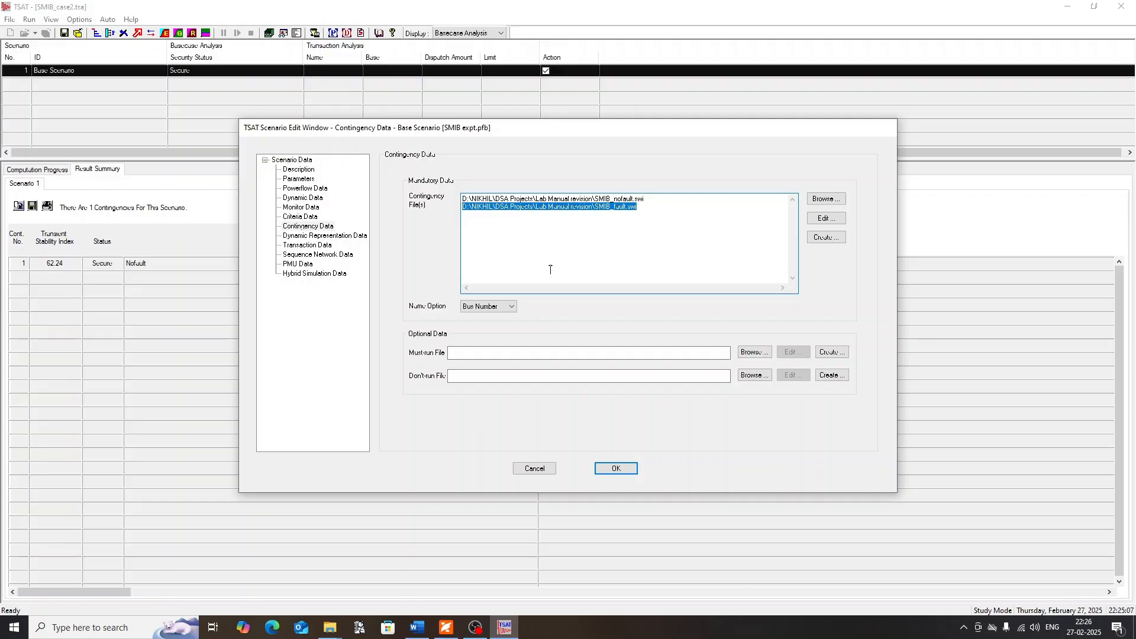
click(615, 468)
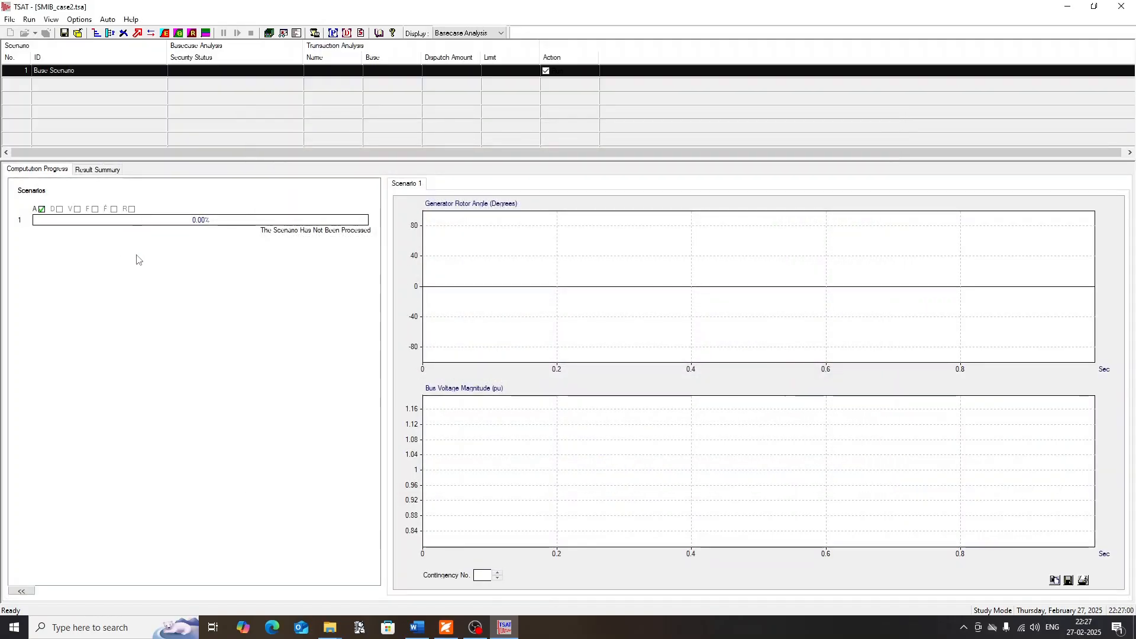
Run the basecase analysis and examine the stability index and status of the line 1 fault contingency in the result summary
click(98, 34)
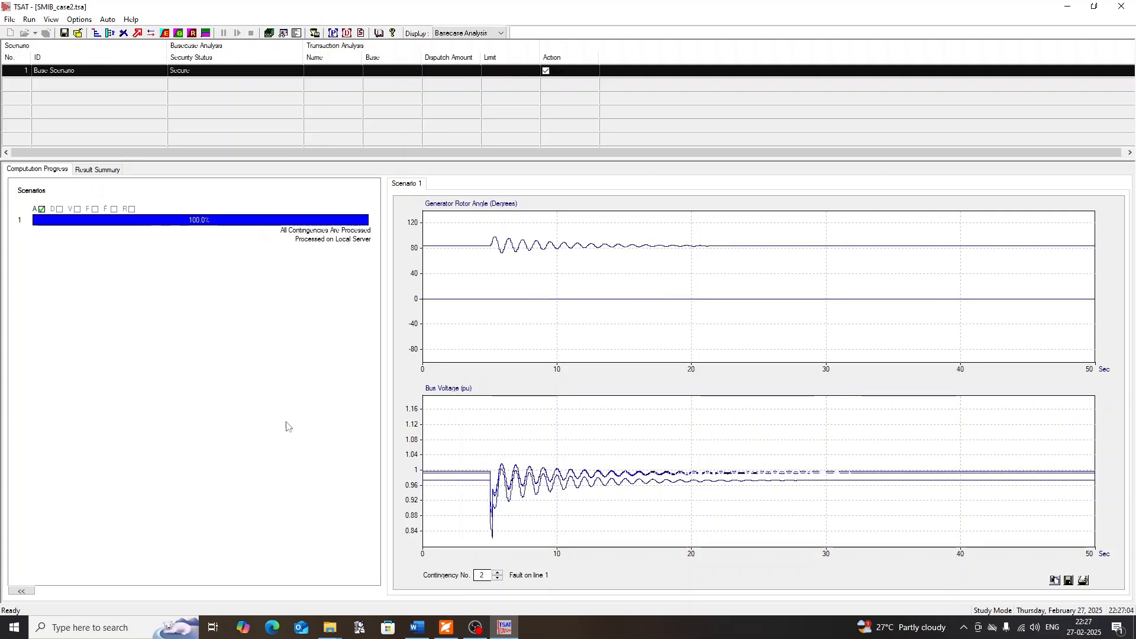
click(97, 171)
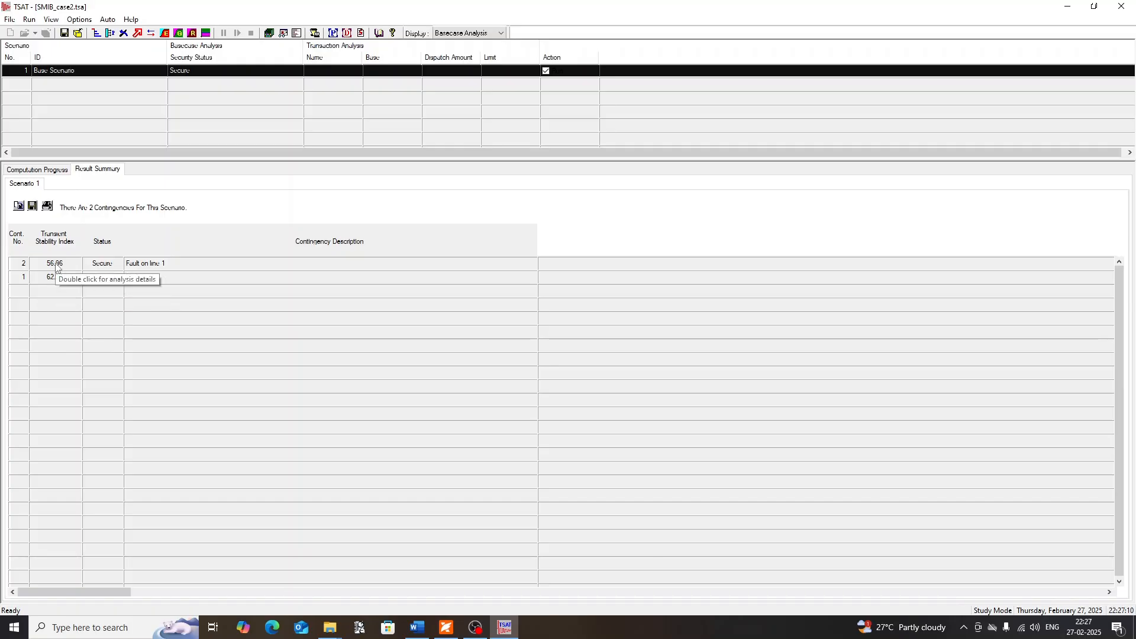
click(153, 265)
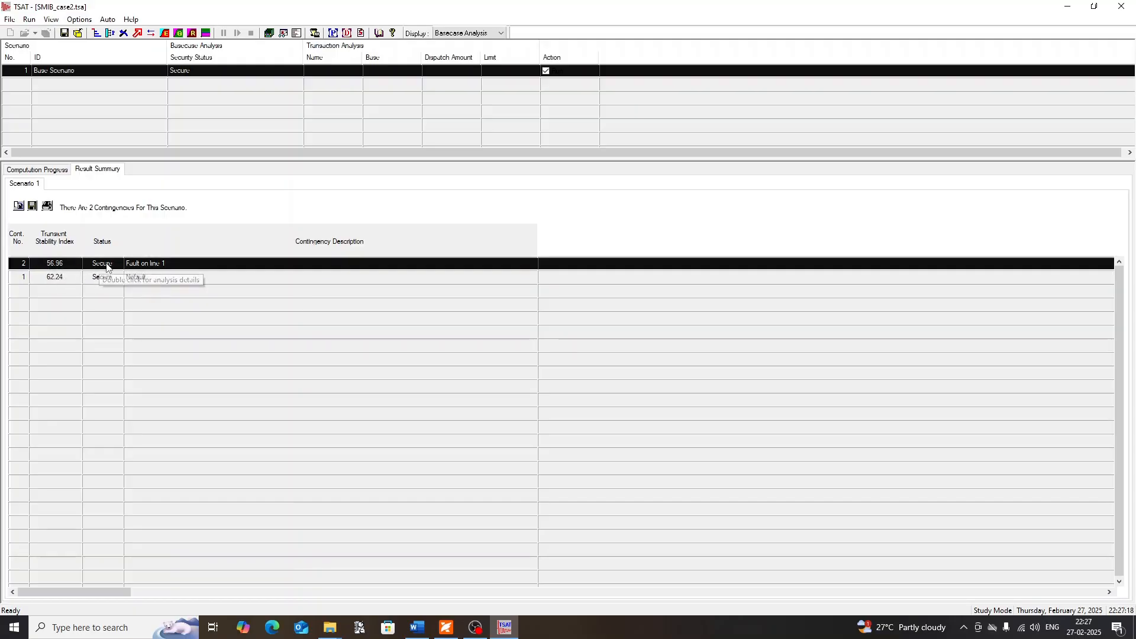
click(133, 317)
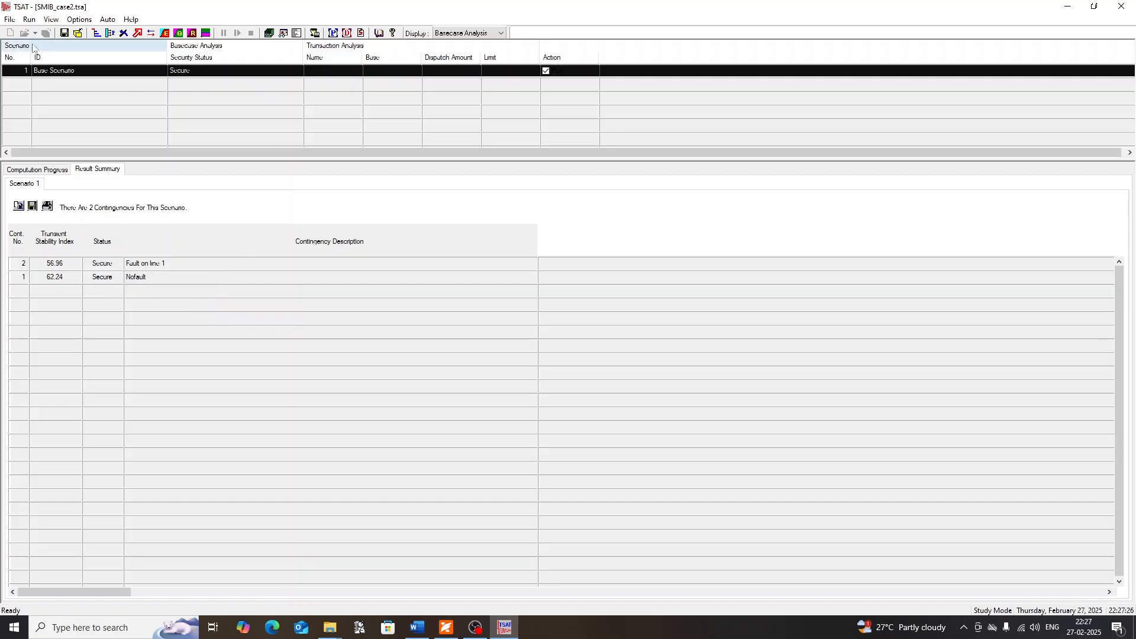
Open the case results in DSATools Output Analysis and maximize its window
click(51, 19)
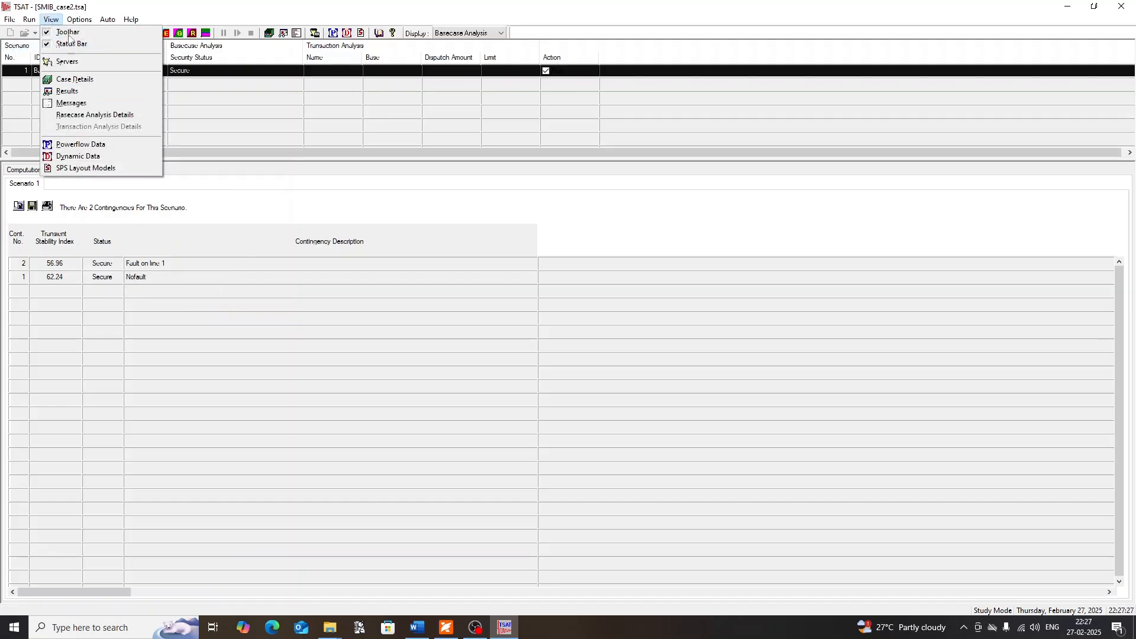
click(67, 91)
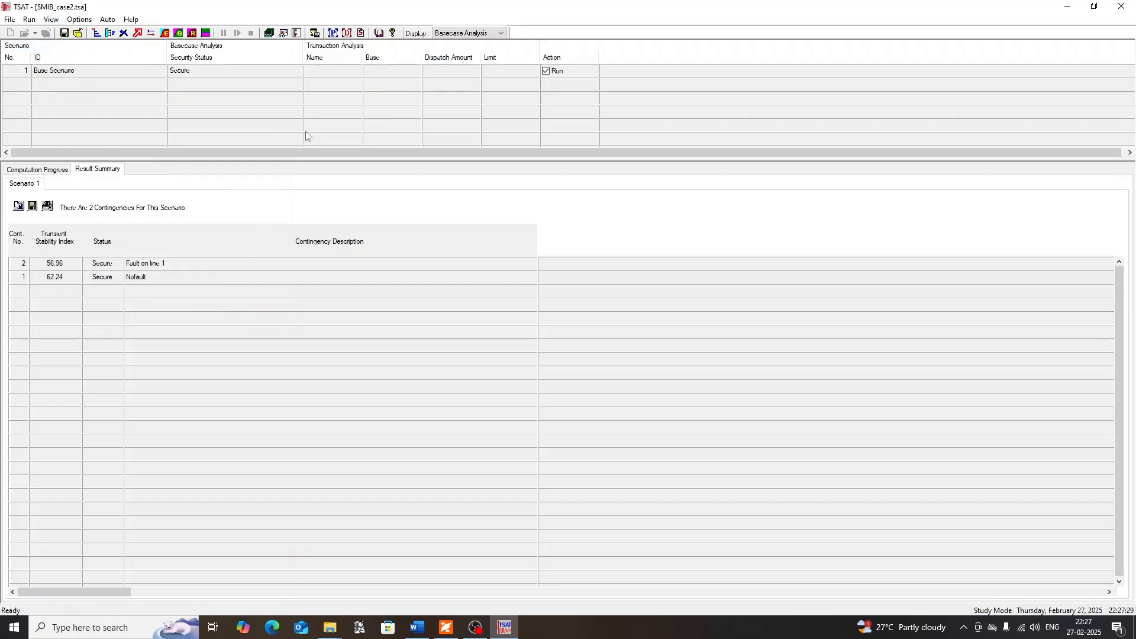
click(283, 34)
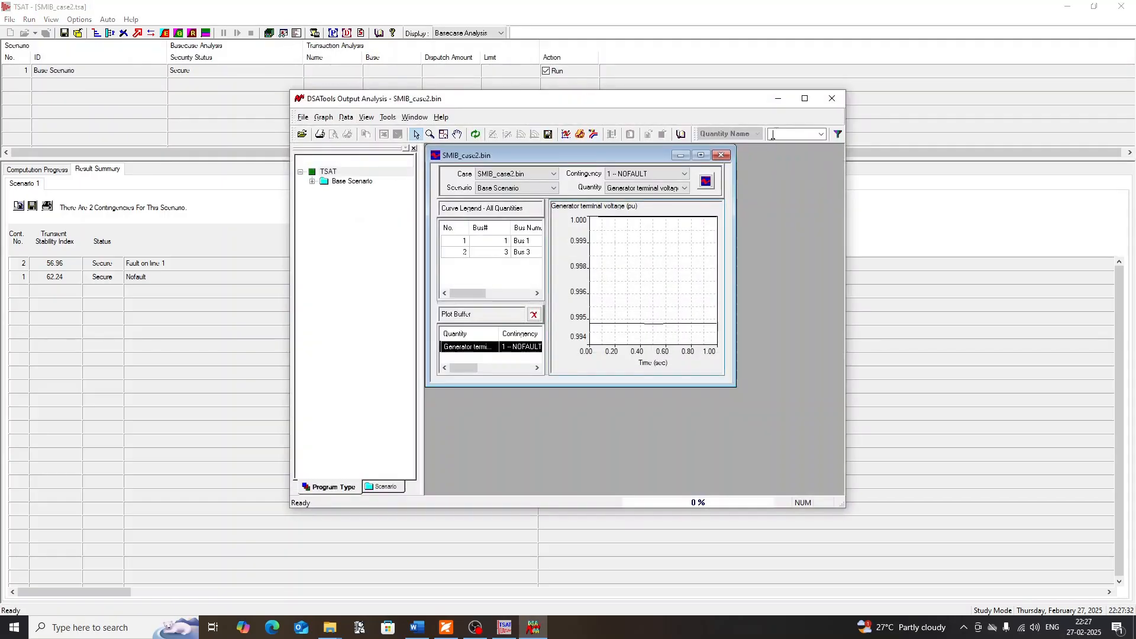
click(804, 98)
click(410, 63)
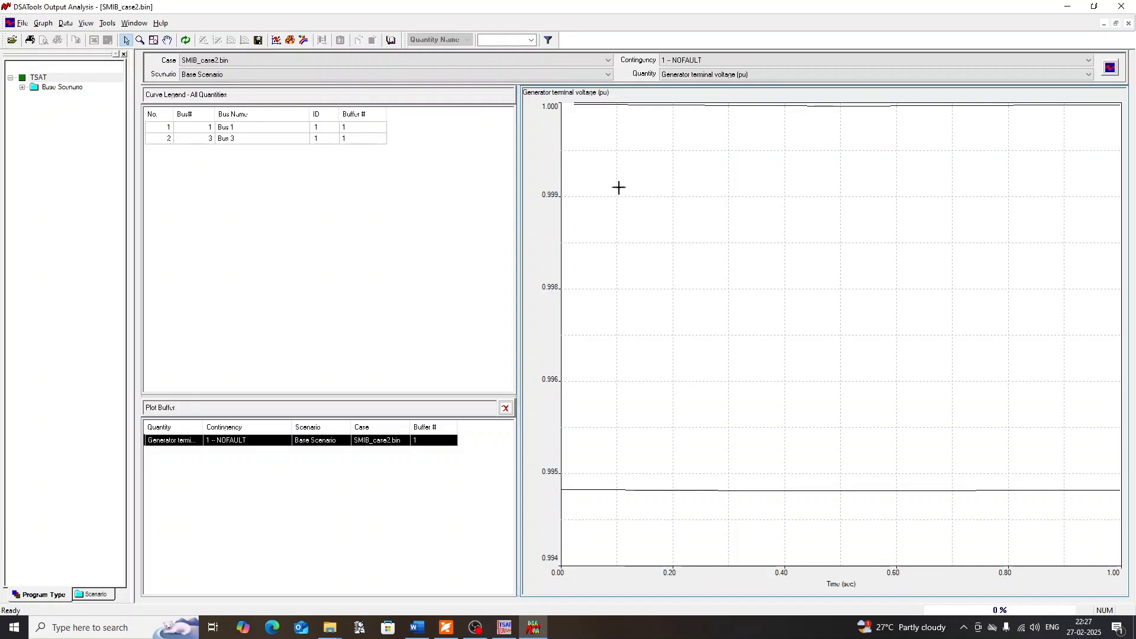
Plot the generator angle in degrees for the FAULT ON LINE 1 contingency
click(686, 59)
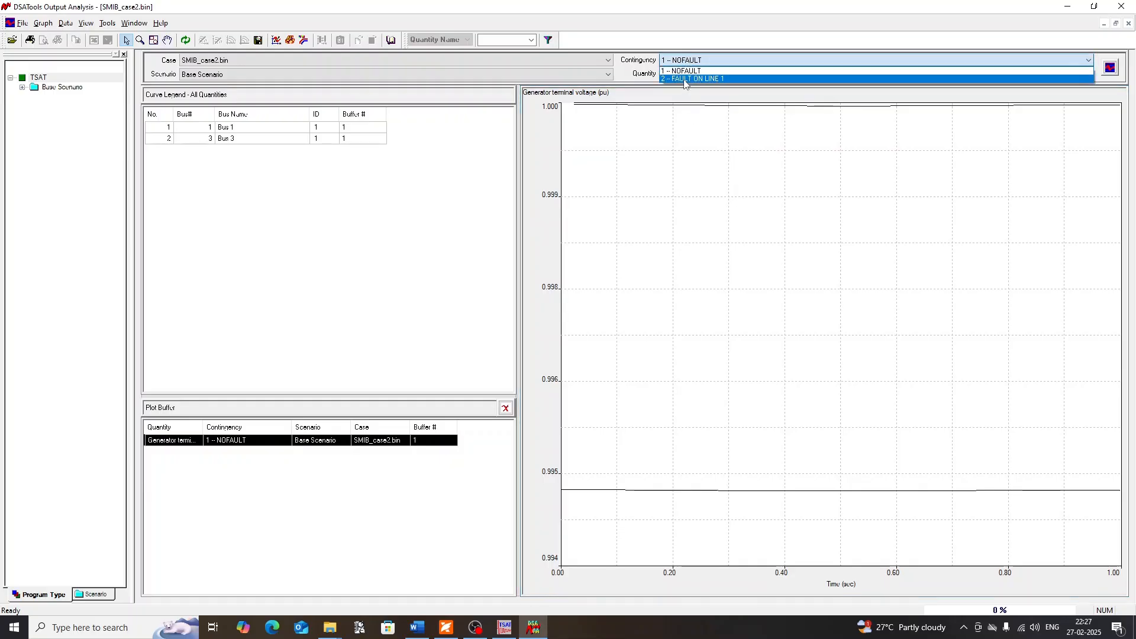
click(686, 78)
click(774, 75)
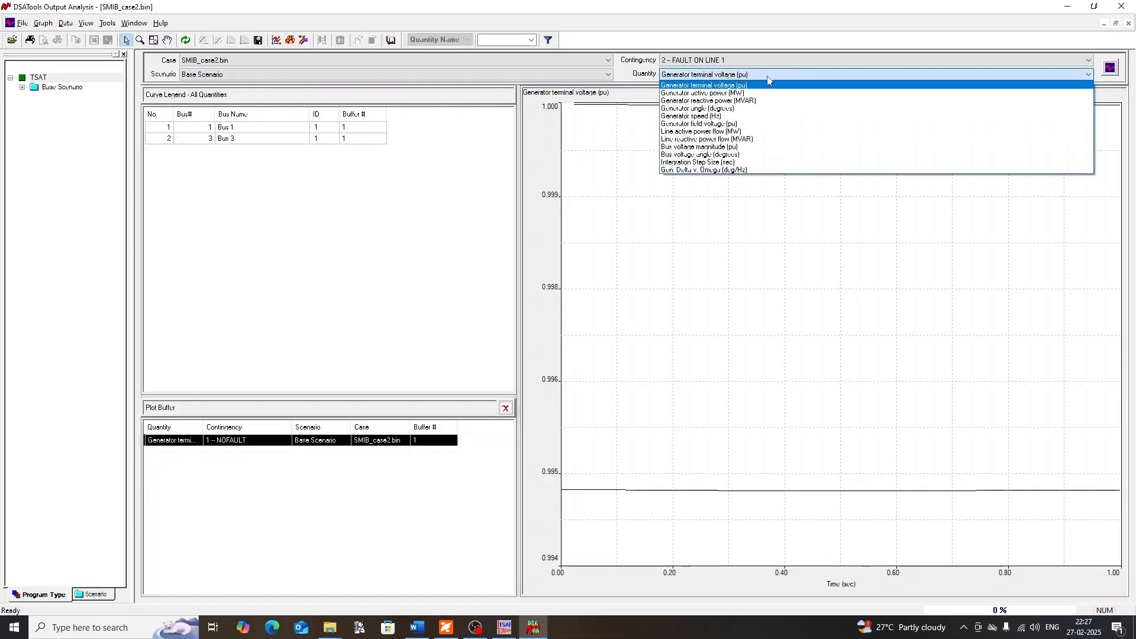
click(711, 111)
click(1110, 71)
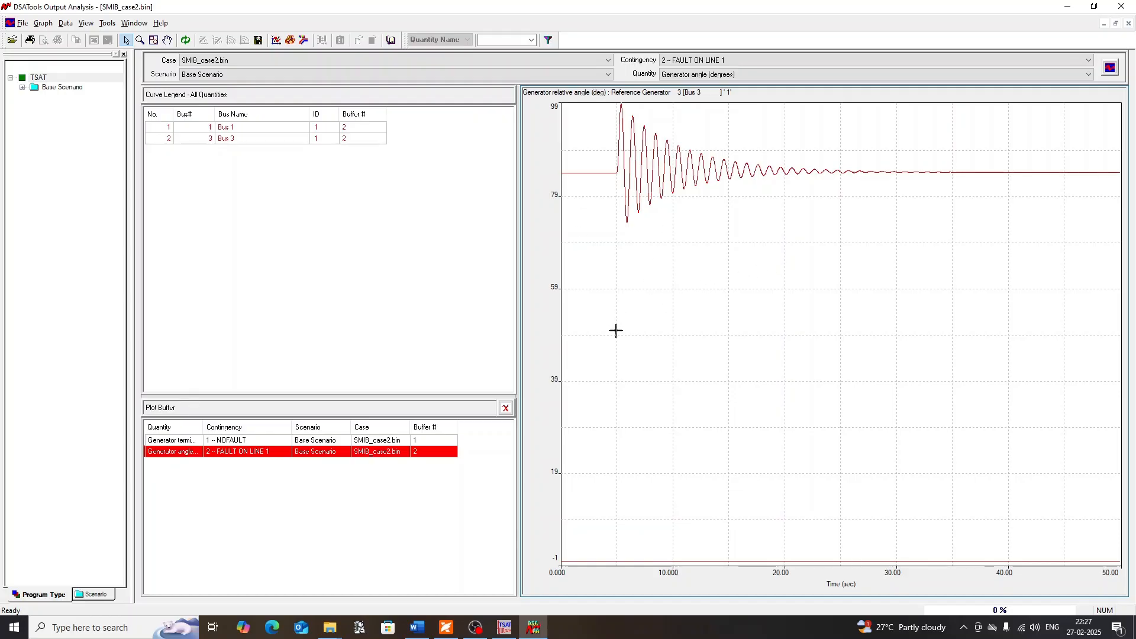
click(43, 23)
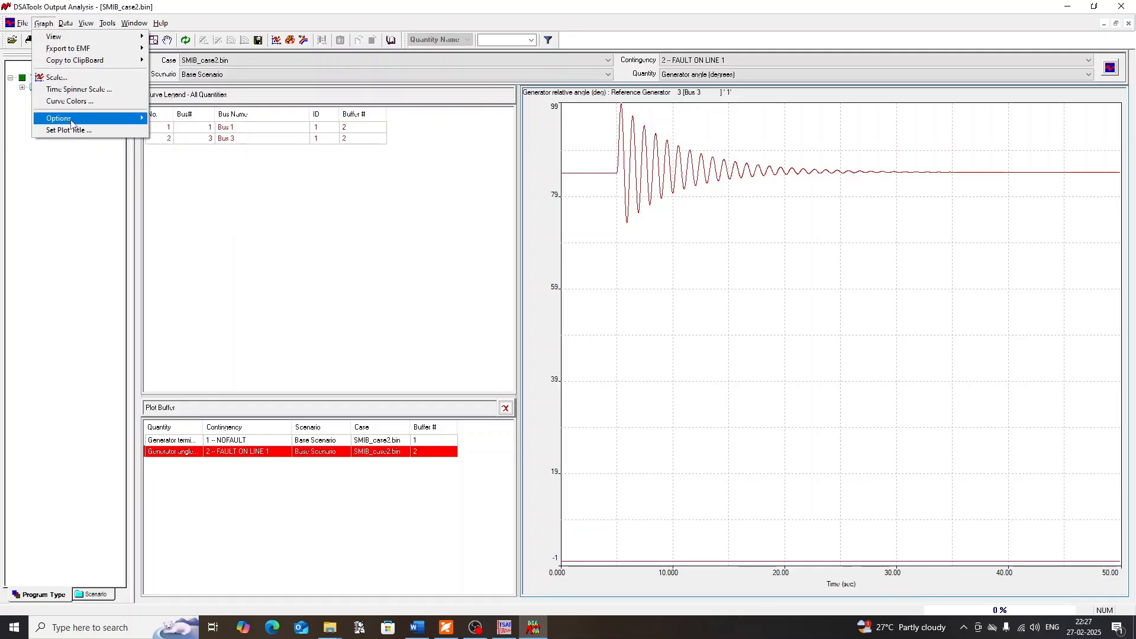
mouse_move(71, 121)
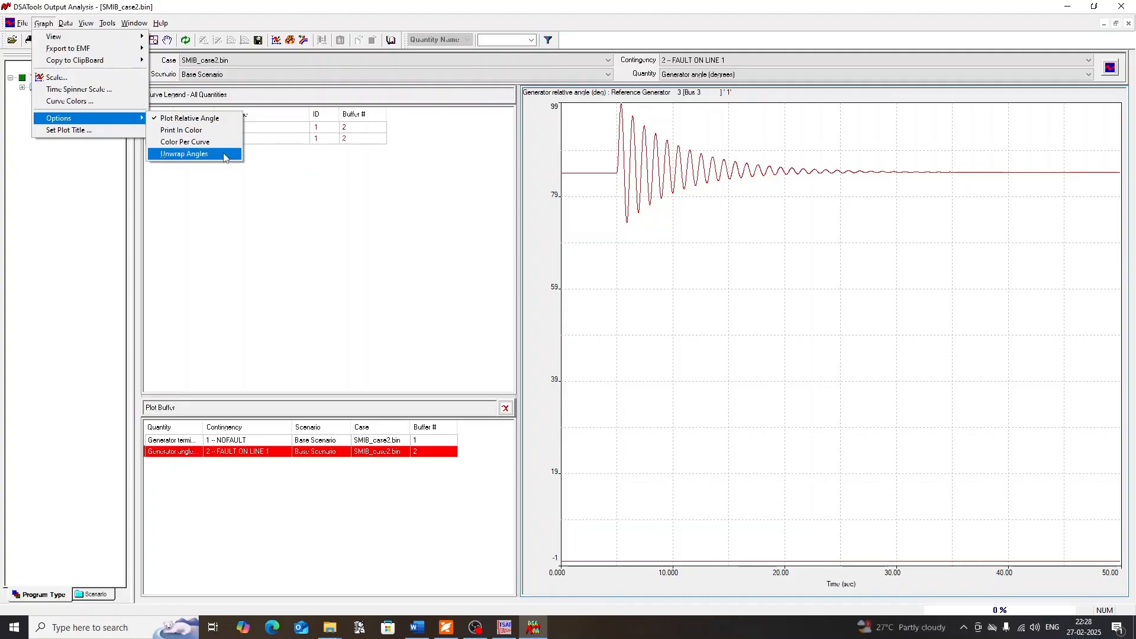
click(639, 247)
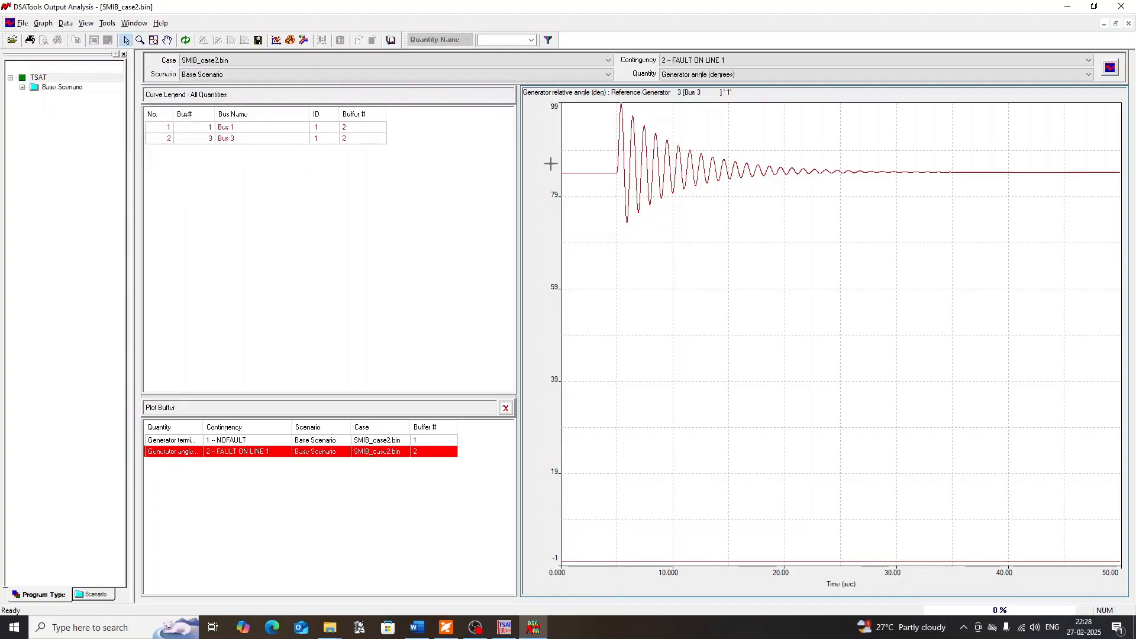
Highlight the Bus 1 and Bus 3 generator angle curves in turn, finishing with Bus 1 selected
click(222, 126)
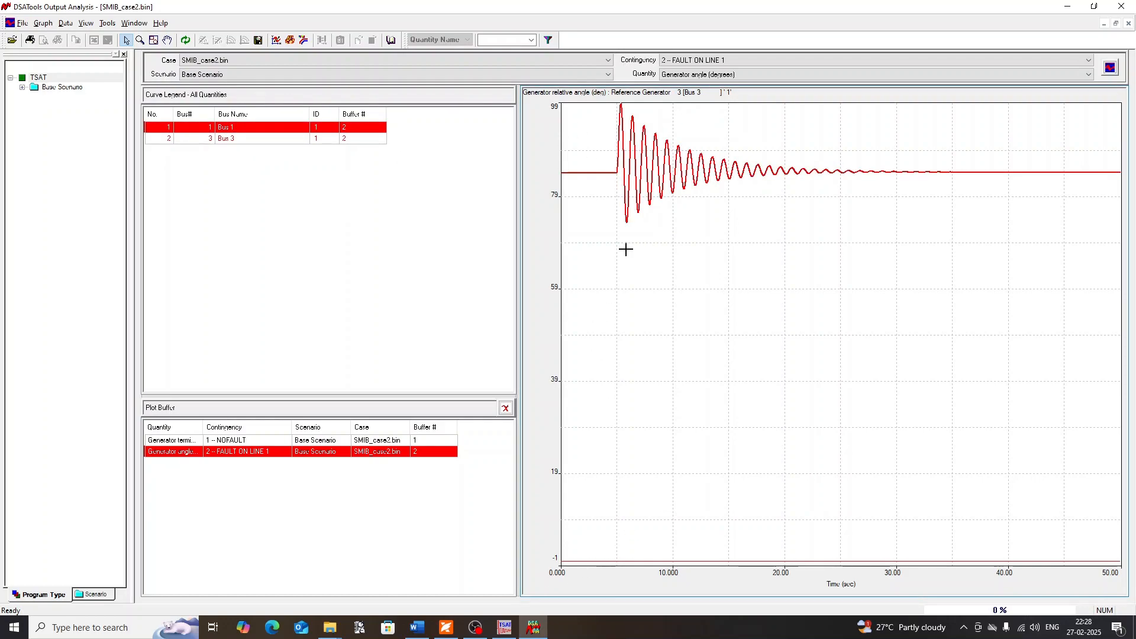
click(228, 138)
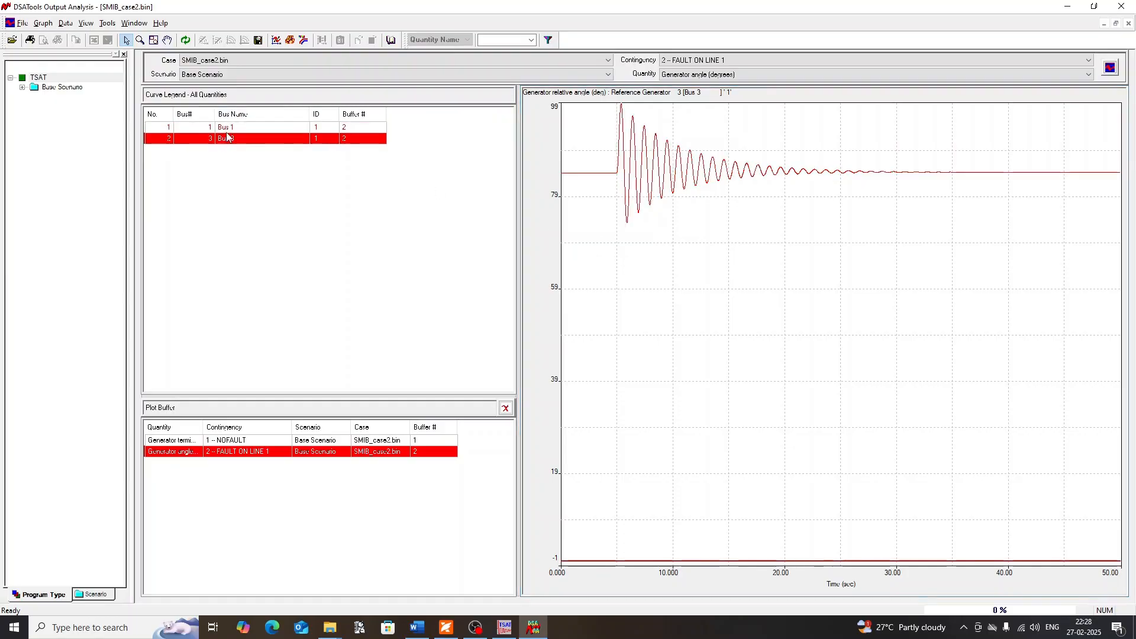
click(257, 129)
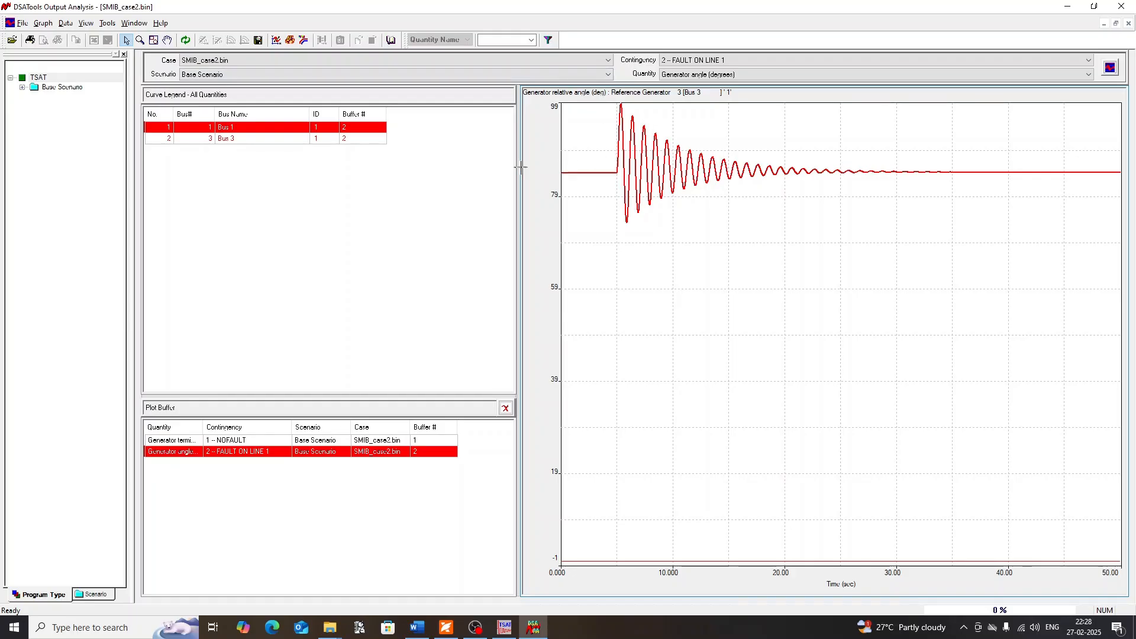
Examine the generator relative angle's curve statistics in a window widened to show every column, and close it
click(107, 23)
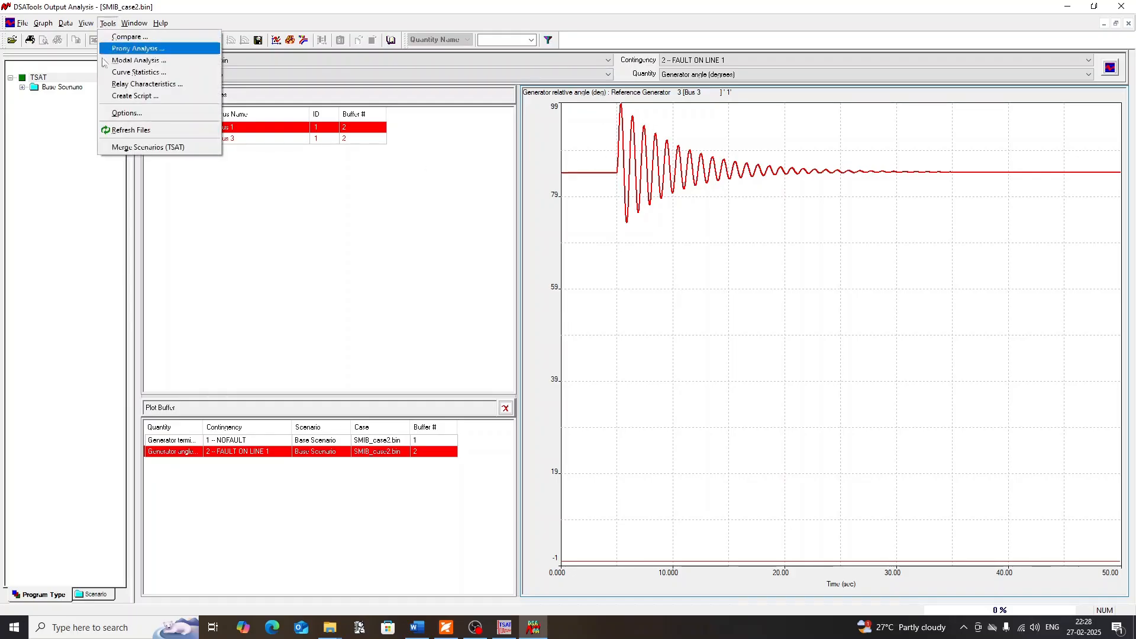
click(121, 72)
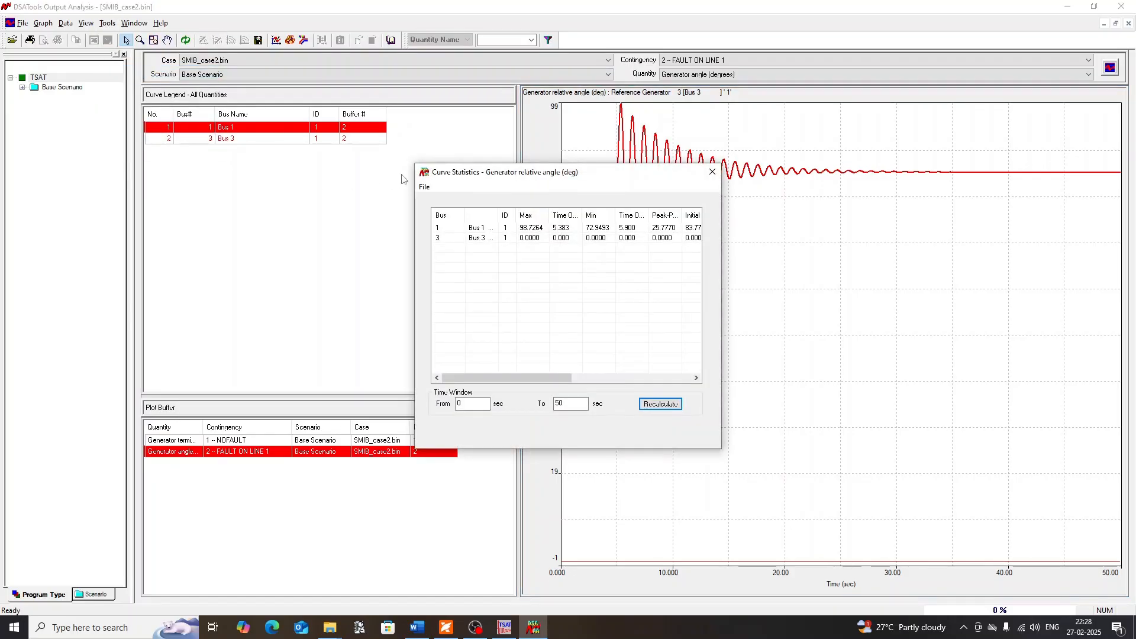
drag(414, 215, 157, 215)
click(275, 233)
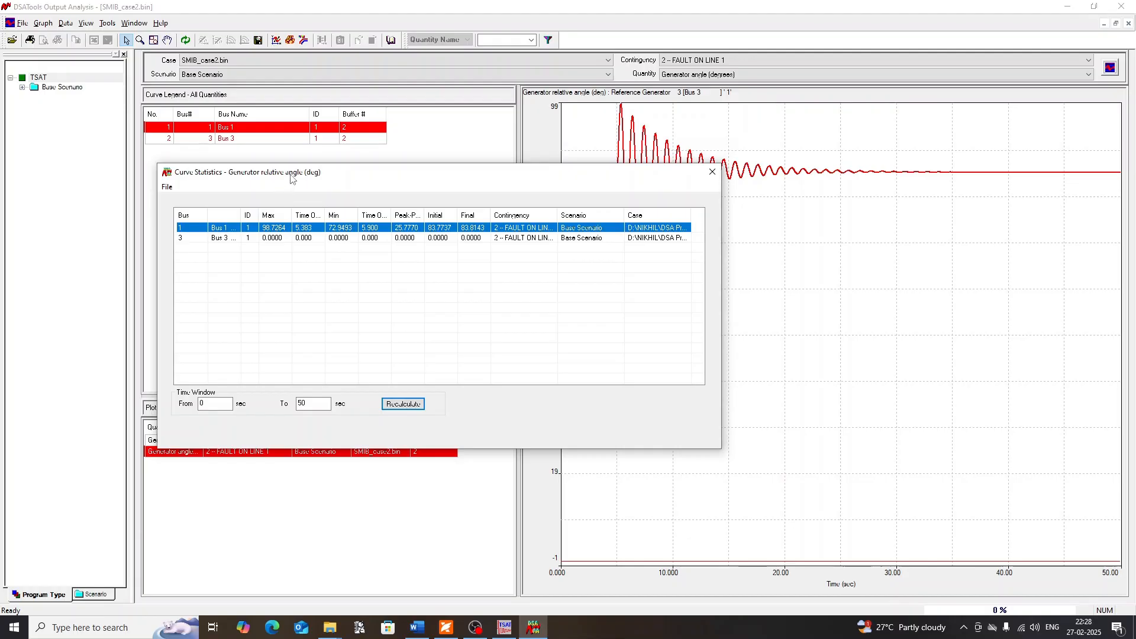
drag(292, 173, 174, 143)
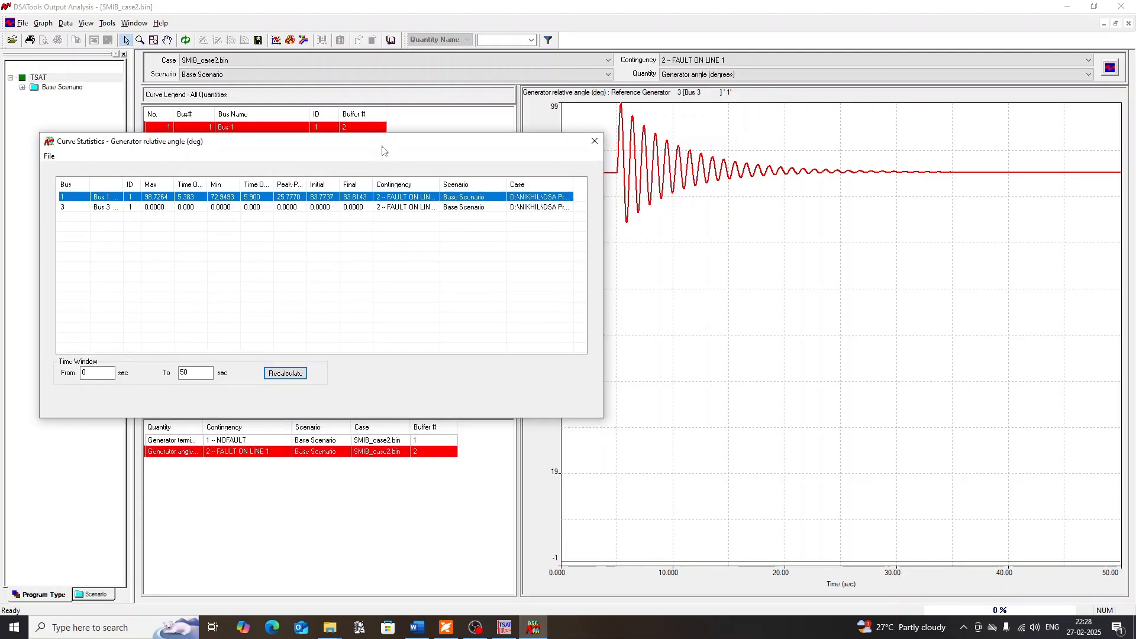
drag(387, 146, 387, 168)
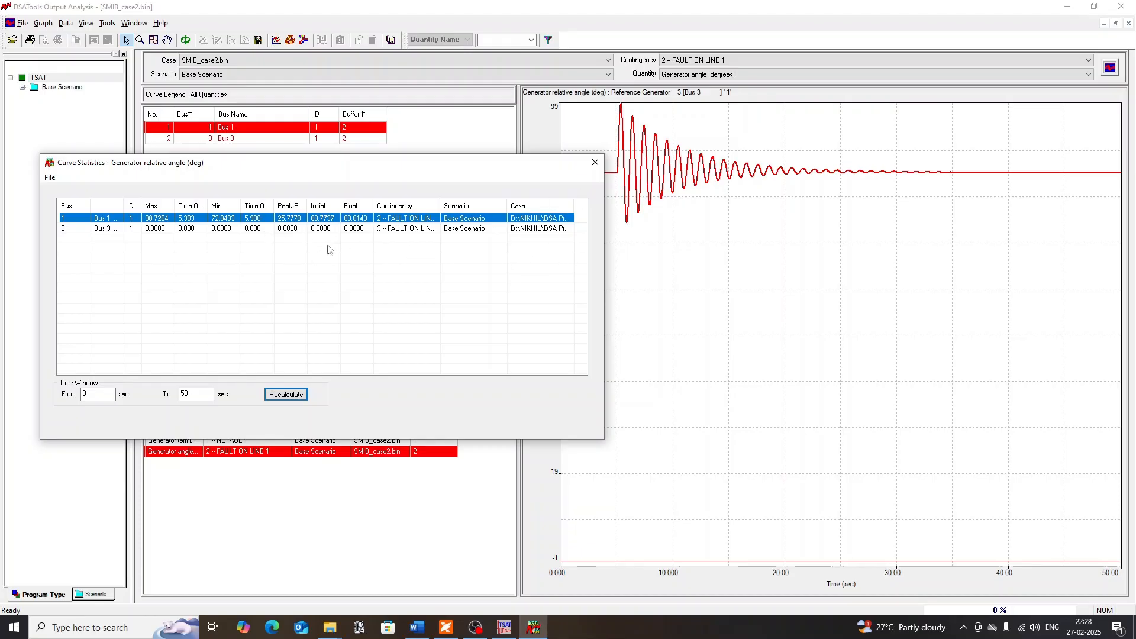
click(595, 162)
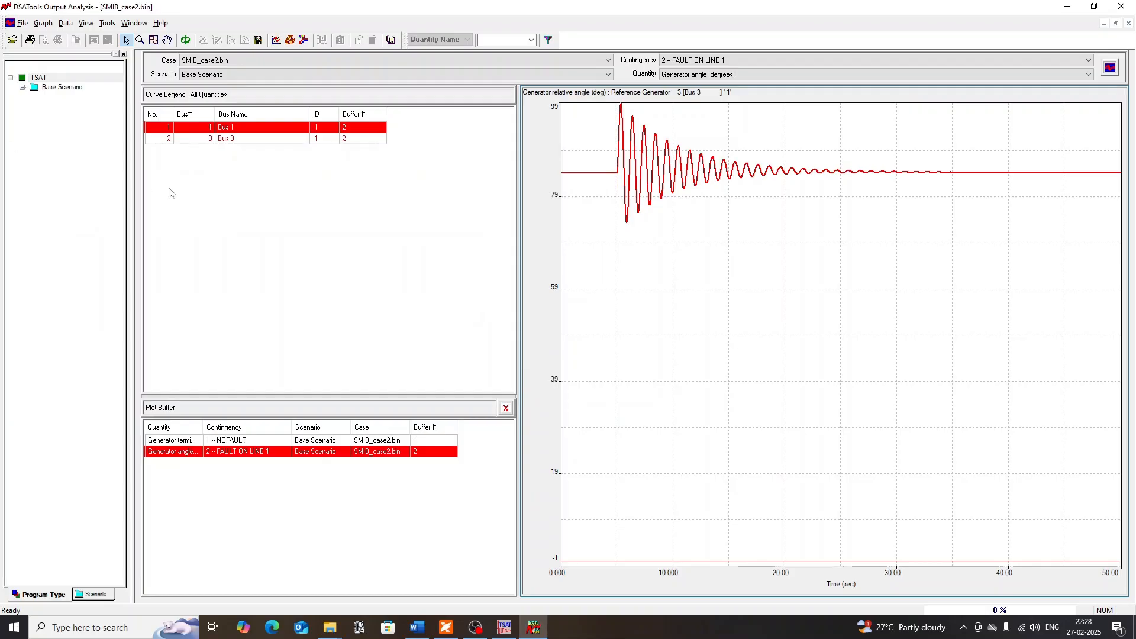
Limit the curve legend to the selected Bus 1 quantity and switch it back to all quantities
click(229, 227)
click(242, 130)
right_click(245, 130)
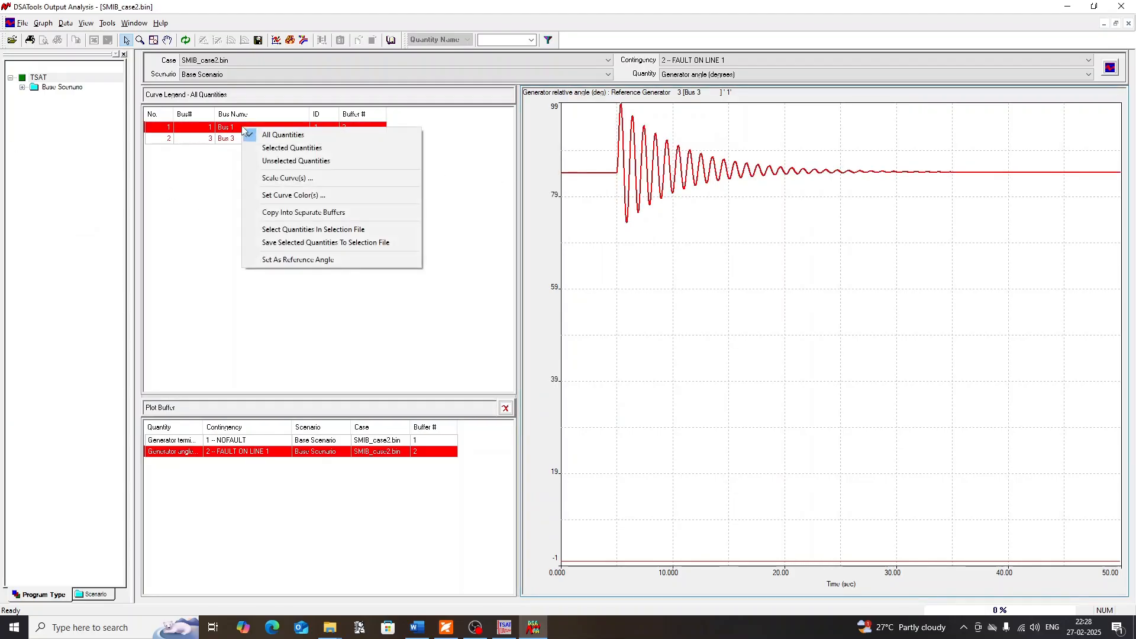
click(281, 151)
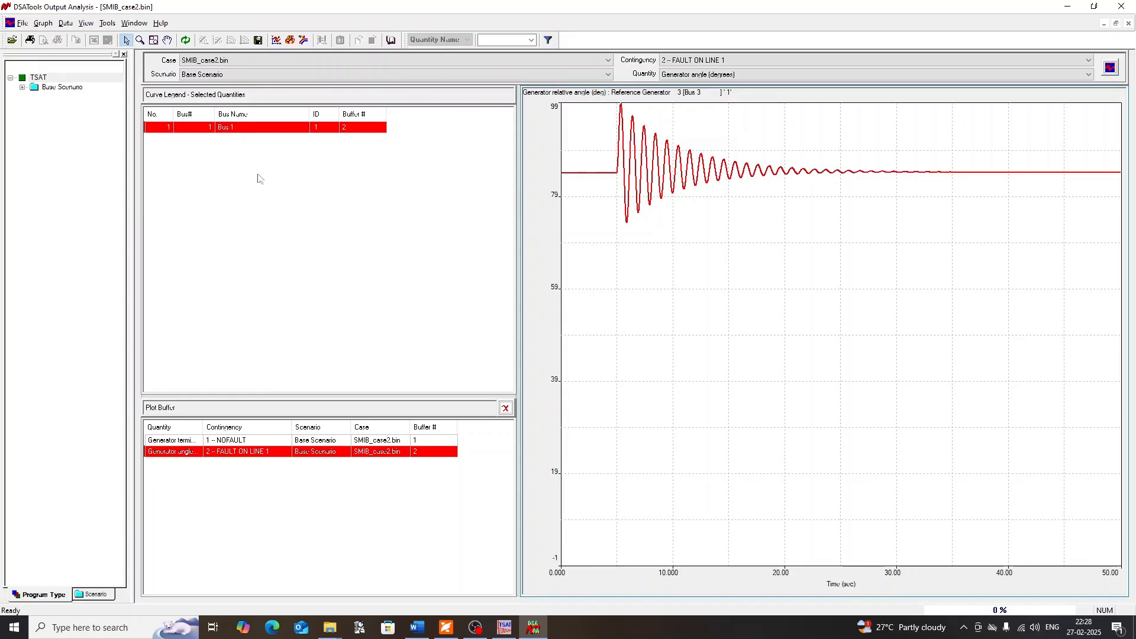
right_click(241, 156)
click(248, 159)
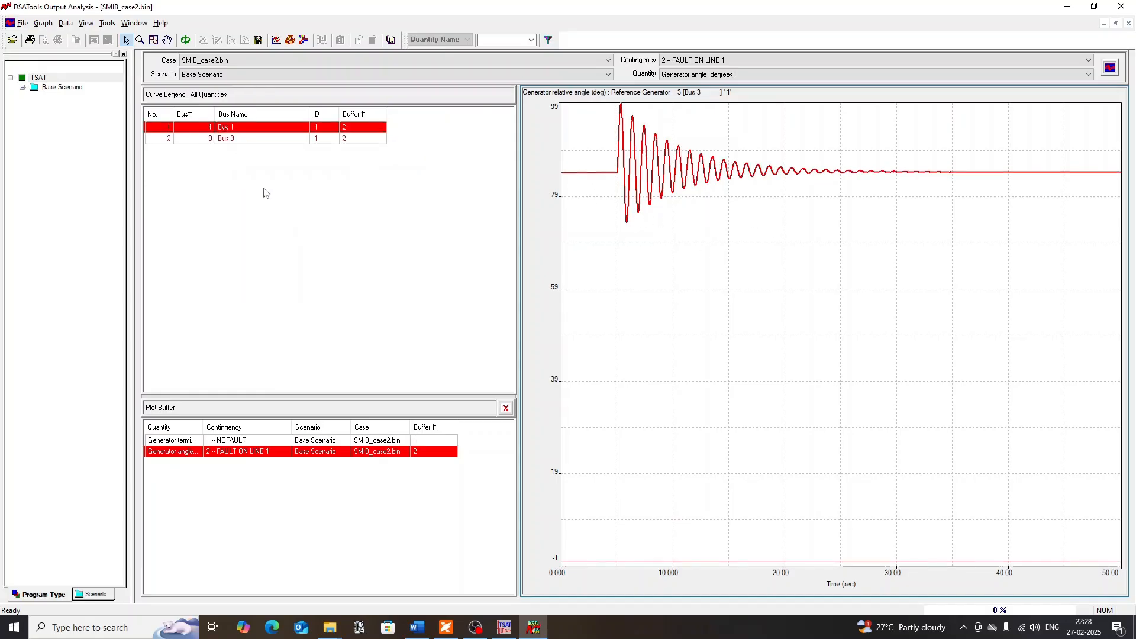
Change the colour of the Bus 1 generator angle curve to dark green
click(243, 127)
right_click(244, 130)
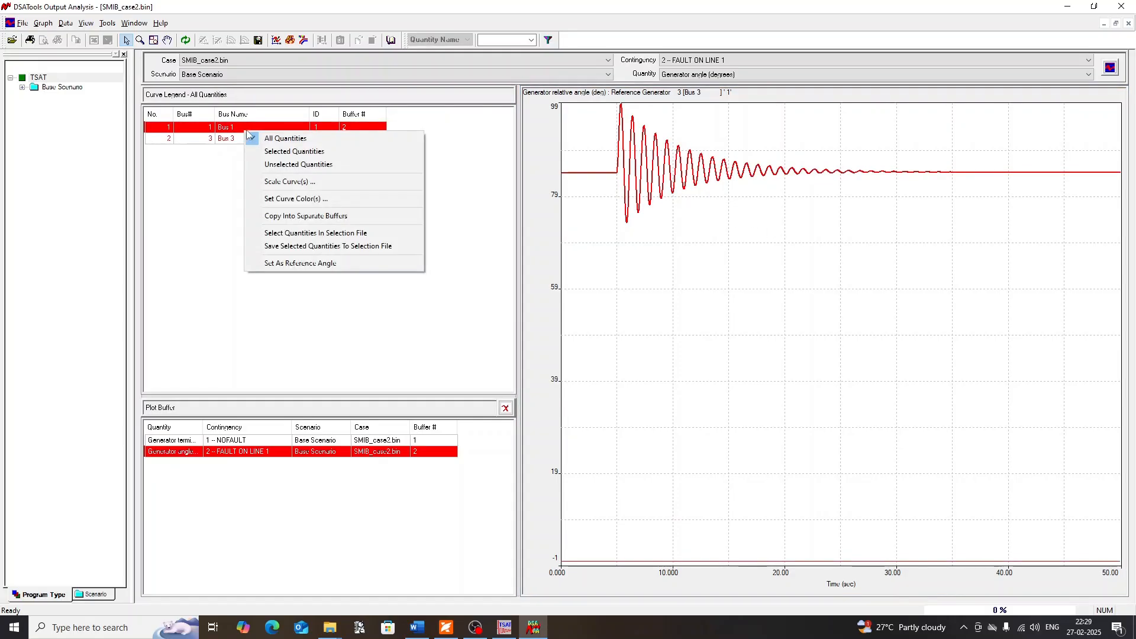
click(289, 199)
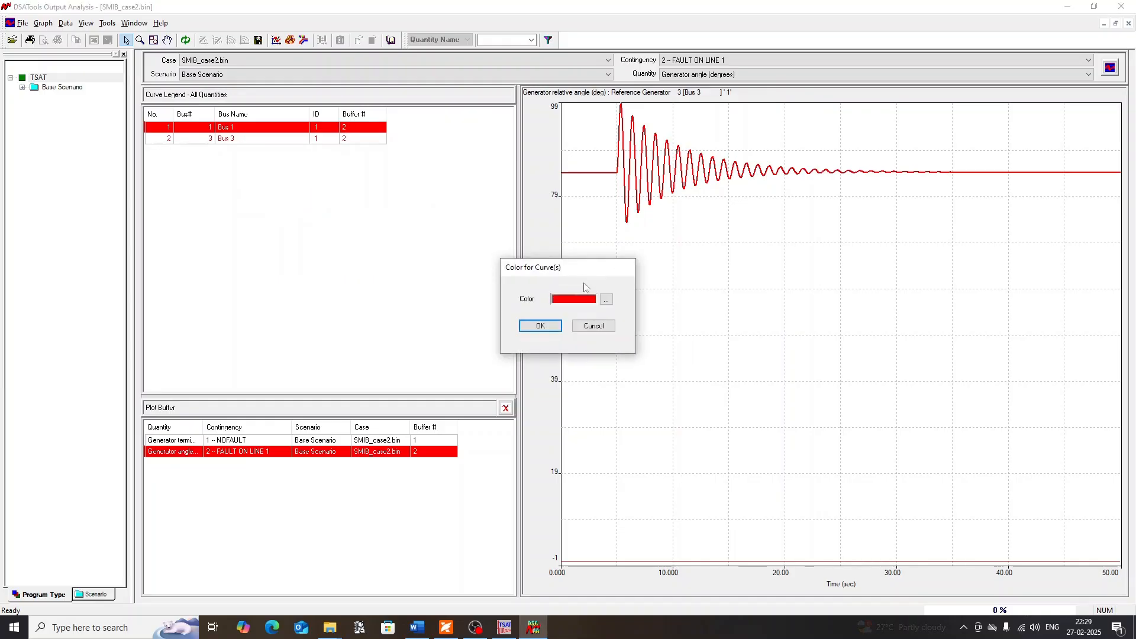
click(608, 301)
click(560, 285)
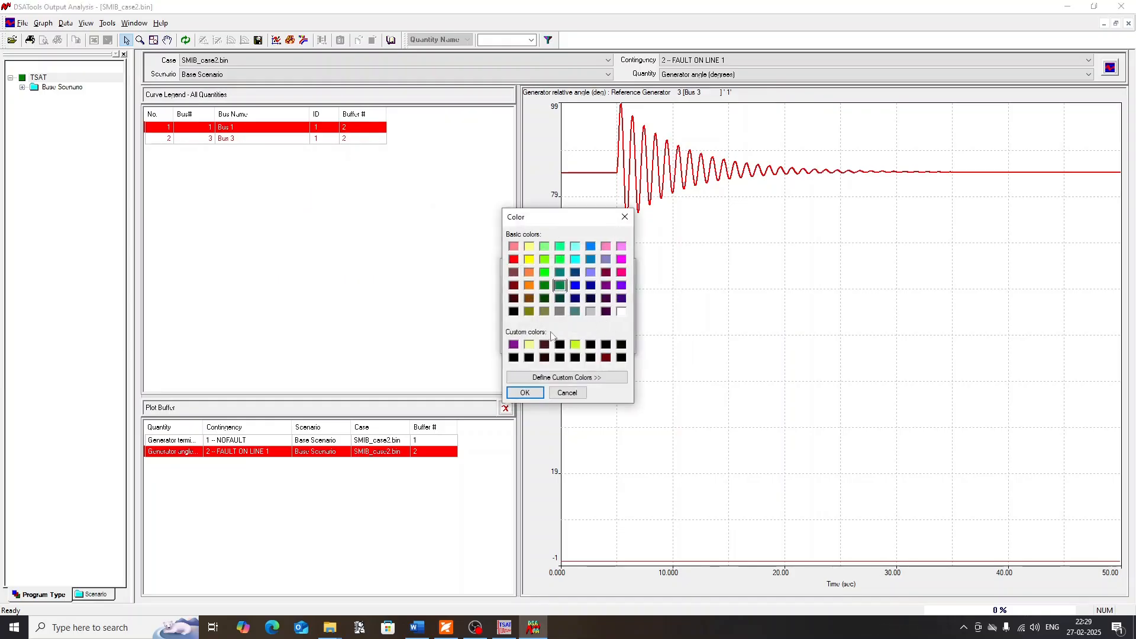
click(525, 393)
click(539, 324)
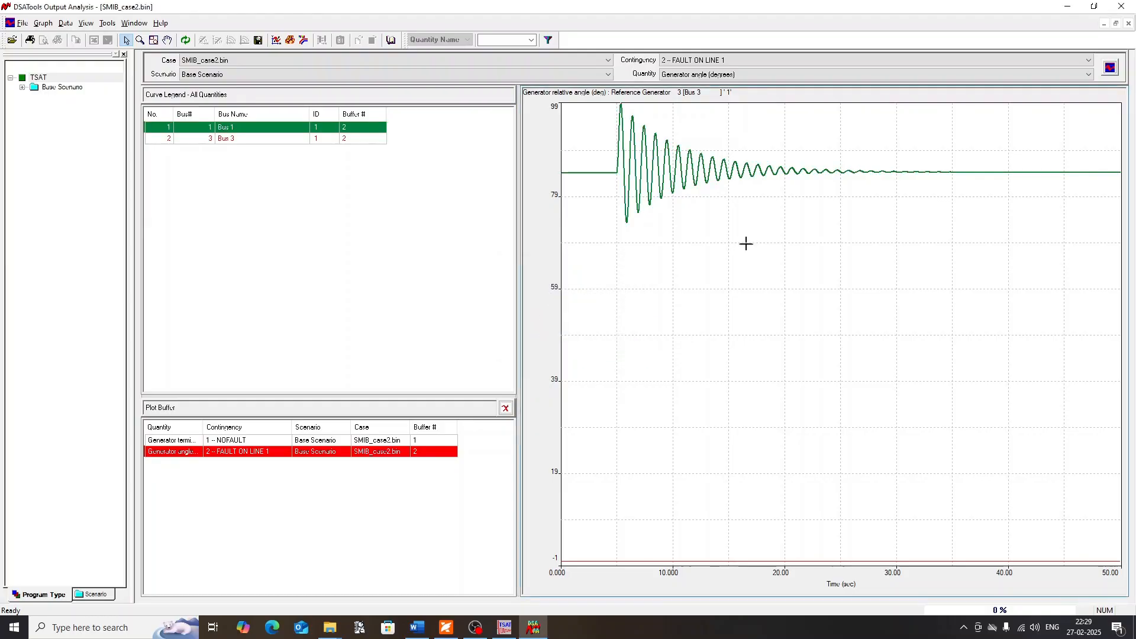
click(272, 176)
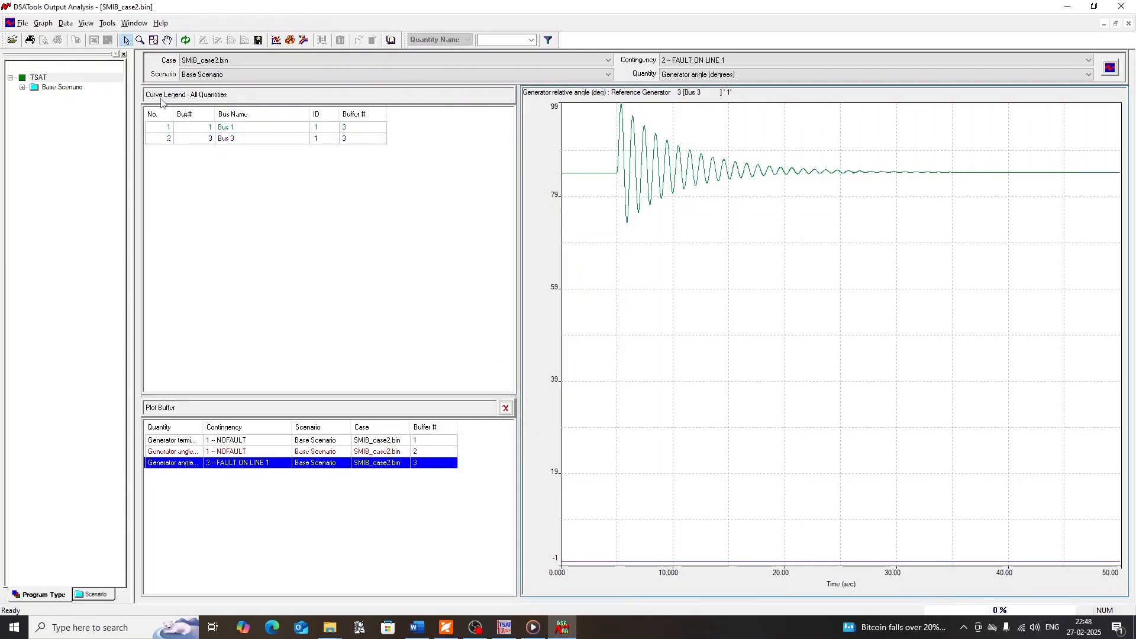
Check the export dialog for saving the plot data as an Excel file and cancel it
click(66, 23)
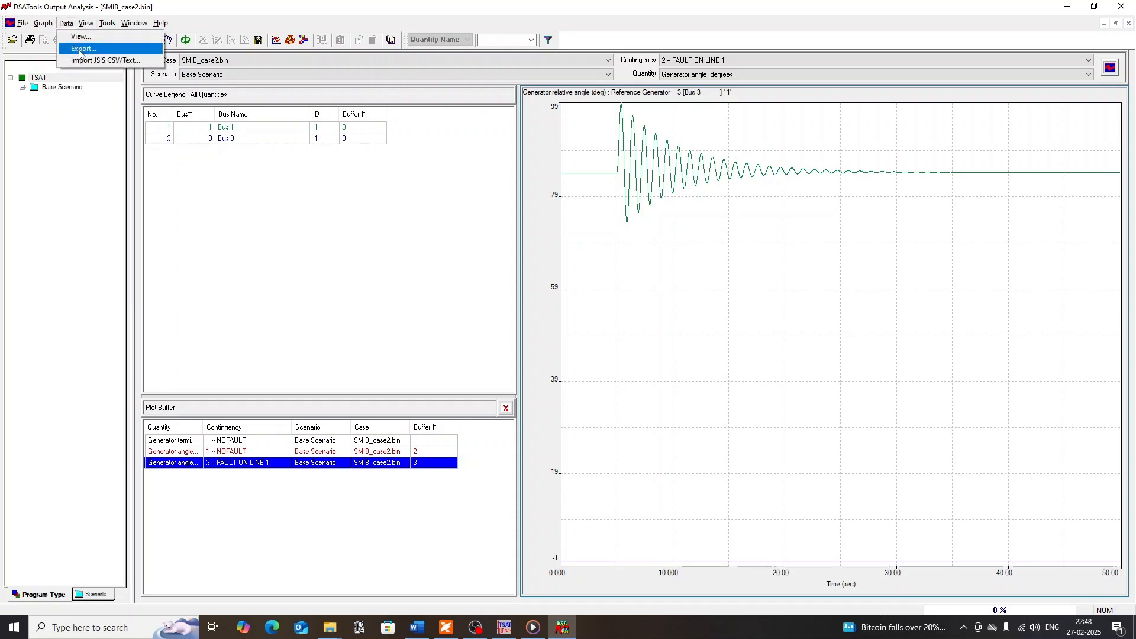
click(81, 49)
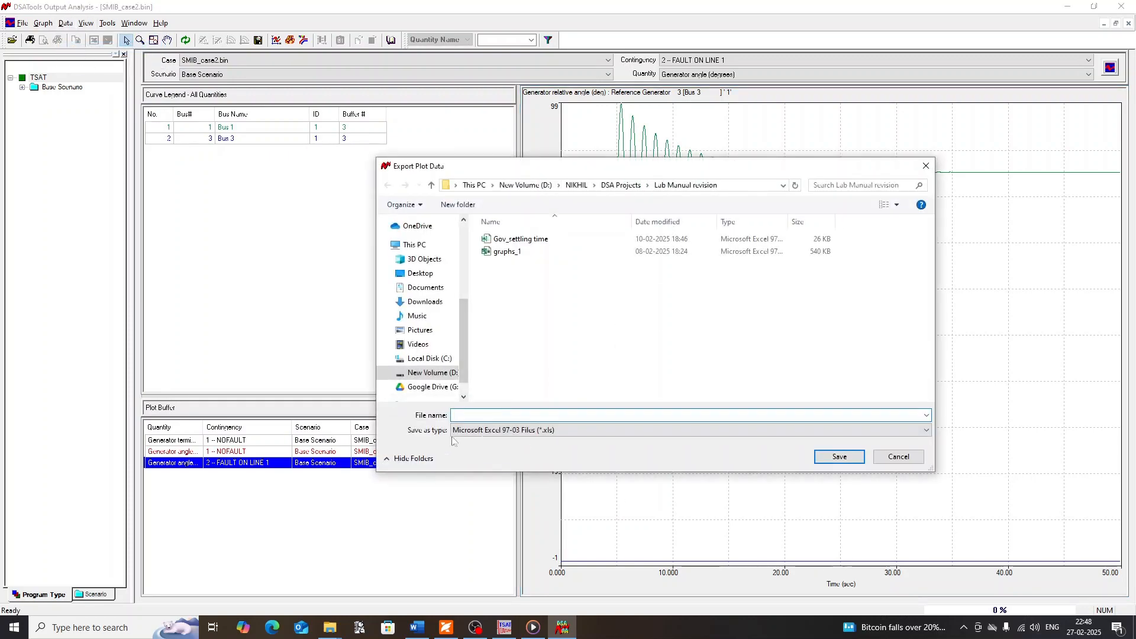
click(899, 458)
Examine the generator angle values over time in the data view, including its table copying option, and close it
click(84, 25)
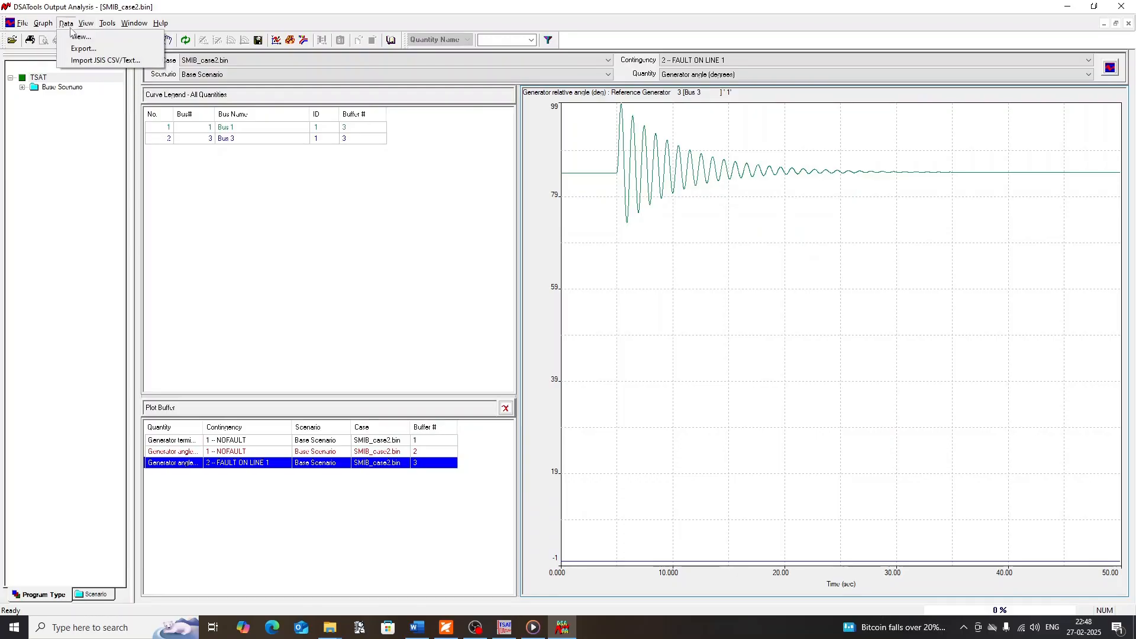
click(67, 24)
click(67, 24)
click(81, 37)
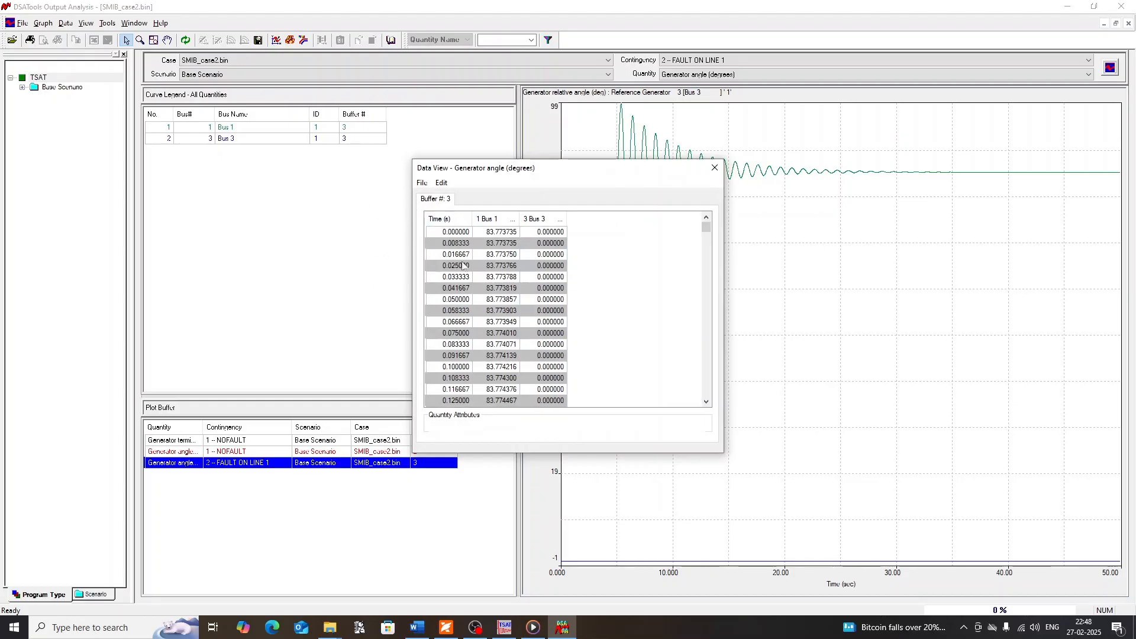
click(441, 182)
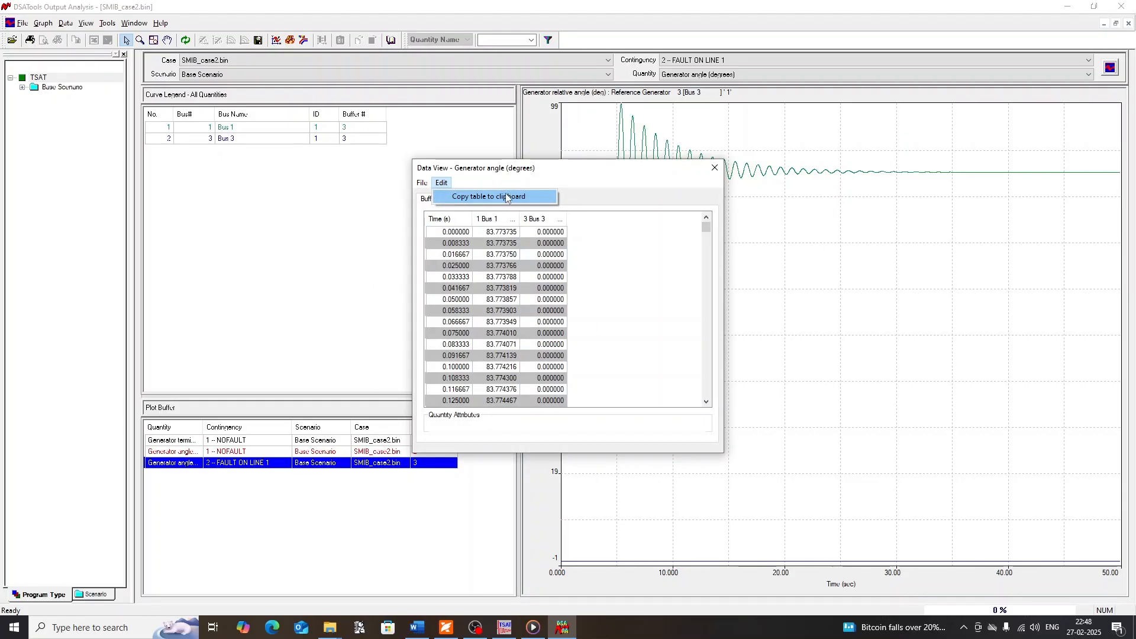
click(714, 169)
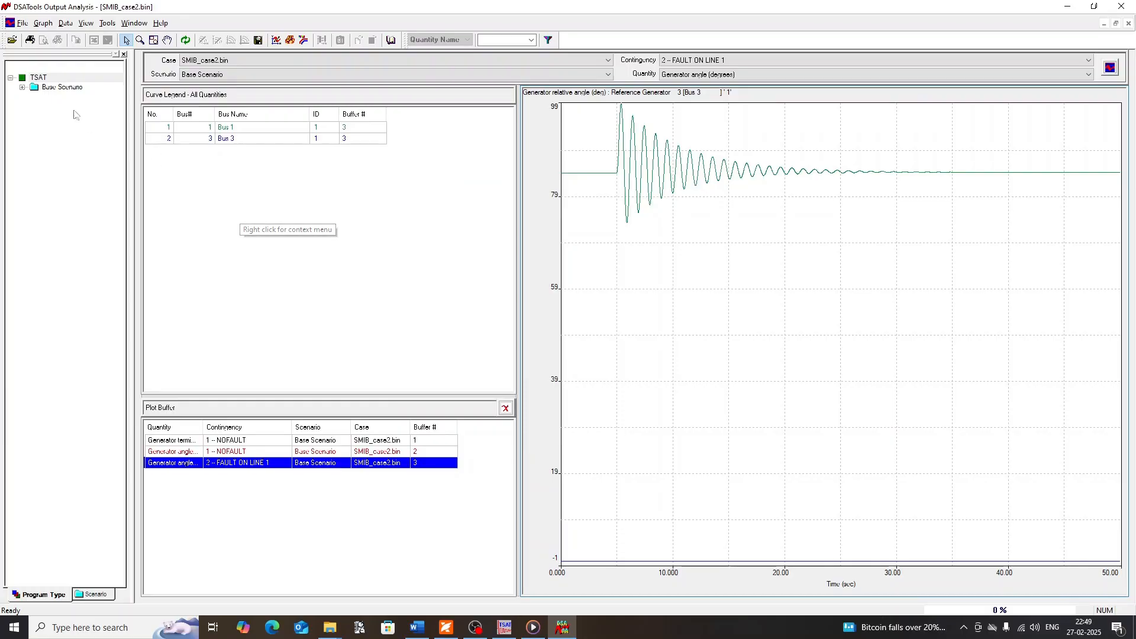
click(43, 24)
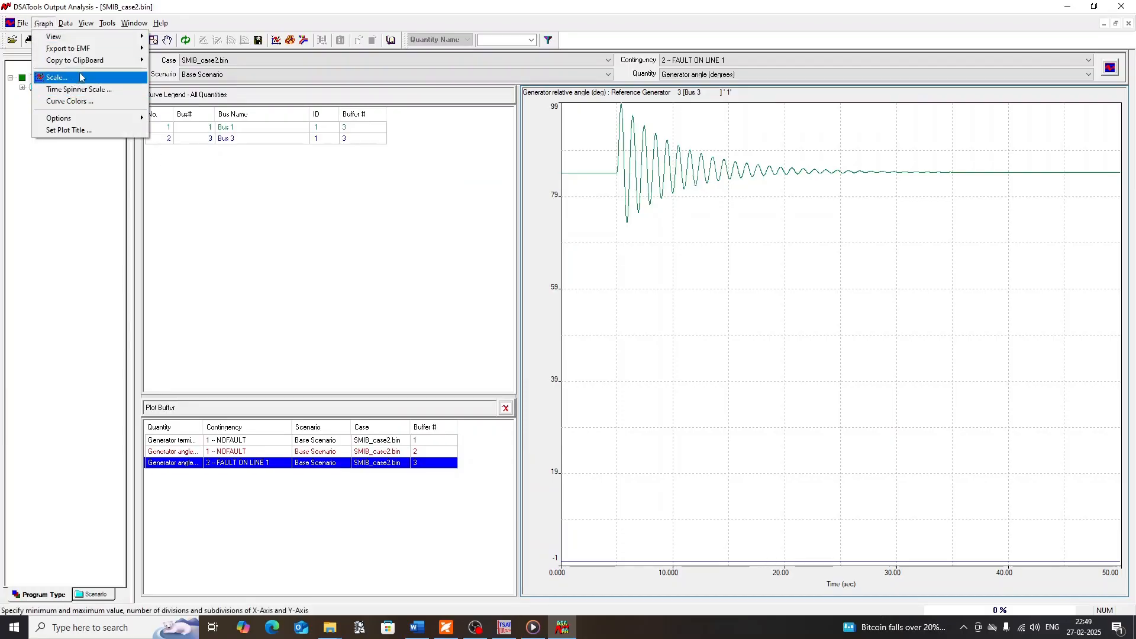
mouse_move(119, 60)
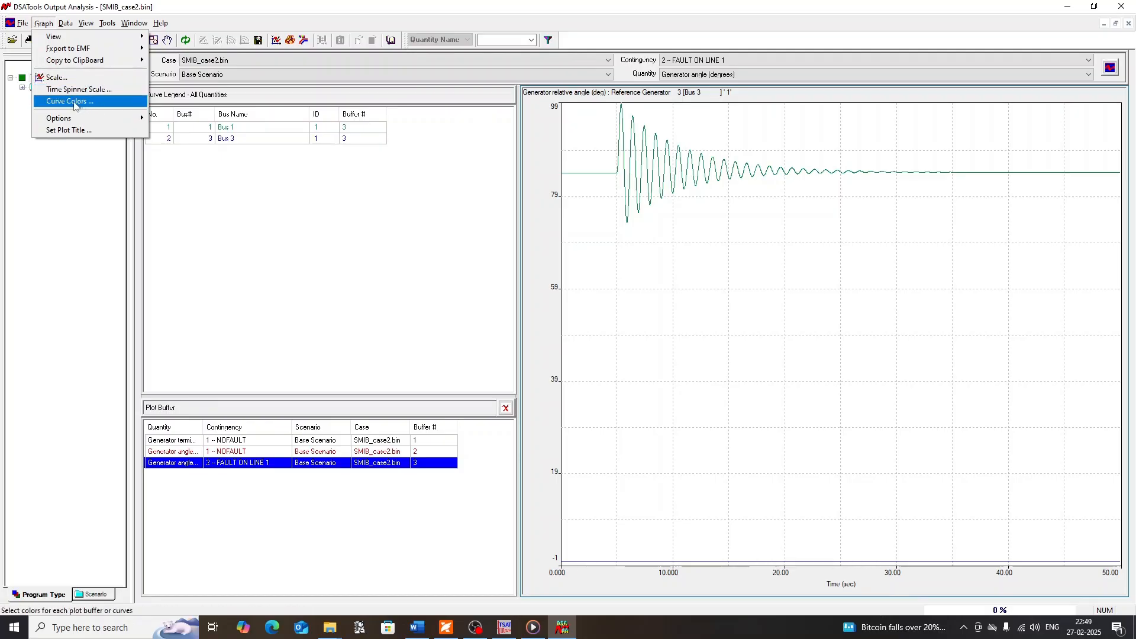
mouse_move(94, 40)
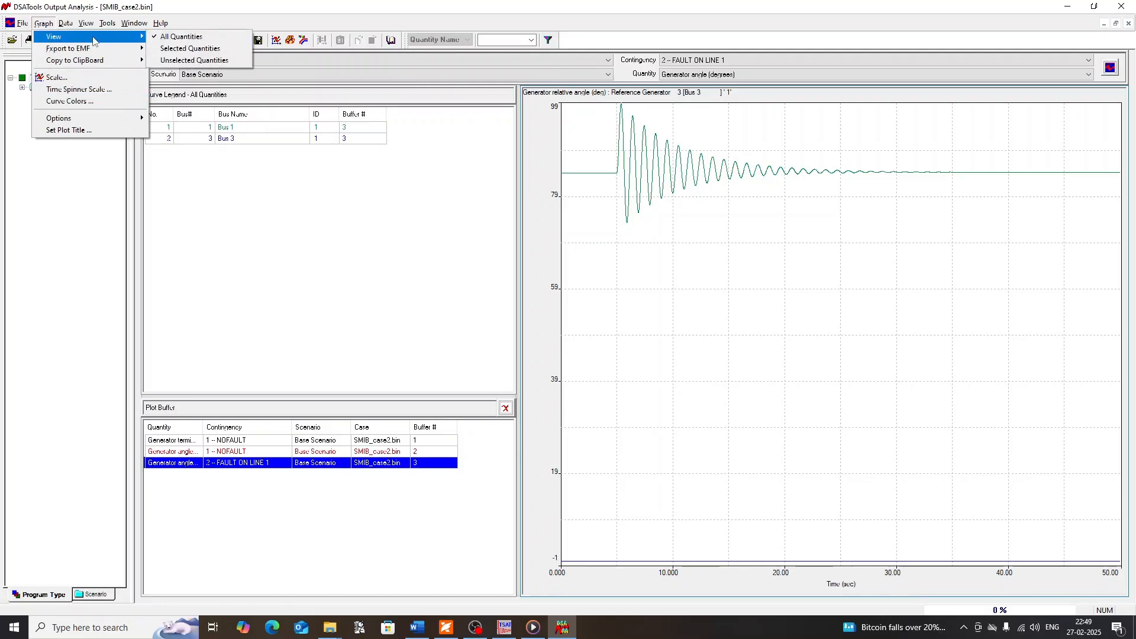
click(386, 228)
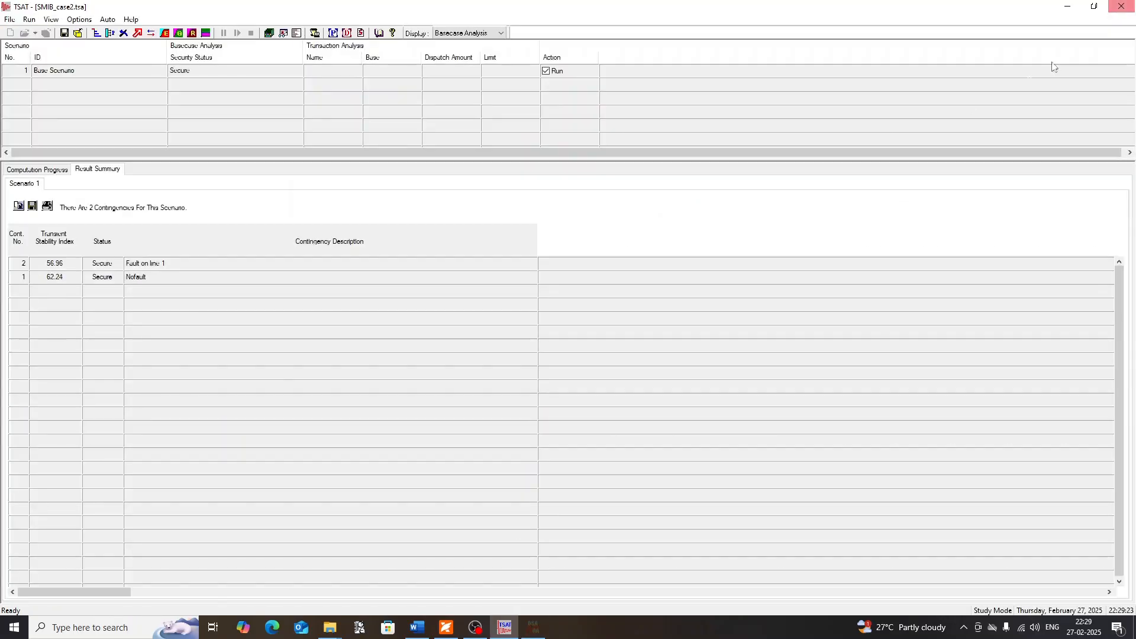
Close the output analysis and select the line 1 fault contingency in TSAT's result summary to review its stability index
click(1121, 6)
click(50, 267)
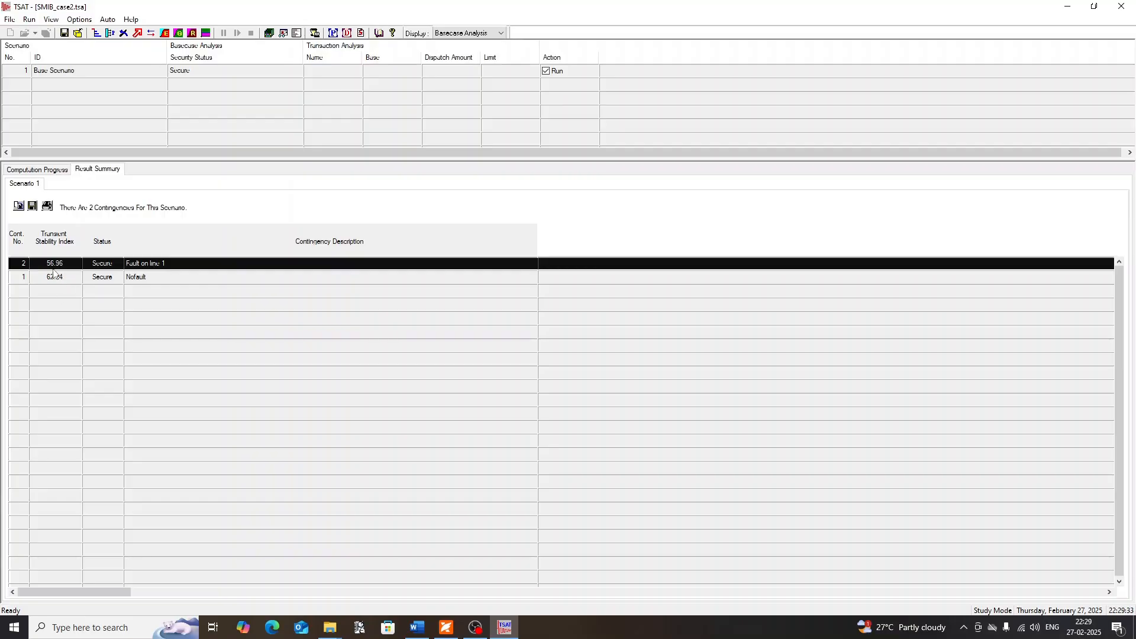
click(56, 271)
click(56, 269)
click(131, 19)
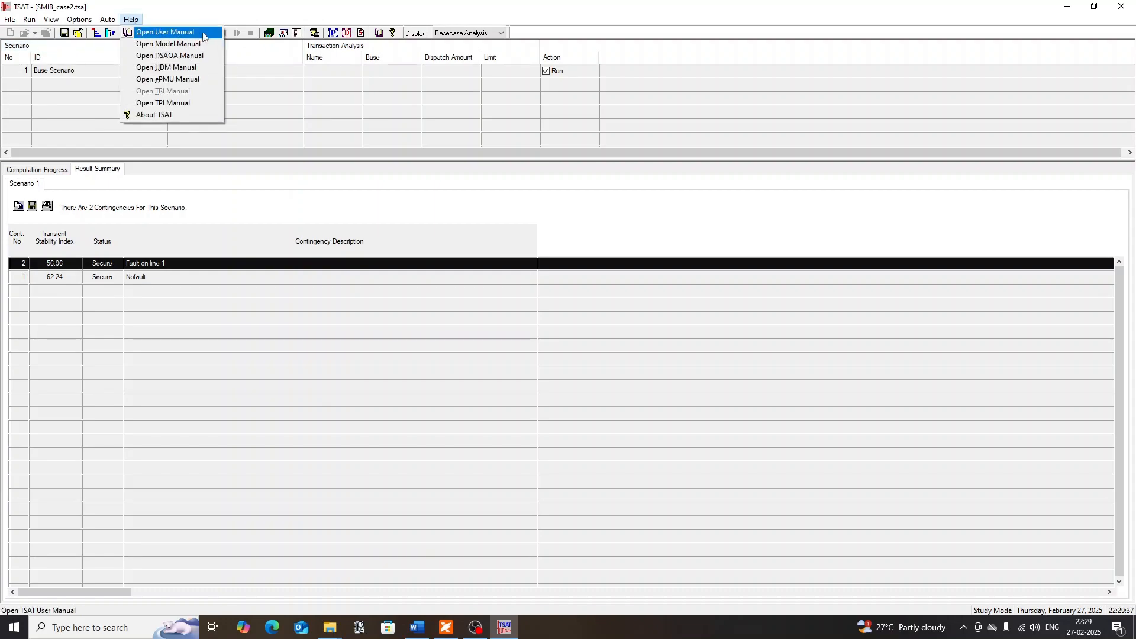
click(193, 245)
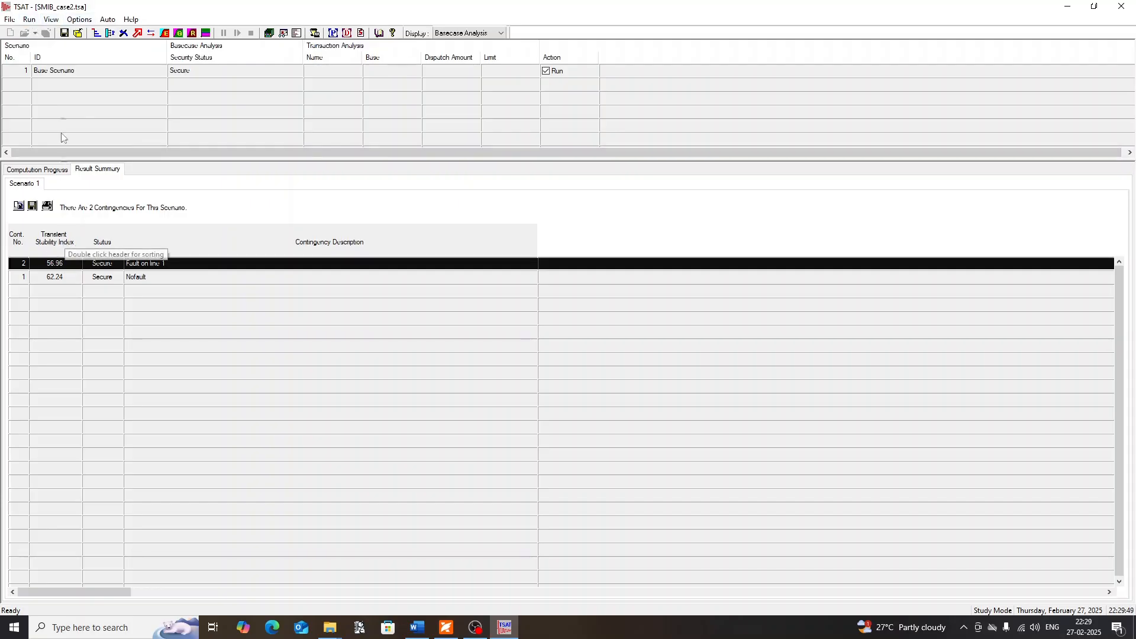
Review the base scenario's security criteria parameters, try CCT Calculation, return to Stability Margin Only and accept the dialog
click(77, 19)
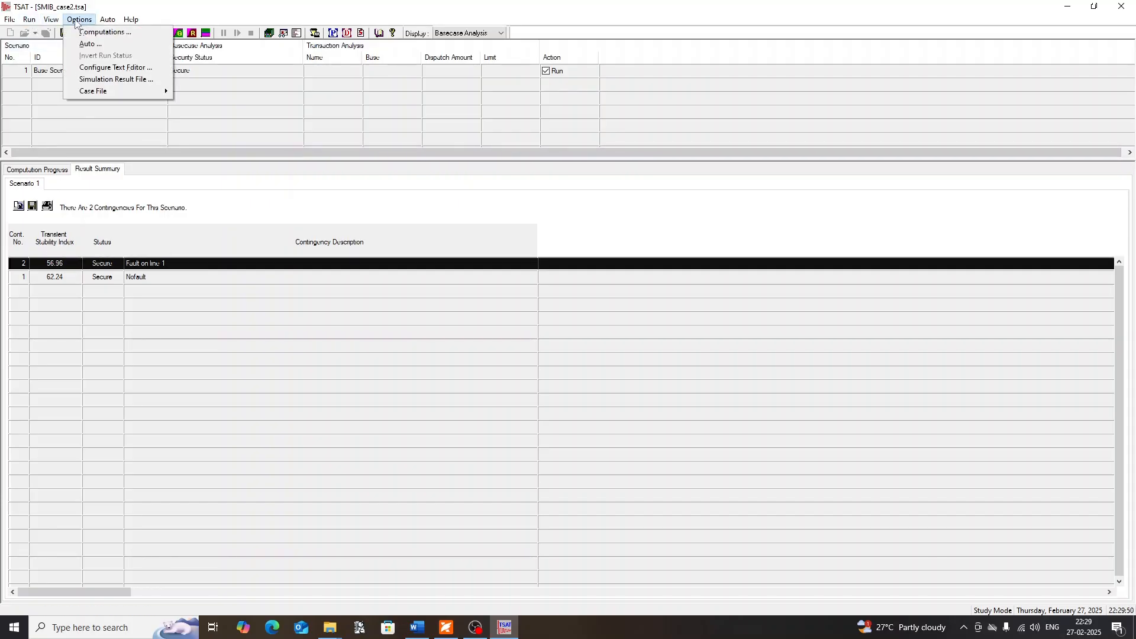
click(79, 31)
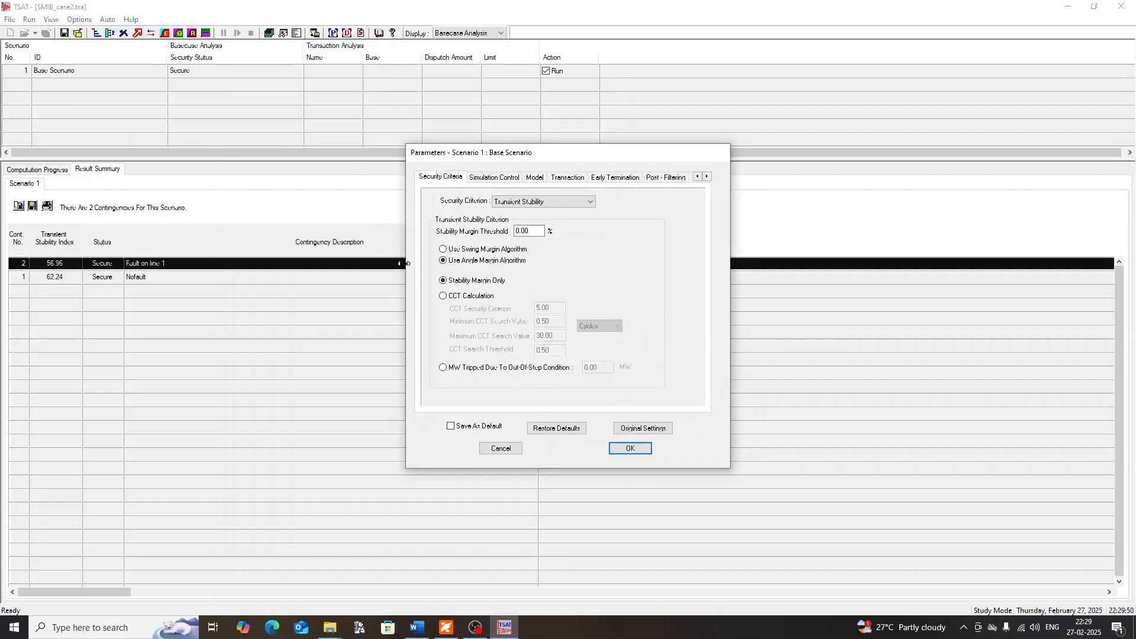
drag(402, 262, 368, 263)
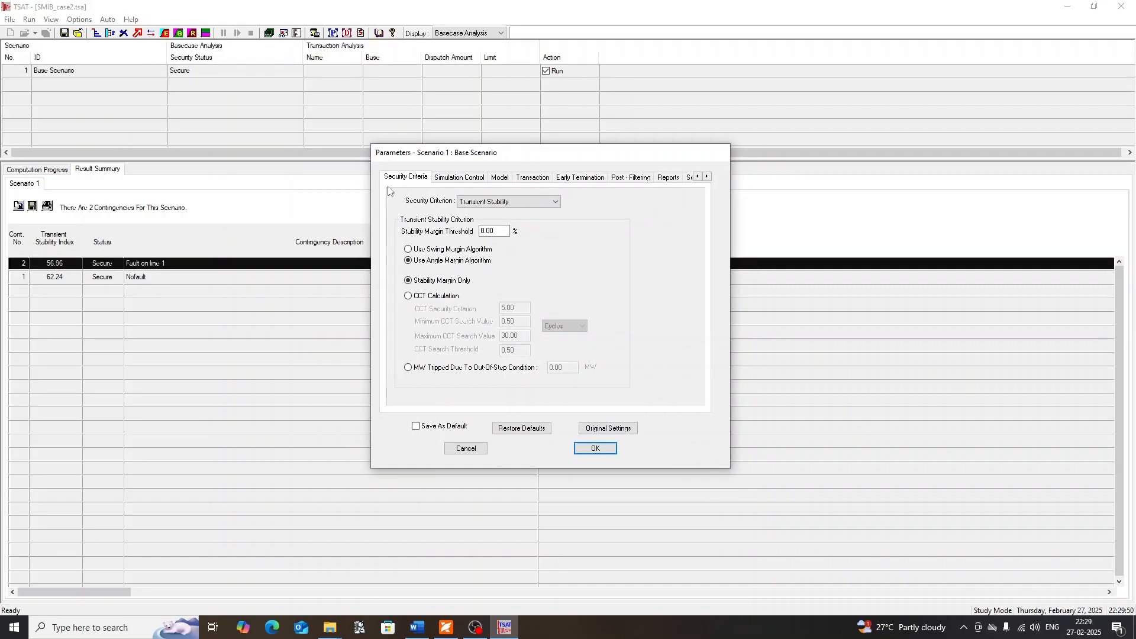
drag(367, 145, 355, 145)
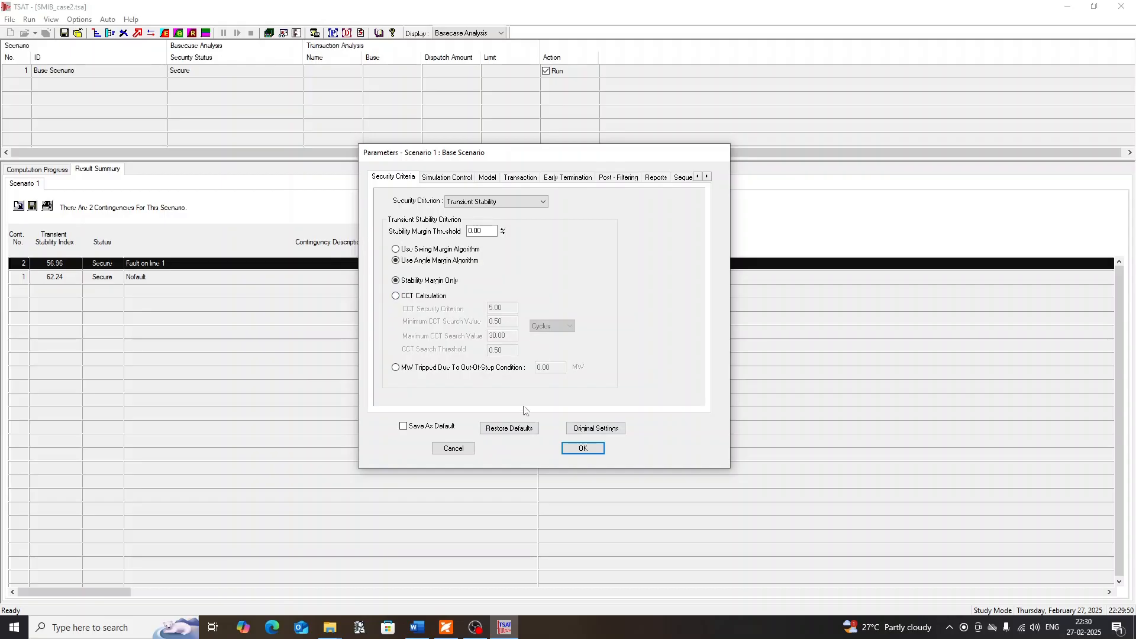
click(397, 296)
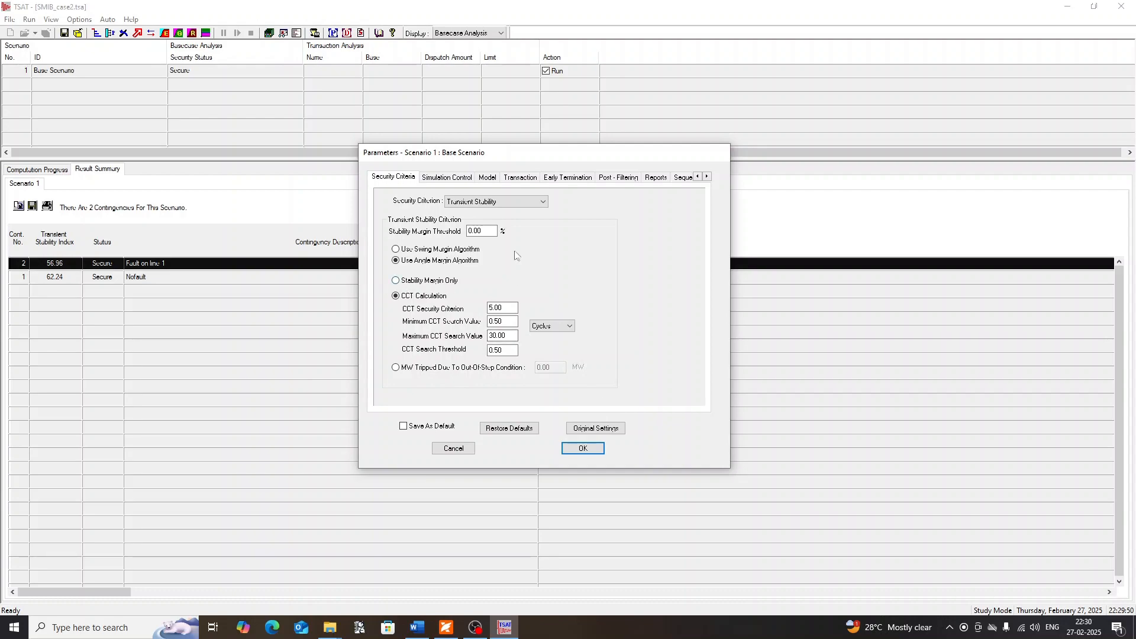
click(422, 281)
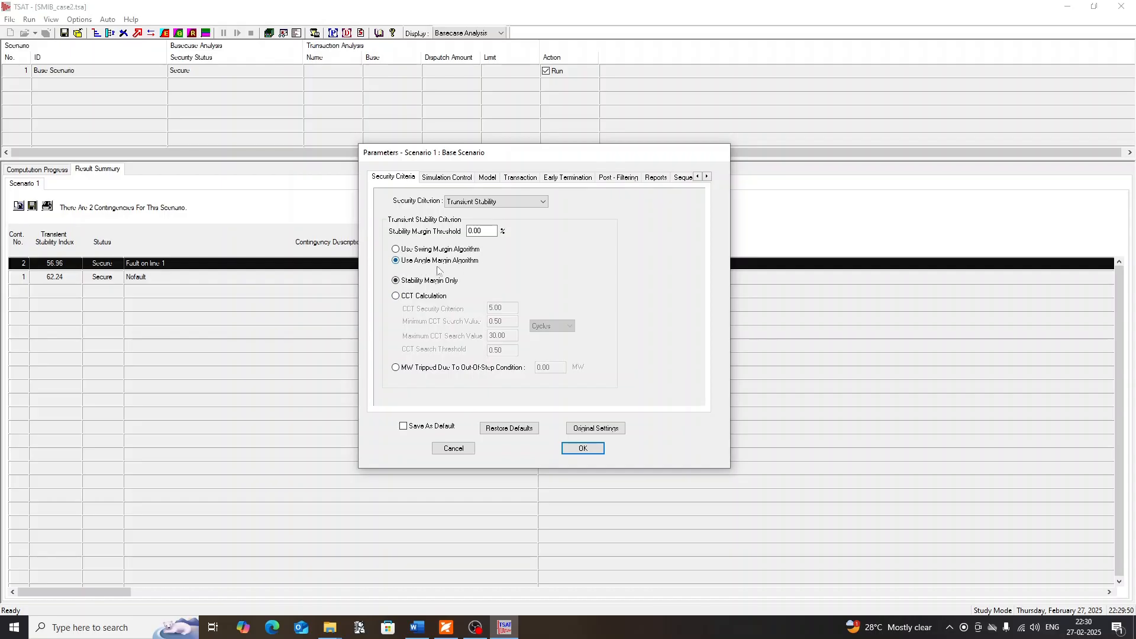
click(583, 449)
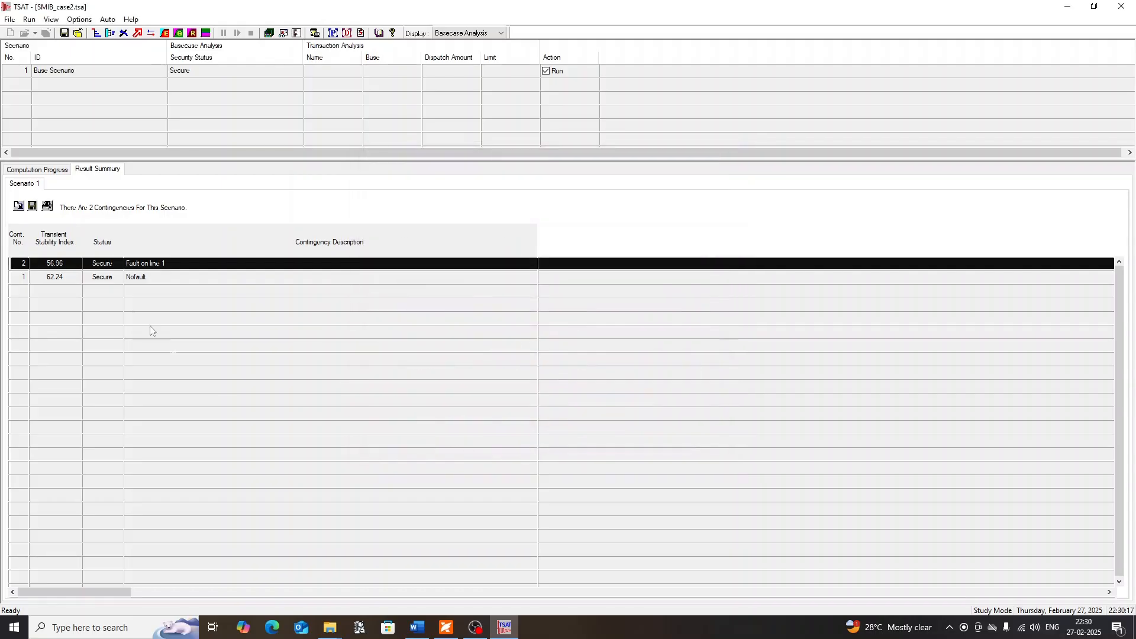